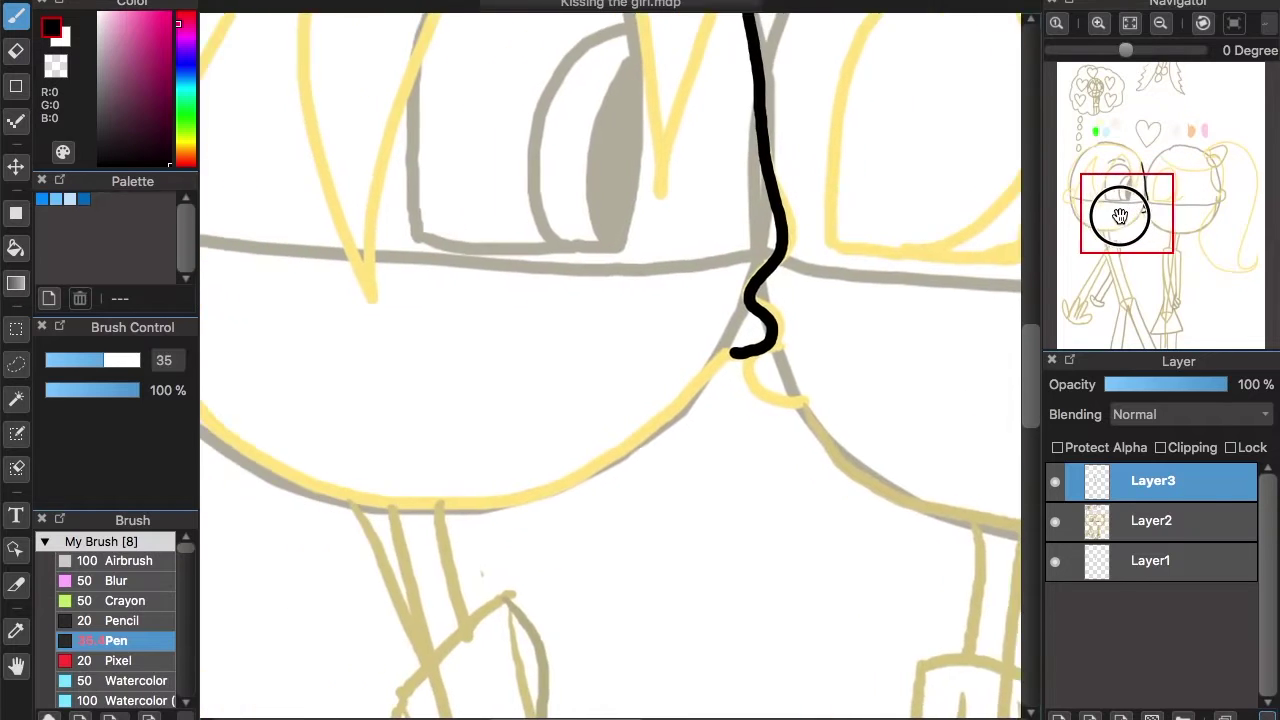
Ink the boy's jaw line in black with the Pen on Layer3, following the sketch from the mouth around the chin.
mouse_move(944, 310)
mouse_down()
mouse_move(862, 386)
mouse_move(654, 466)
mouse_move(570, 470)
mouse_up()
click(1202, 22)
click(1202, 29)
click(1202, 29)
drag(1031, 432, 1031, 452)
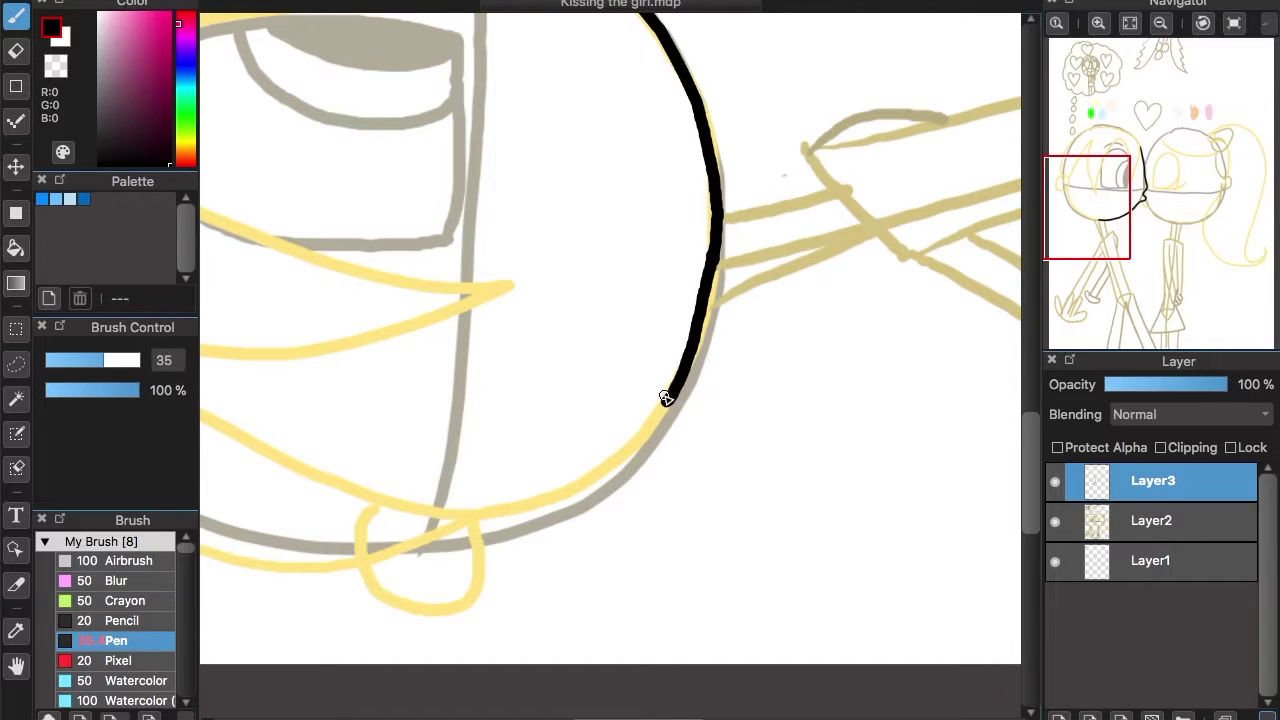
mouse_move(713, 262)
mouse_down()
mouse_move(690, 355)
mouse_move(644, 435)
mouse_move(534, 511)
mouse_move(478, 527)
mouse_move(474, 593)
mouse_move(415, 615)
mouse_move(362, 556)
mouse_up()
key(ctrl+z)
mouse_move(713, 265)
mouse_down()
mouse_move(684, 375)
mouse_move(625, 455)
mouse_move(477, 531)
mouse_up()
Ink the boy's ear, the upper head outline and the pointed strands of his fringe.
mouse_move(1090, 233)
mouse_down()
mouse_move(1114, 200)
mouse_move(1117, 180)
mouse_move(1105, 181)
mouse_up()
mouse_move(568, 33)
mouse_down()
mouse_move(389, 119)
mouse_move(277, 295)
mouse_move(309, 547)
mouse_move(344, 413)
mouse_move(459, 218)
mouse_move(520, 148)
mouse_up()
drag(478, 308, 545, 580)
key(super+z)
mouse_move(520, 148)
mouse_down()
mouse_move(482, 427)
mouse_move(546, 573)
mouse_move(653, 232)
mouse_move(729, 128)
mouse_move(770, 168)
mouse_move(826, 486)
mouse_move(869, 360)
mouse_move(865, 172)
mouse_move(649, 50)
mouse_up()
drag(1131, 162, 1132, 156)
key(super+z)
mouse_move(507, 221)
mouse_down()
mouse_move(607, 589)
mouse_move(657, 419)
mouse_move(658, 264)
mouse_move(538, 153)
mouse_move(382, 122)
mouse_up()
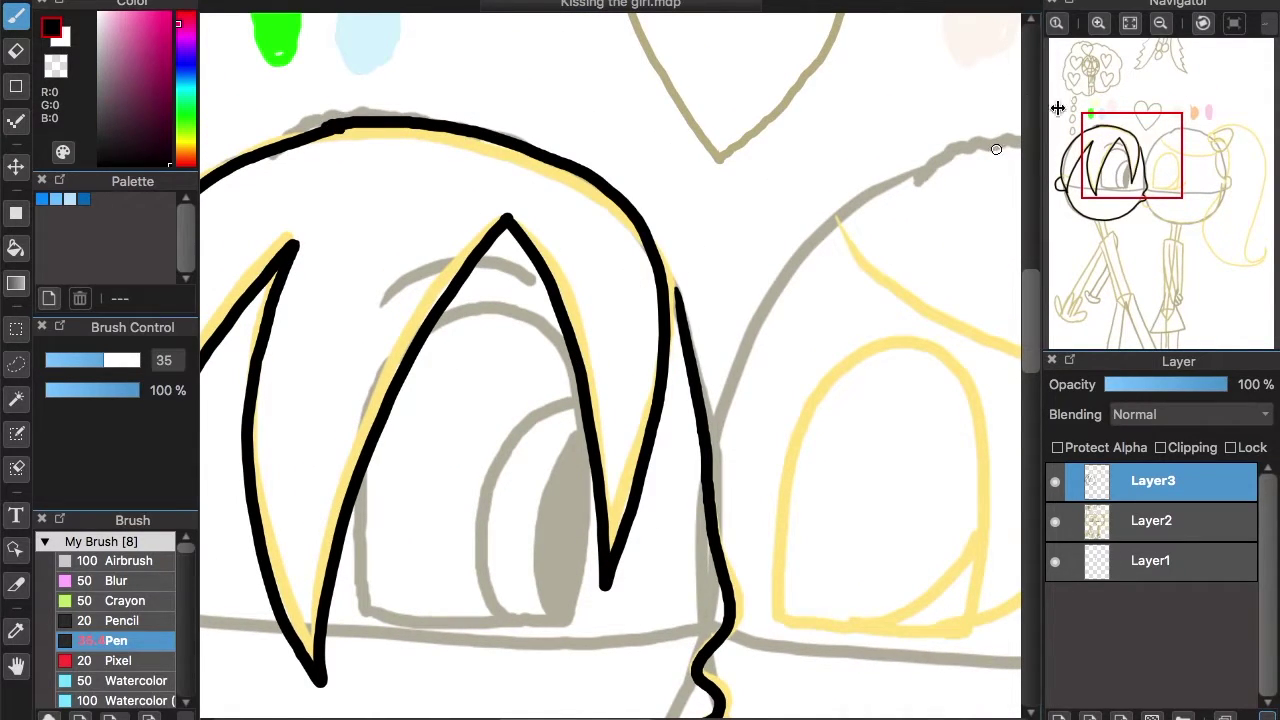
Ink the outline of the boy's eye between the hair strands and add his eyebrow.
click(1098, 23)
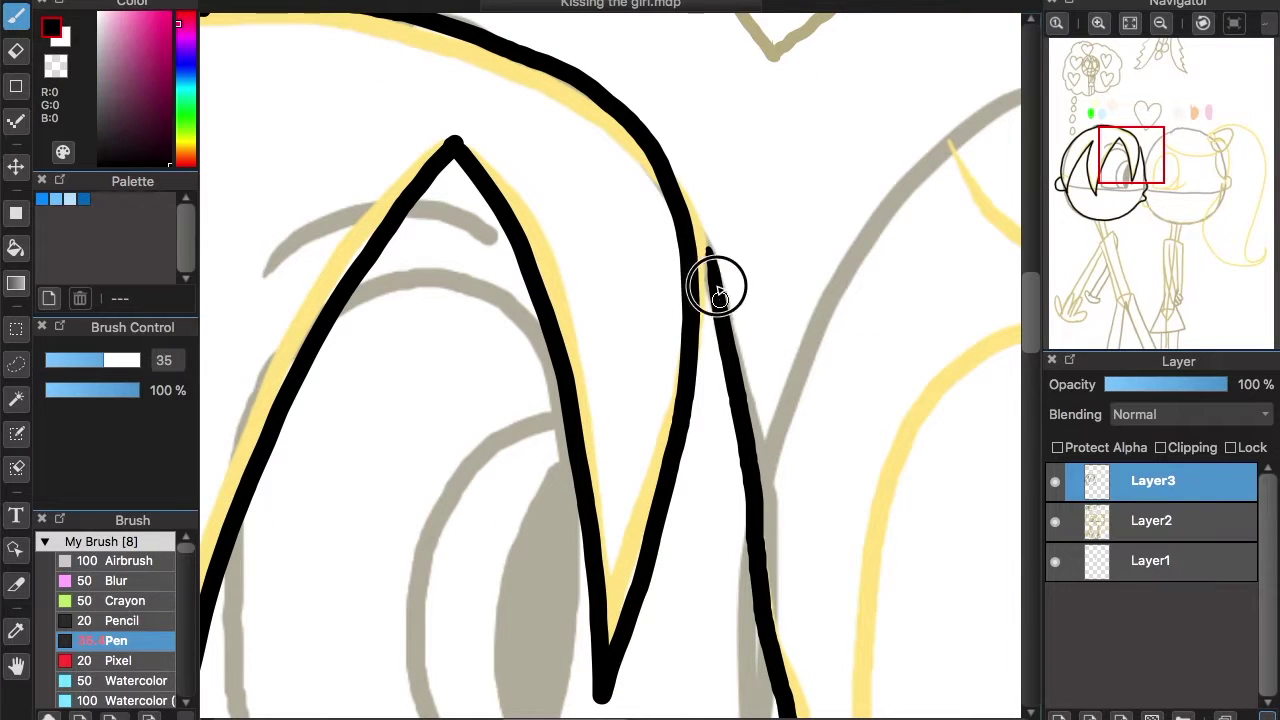
mouse_move(1131, 155)
mouse_down()
mouse_move(1104, 200)
mouse_move(1113, 183)
mouse_up()
mouse_move(503, 270)
mouse_down()
mouse_move(500, 378)
mouse_move(531, 404)
mouse_move(720, 403)
mouse_up()
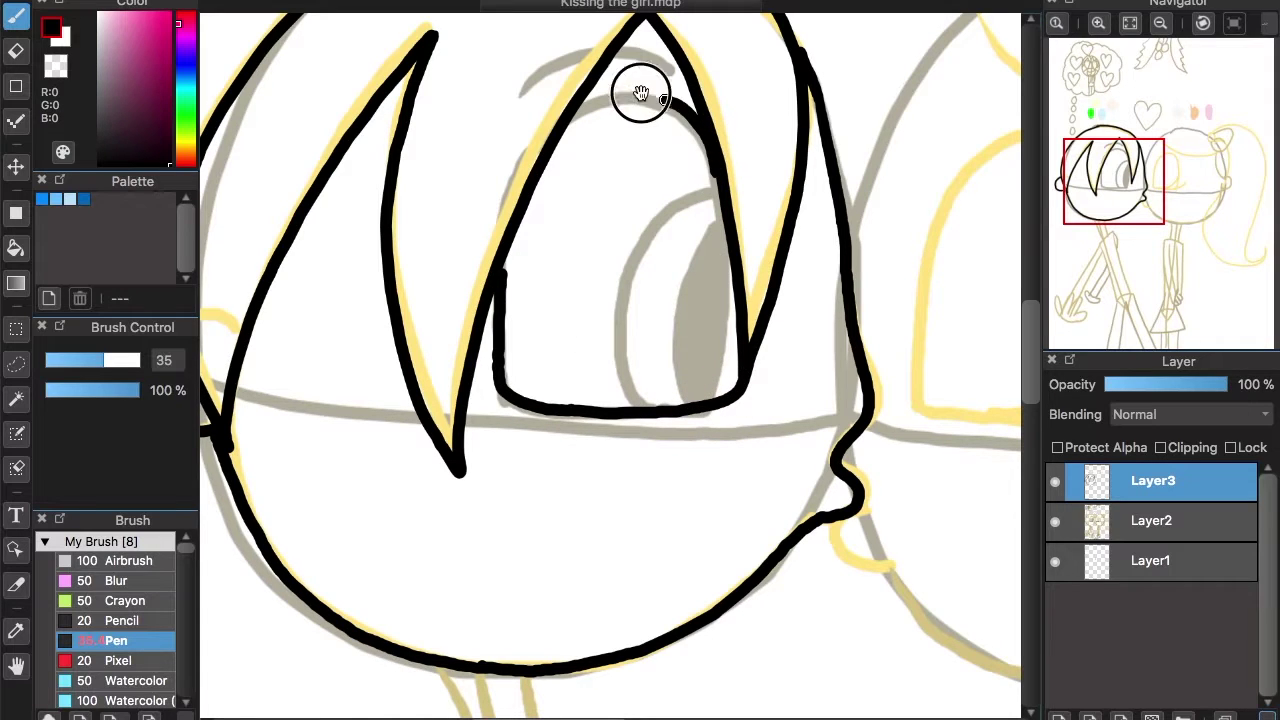
drag(708, 148, 640, 106)
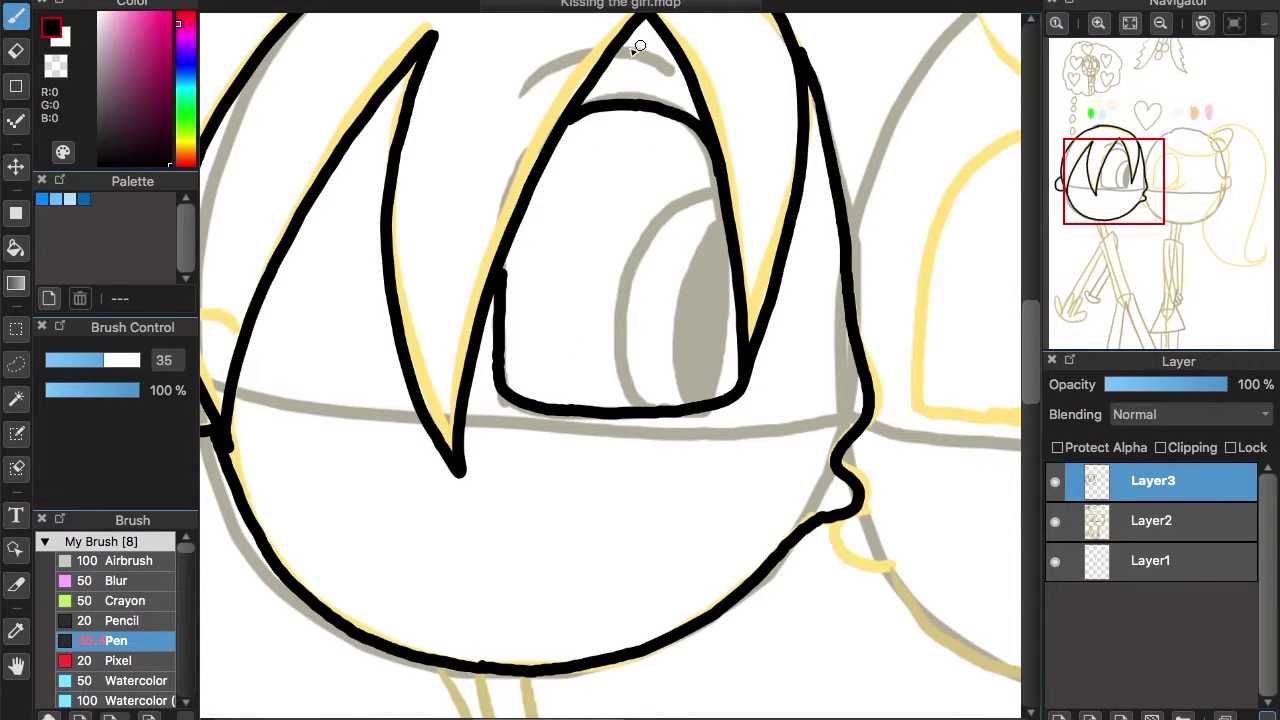
drag(605, 55, 667, 68)
Ink the curved iris line in the boy's eye and fill the pupil solid black.
mouse_move(720, 190)
mouse_down()
mouse_move(633, 275)
mouse_move(640, 391)
mouse_up()
key(ctrl+z)
mouse_move(720, 191)
mouse_down()
mouse_move(691, 205)
mouse_move(618, 313)
mouse_move(640, 408)
mouse_up()
key(ctrl+z)
click(1100, 25)
drag(1036, 351, 1036, 342)
mouse_move(777, 161)
mouse_down()
mouse_move(680, 224)
mouse_move(636, 451)
mouse_move(657, 493)
mouse_up()
mouse_move(786, 200)
mouse_down()
mouse_move(761, 227)
mouse_move(738, 462)
mouse_up()
mouse_move(796, 230)
mouse_down()
mouse_move(788, 404)
mouse_move(769, 476)
mouse_move(745, 317)
mouse_move(771, 262)
mouse_move(790, 315)
mouse_move(793, 442)
mouse_up()
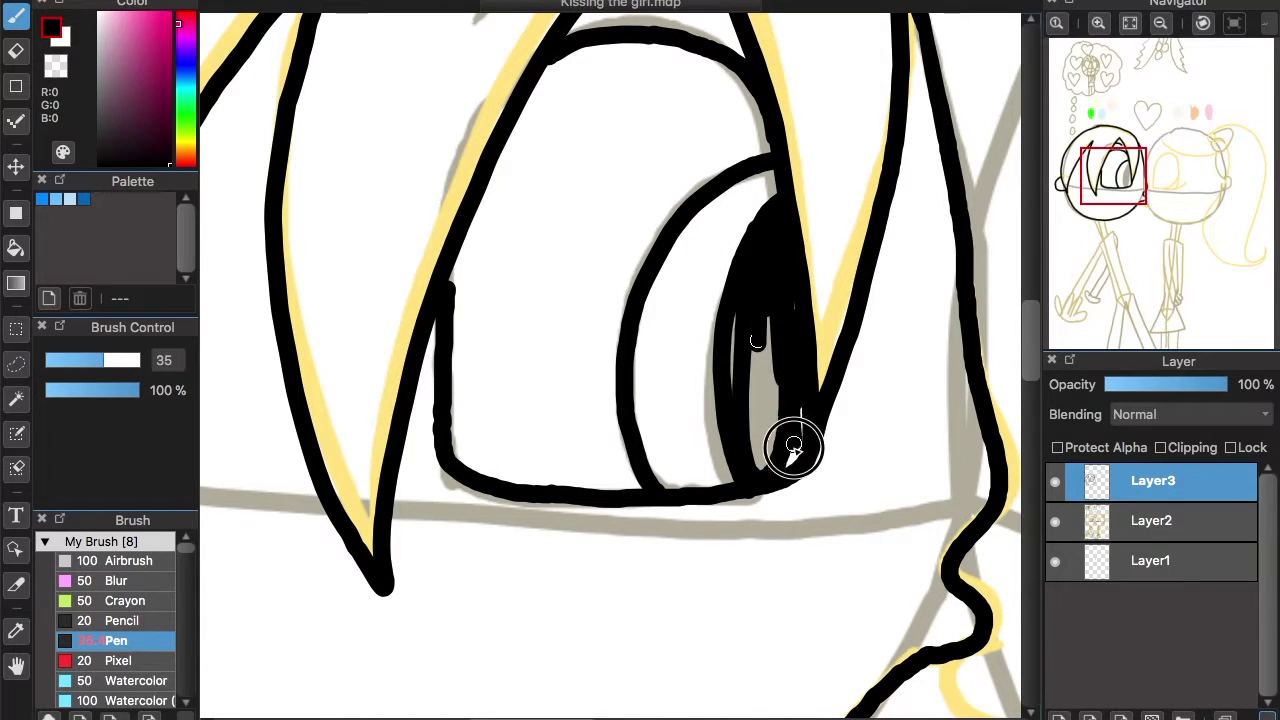
mouse_move(792, 294)
mouse_down()
mouse_move(757, 443)
mouse_move(758, 407)
mouse_up()
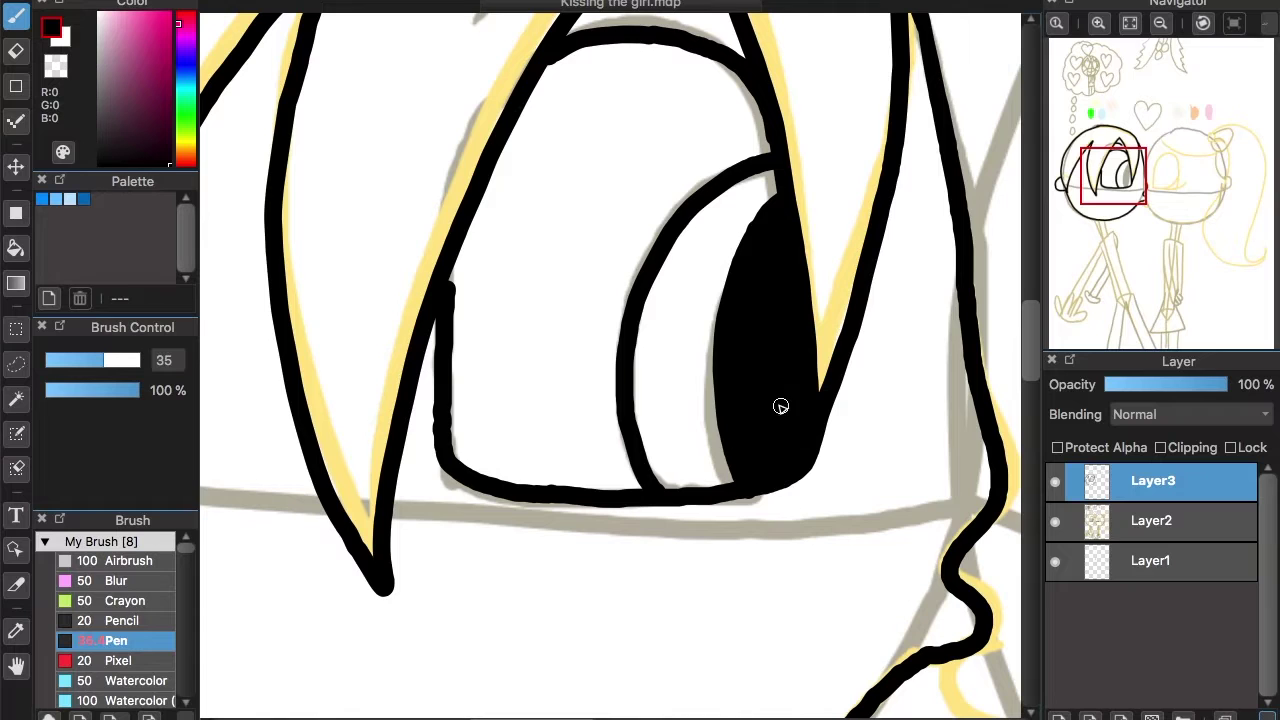
Ink both sides of the boy's neck and continue them into his shoulders.
click(1160, 22)
click(1160, 22)
drag(1128, 212, 1102, 271)
click(1099, 23)
click(1099, 23)
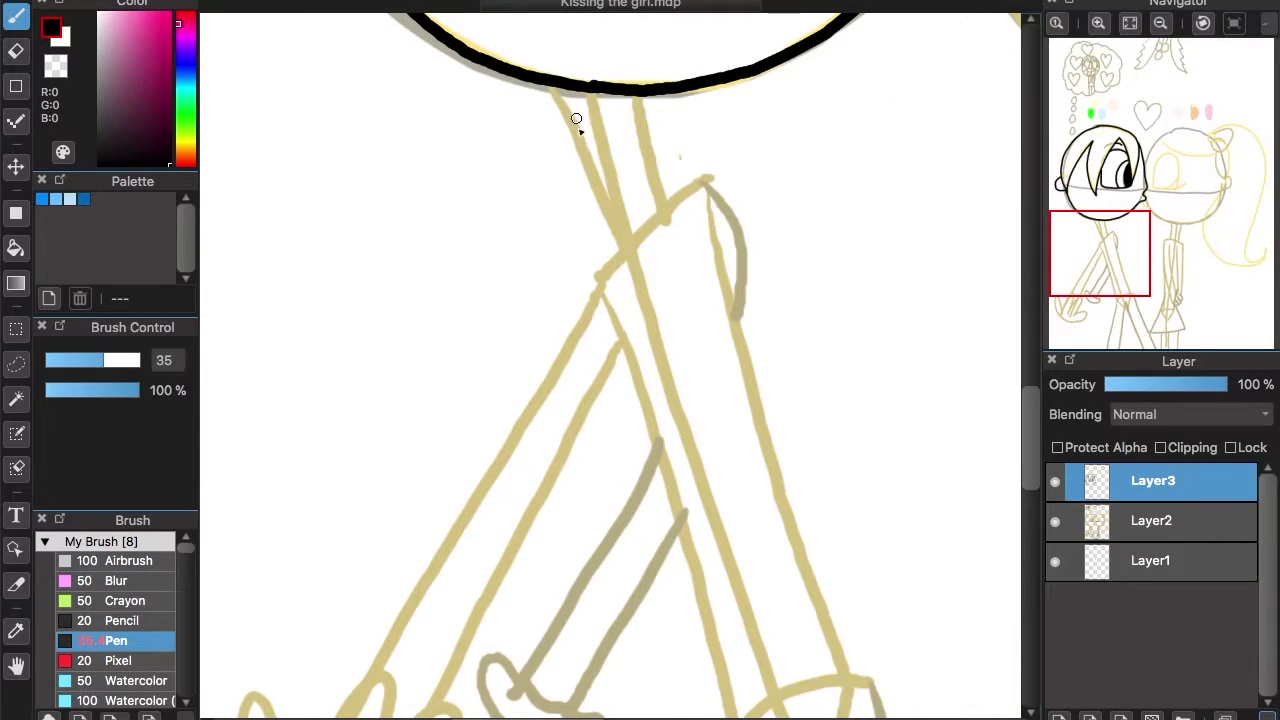
mouse_move(579, 142)
mouse_down()
mouse_move(589, 235)
mouse_move(622, 239)
mouse_up()
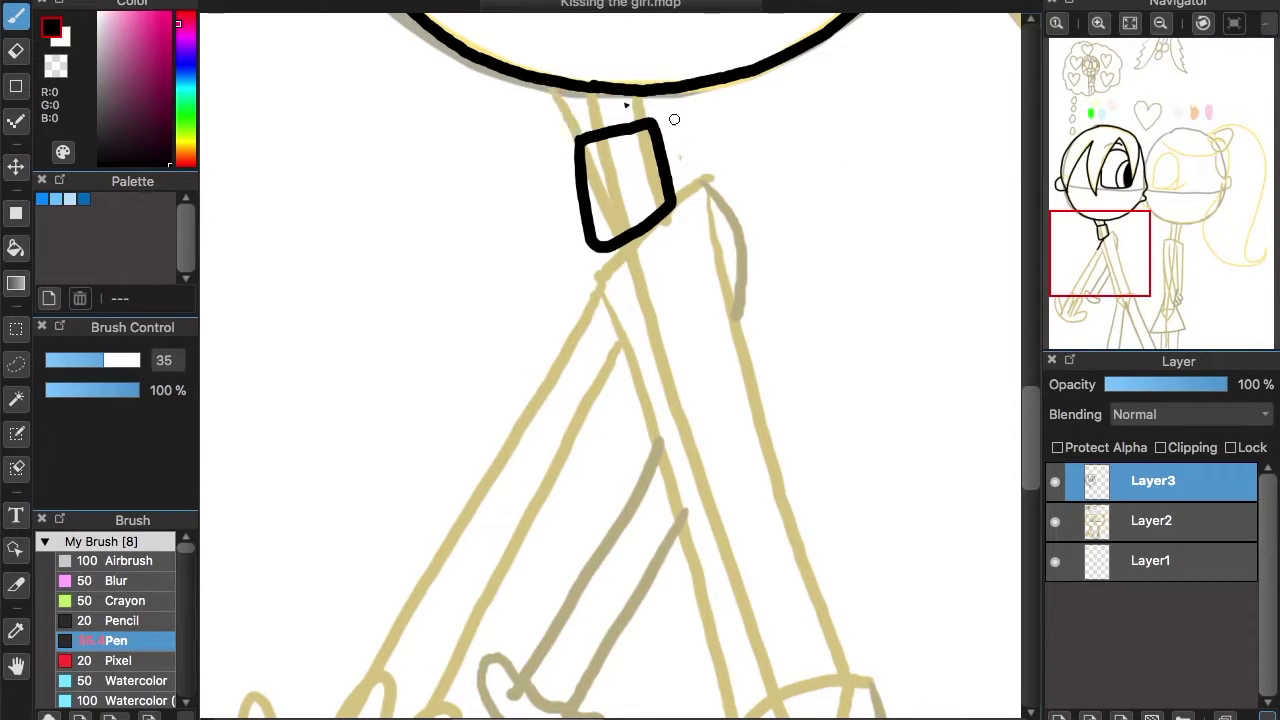
key(ctrl+z)
mouse_move(580, 153)
mouse_down()
mouse_move(606, 265)
mouse_move(581, 310)
mouse_up()
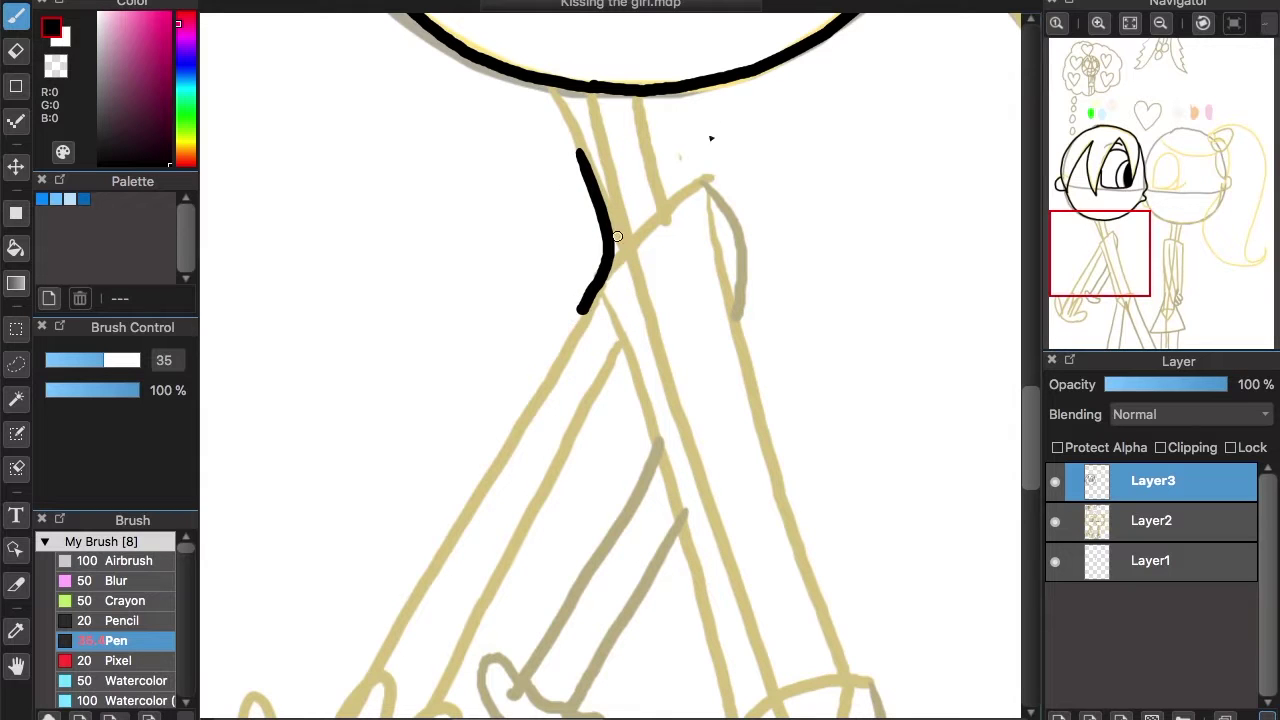
mouse_move(640, 118)
mouse_down()
mouse_move(660, 208)
mouse_move(703, 180)
mouse_up()
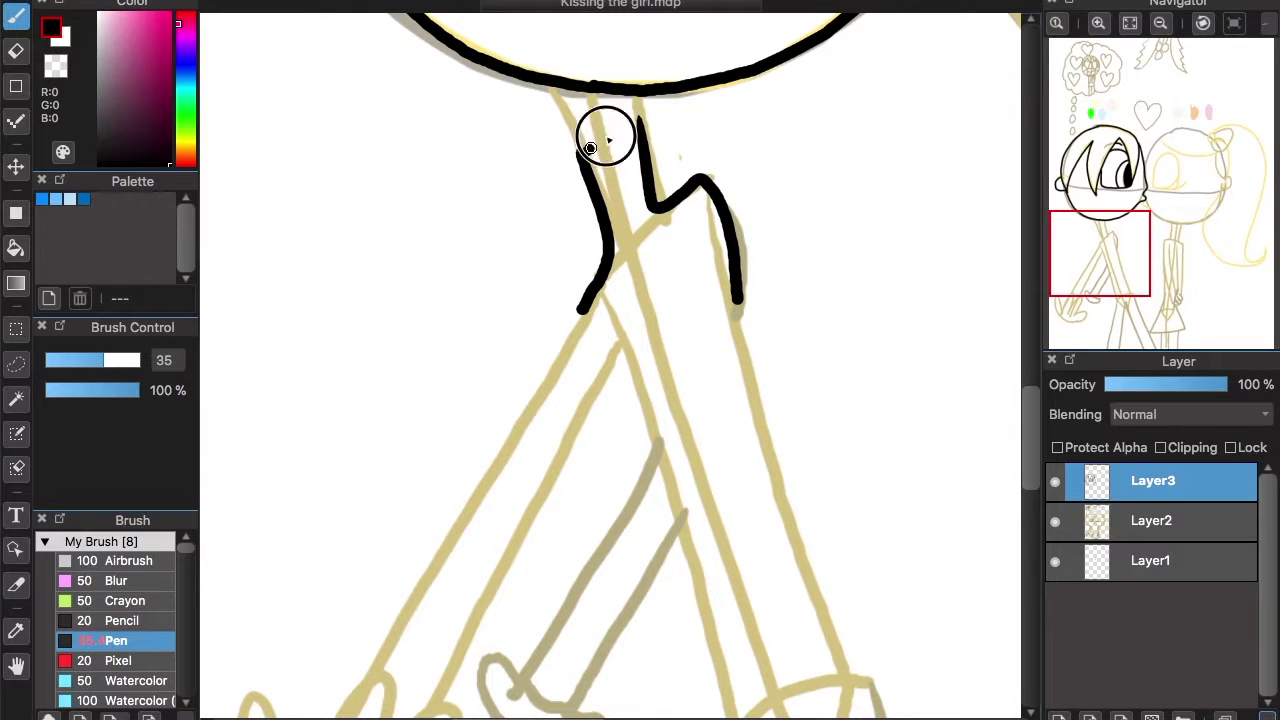
Ink the outer edge of the boy's front arm from the shoulder down to the hand.
drag(1120, 260, 1092, 286)
drag(706, 86, 591, 280)
key(ctrl+z)
drag(658, 178, 491, 443)
Ink the fingers, thumb and palm of the boy's front hand.
drag(1083, 274, 1078, 288)
click(1098, 22)
mouse_move(466, 460)
mouse_down()
mouse_move(397, 304)
mouse_move(457, 285)
mouse_move(491, 418)
mouse_move(542, 239)
mouse_move(567, 437)
mouse_up()
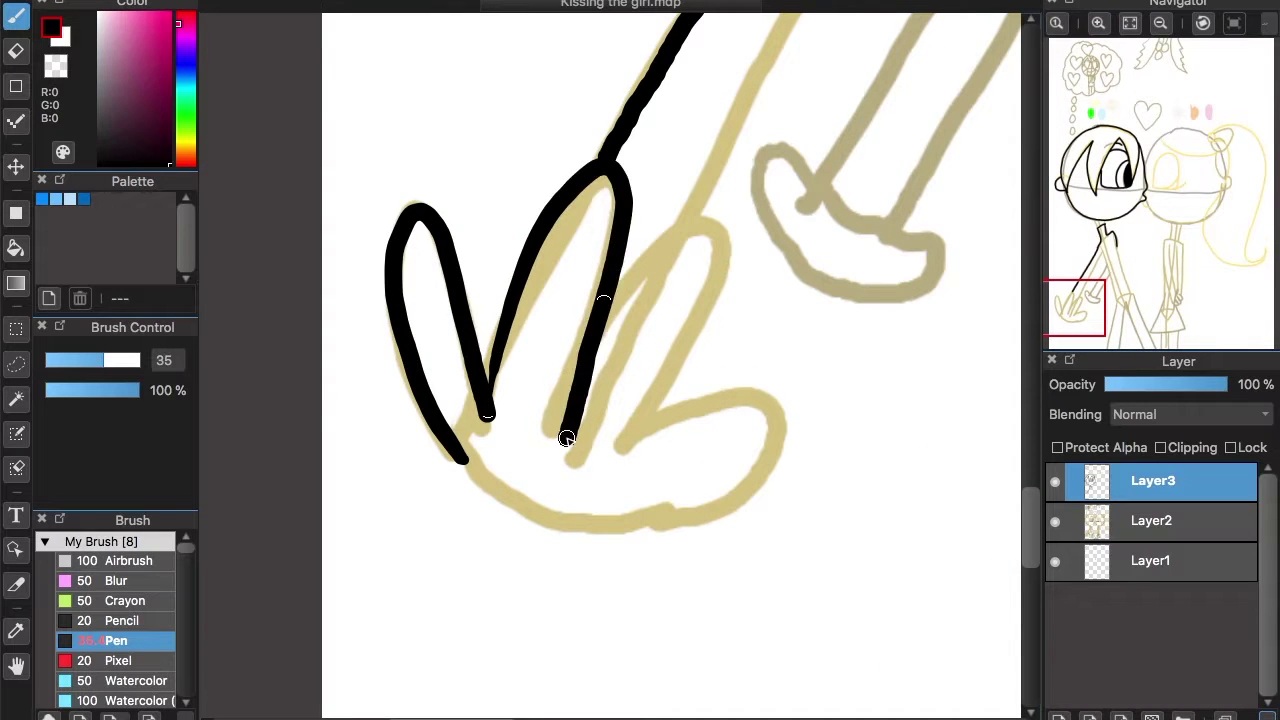
mouse_move(588, 368)
mouse_down()
mouse_move(643, 409)
mouse_move(767, 405)
mouse_move(706, 511)
mouse_move(510, 505)
mouse_up()
Ink the inner edge of the boy's front arm, both sides of his torso and the shirt hem.
drag(1083, 305, 1110, 285)
click(1164, 26)
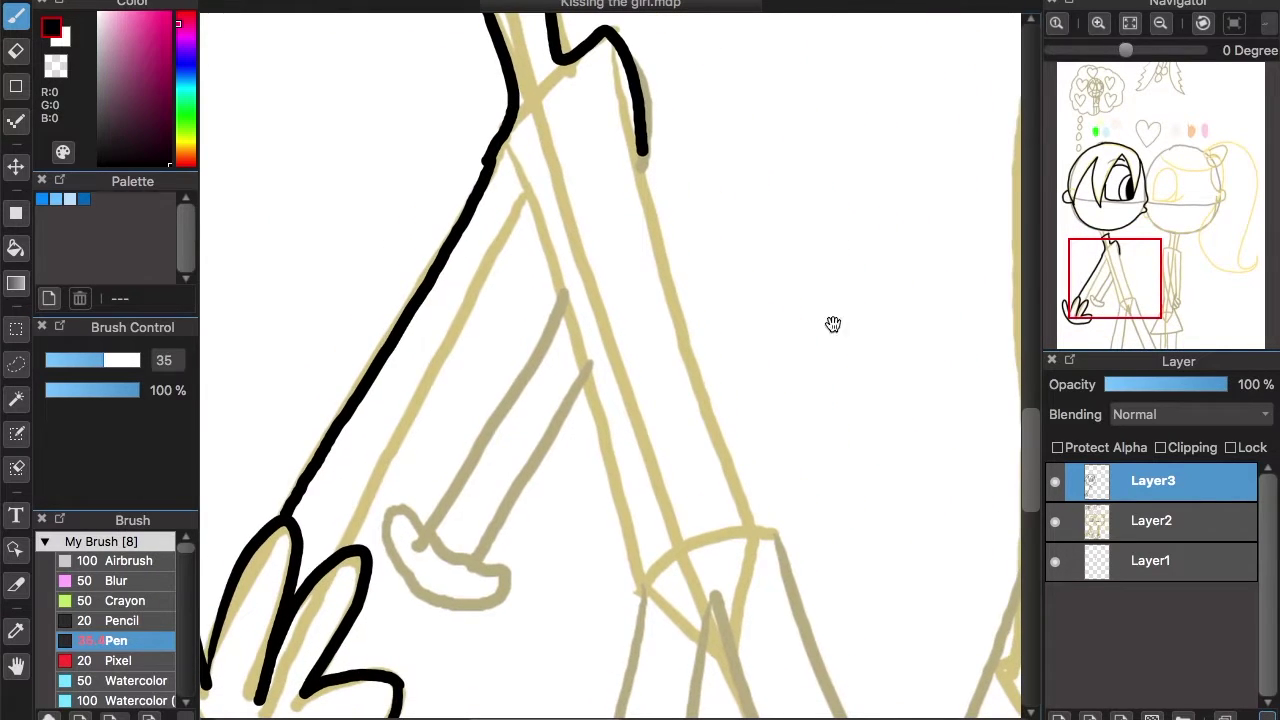
drag(528, 195, 362, 517)
mouse_move(527, 197)
mouse_down()
mouse_move(629, 578)
mouse_move(682, 567)
mouse_move(760, 520)
mouse_up()
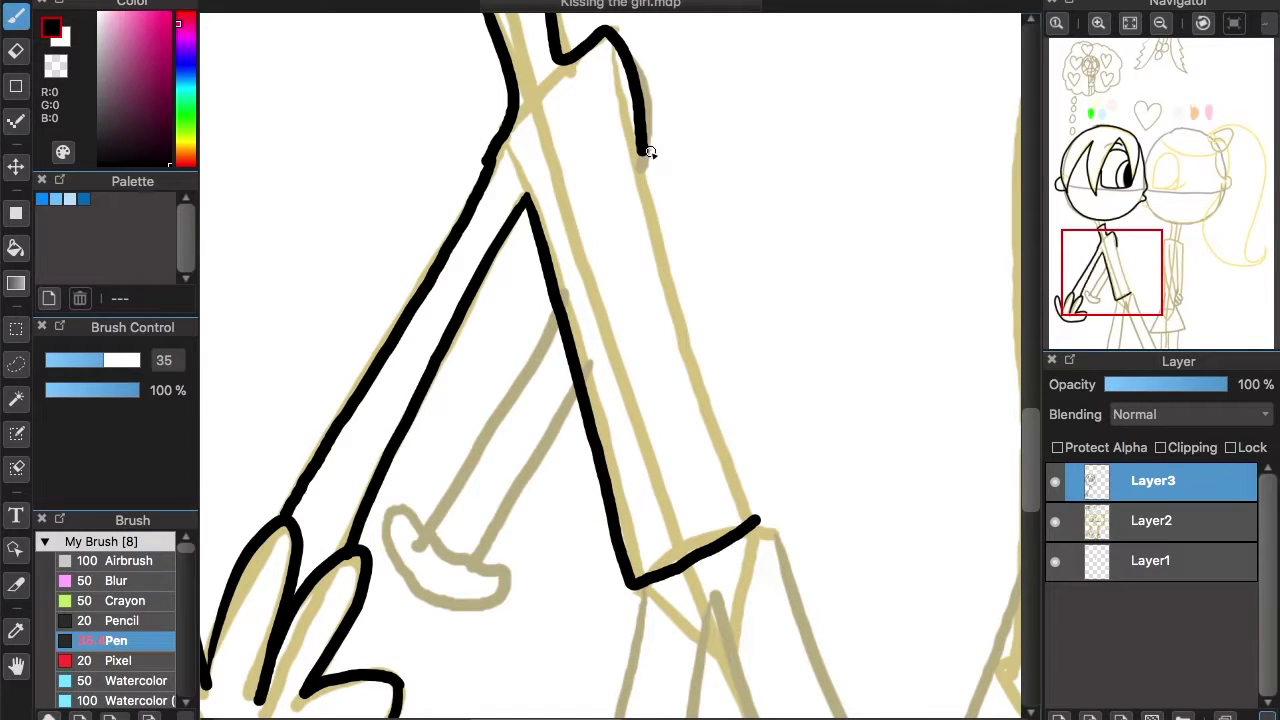
drag(648, 206, 748, 521)
drag(613, 55, 637, 170)
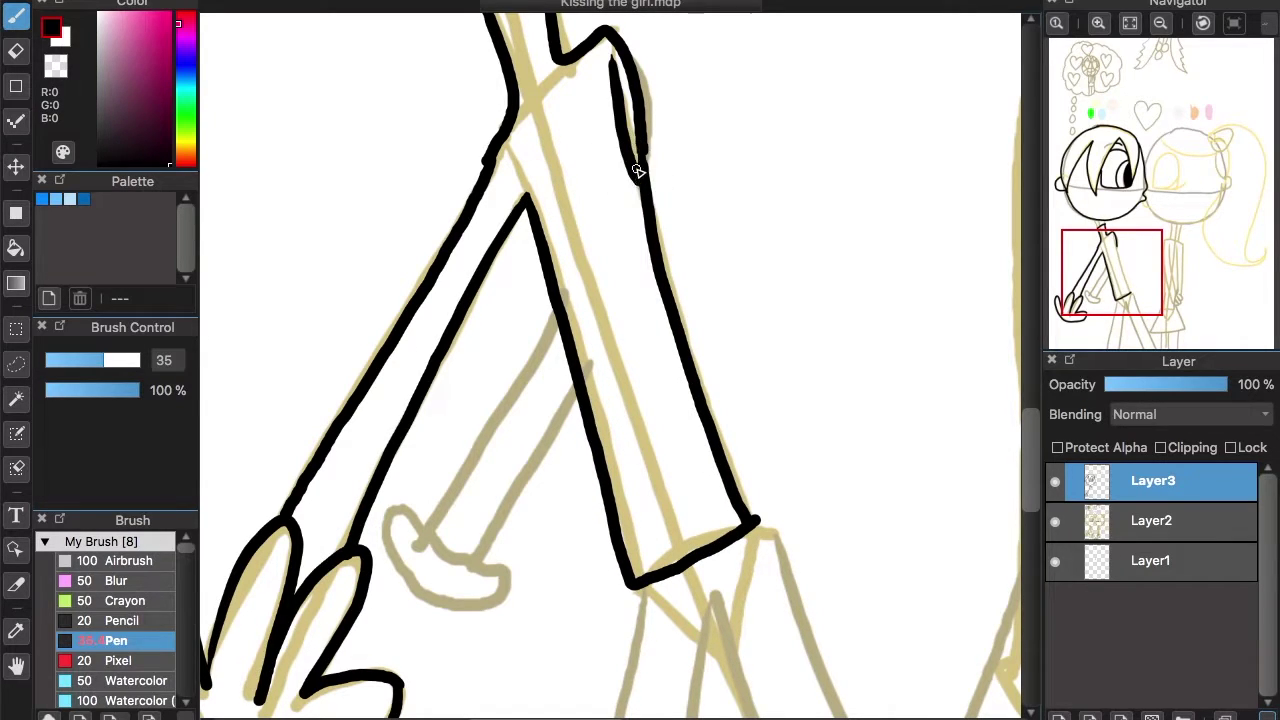
Ink the boy's back arm and its small hand behind the torso.
drag(1116, 275, 1097, 298)
click(1098, 23)
scroll(1036, 470, up, 3)
mouse_move(760, 130)
mouse_down()
mouse_move(571, 444)
mouse_move(633, 503)
mouse_up()
mouse_move(790, 247)
mouse_down()
mouse_move(644, 481)
mouse_move(743, 333)
mouse_move(639, 503)
mouse_up()
key(super+z)
mouse_move(570, 454)
mouse_down()
mouse_move(522, 432)
mouse_move(603, 577)
mouse_move(667, 506)
mouse_move(645, 502)
mouse_up()
Add the missing short line at the boy's neck.
click(1161, 24)
drag(1118, 260, 1116, 229)
drag(453, 367, 478, 426)
Ink the boy's two legs from the shirt hem down to the canvas edge.
drag(1105, 188, 1111, 295)
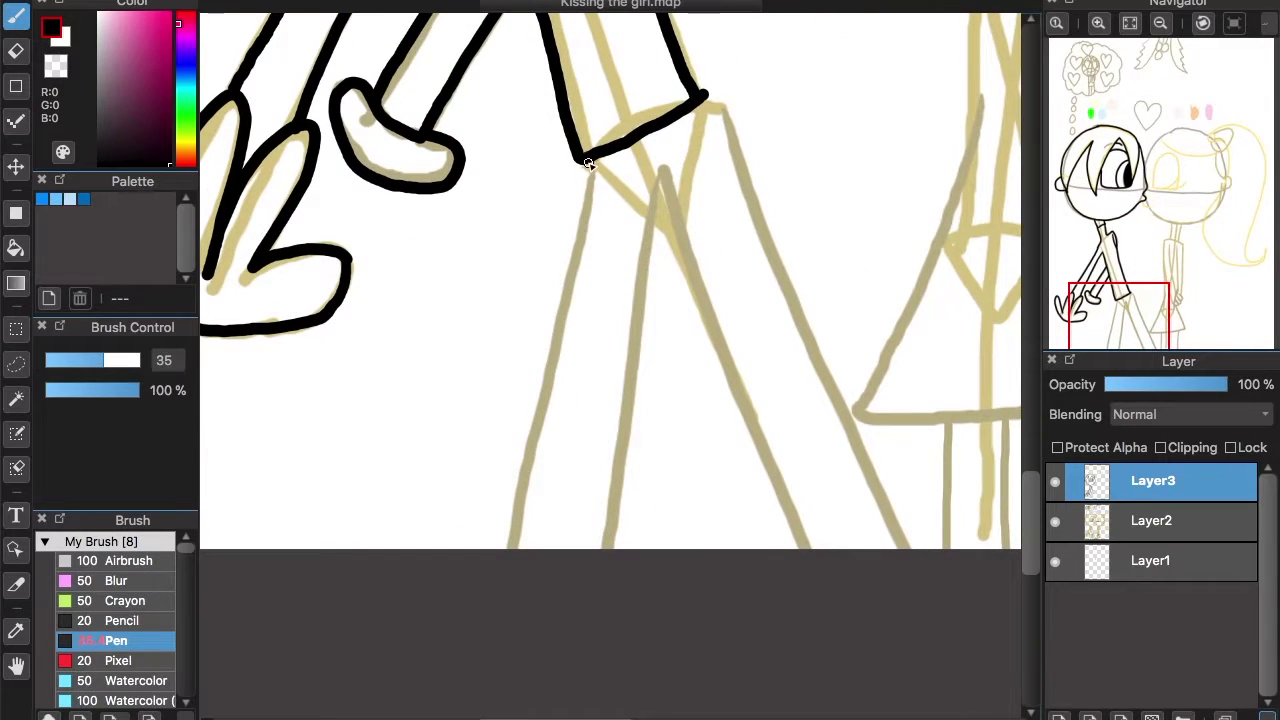
drag(588, 163, 470, 575)
mouse_move(662, 172)
mouse_down()
mouse_move(598, 548)
mouse_move(703, 543)
mouse_move(829, 614)
mouse_up()
key(super+z)
key(super+z)
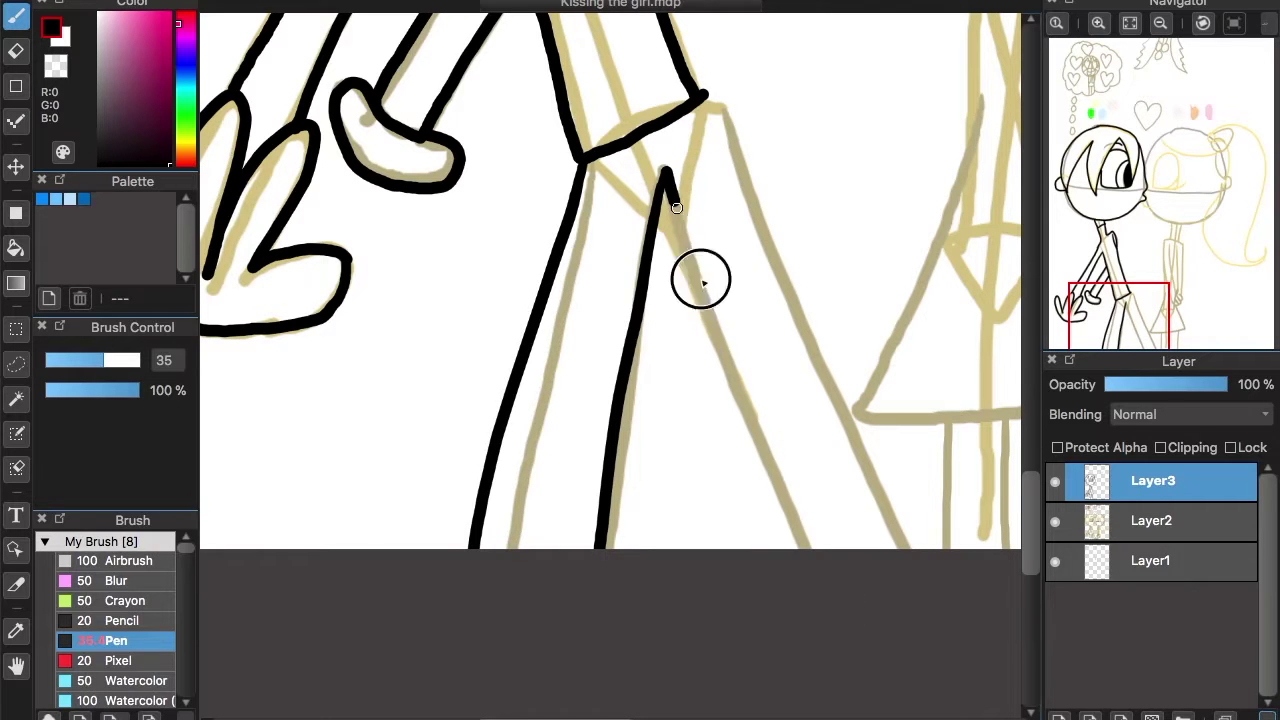
drag(663, 174, 843, 586)
drag(705, 97, 850, 440)
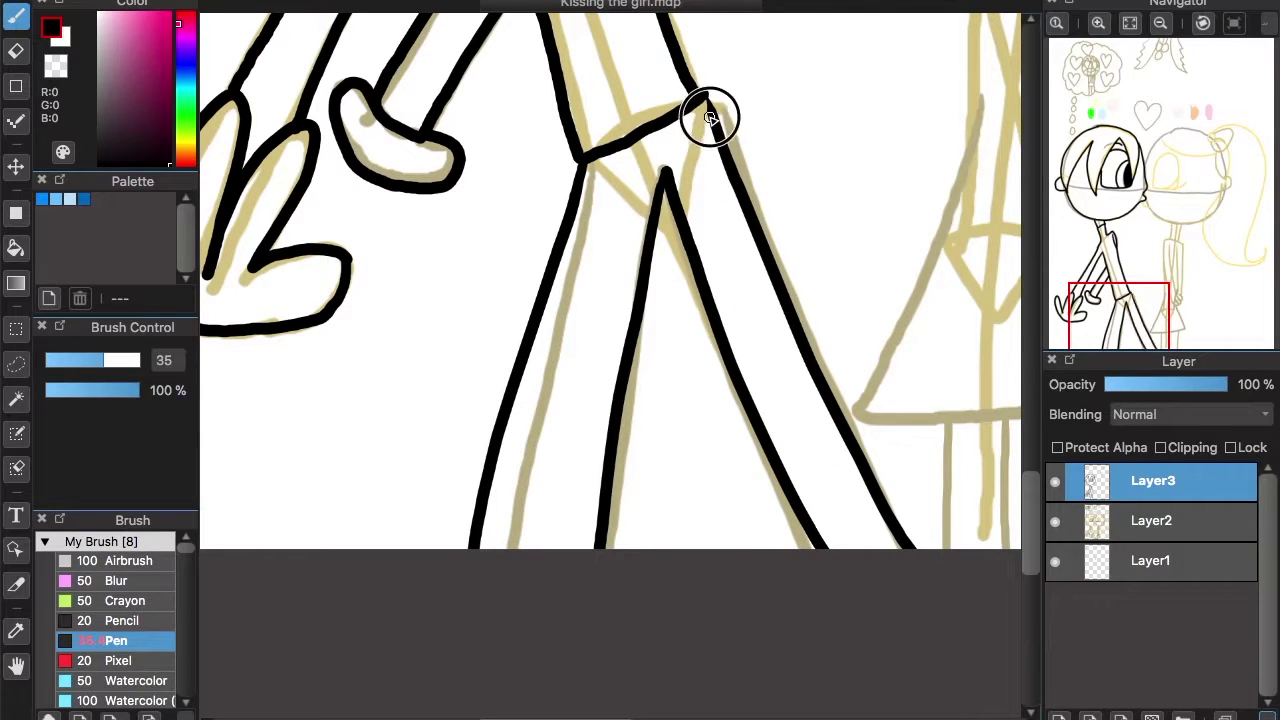
Ink the girl's hair bow with its small oval knot, large loop and inner fold line.
mouse_move(1125, 305)
mouse_down()
mouse_move(1118, 262)
mouse_move(1200, 157)
mouse_up()
mouse_move(730, 156)
mouse_down()
mouse_move(706, 163)
mouse_move(726, 162)
mouse_up()
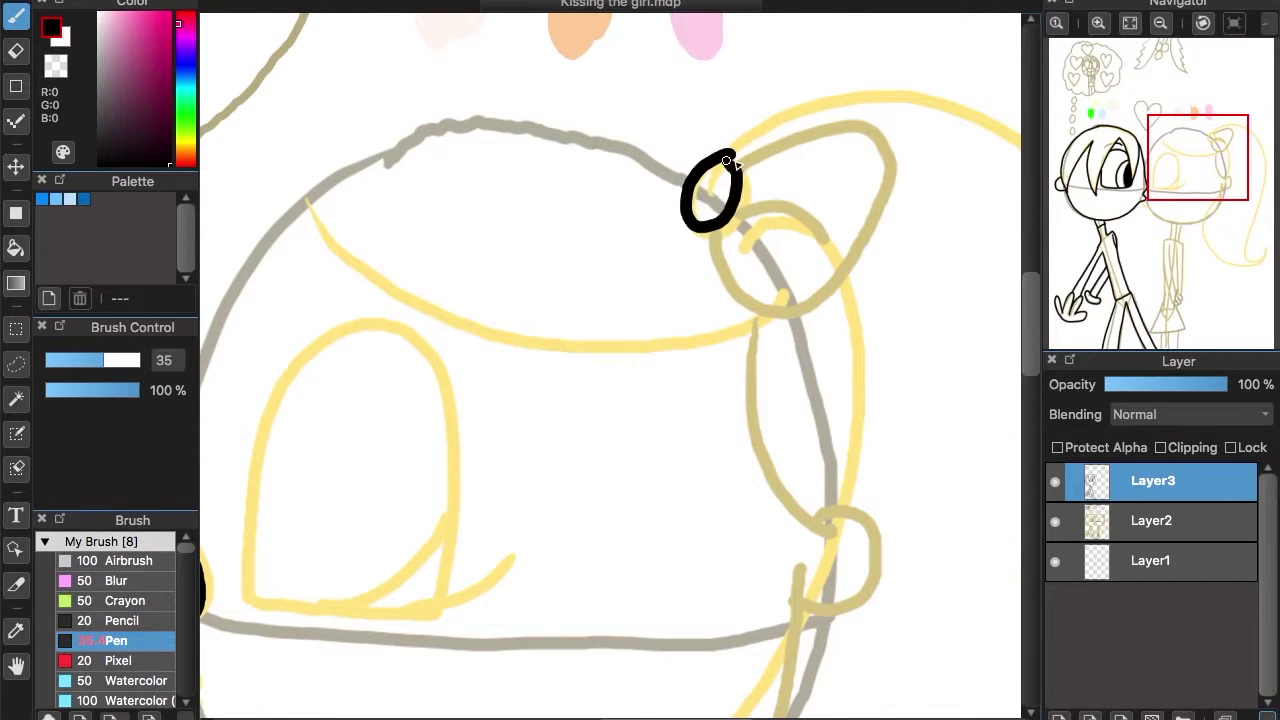
key(super+z)
key(super+plus)
drag(1188, 169, 1204, 152)
mouse_move(685, 248)
mouse_down()
mouse_move(637, 310)
mouse_move(698, 259)
mouse_move(951, 243)
mouse_move(905, 370)
mouse_move(826, 457)
mouse_move(663, 359)
mouse_up()
key(super+z)
drag(706, 322, 802, 396)
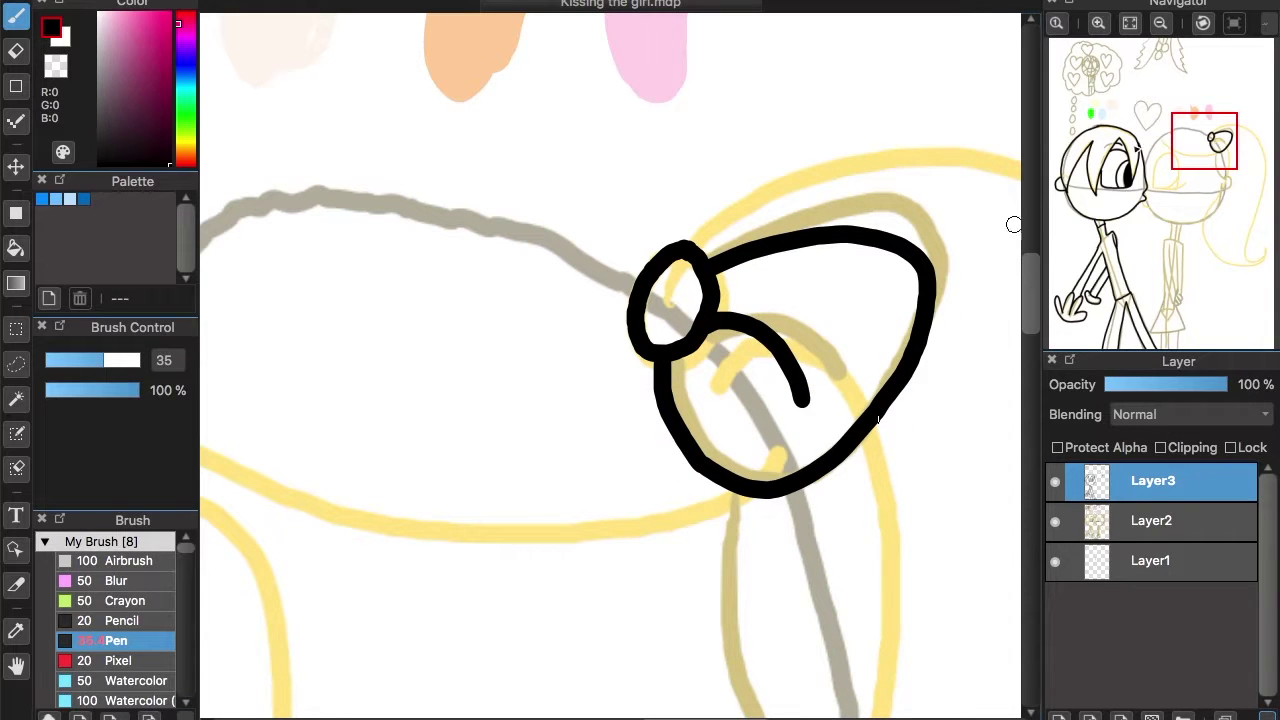
Ink the girl's long ponytail from the bow down to its curled tip and back up.
click(1161, 23)
click(1161, 23)
click(1161, 23)
drag(1174, 186, 1201, 204)
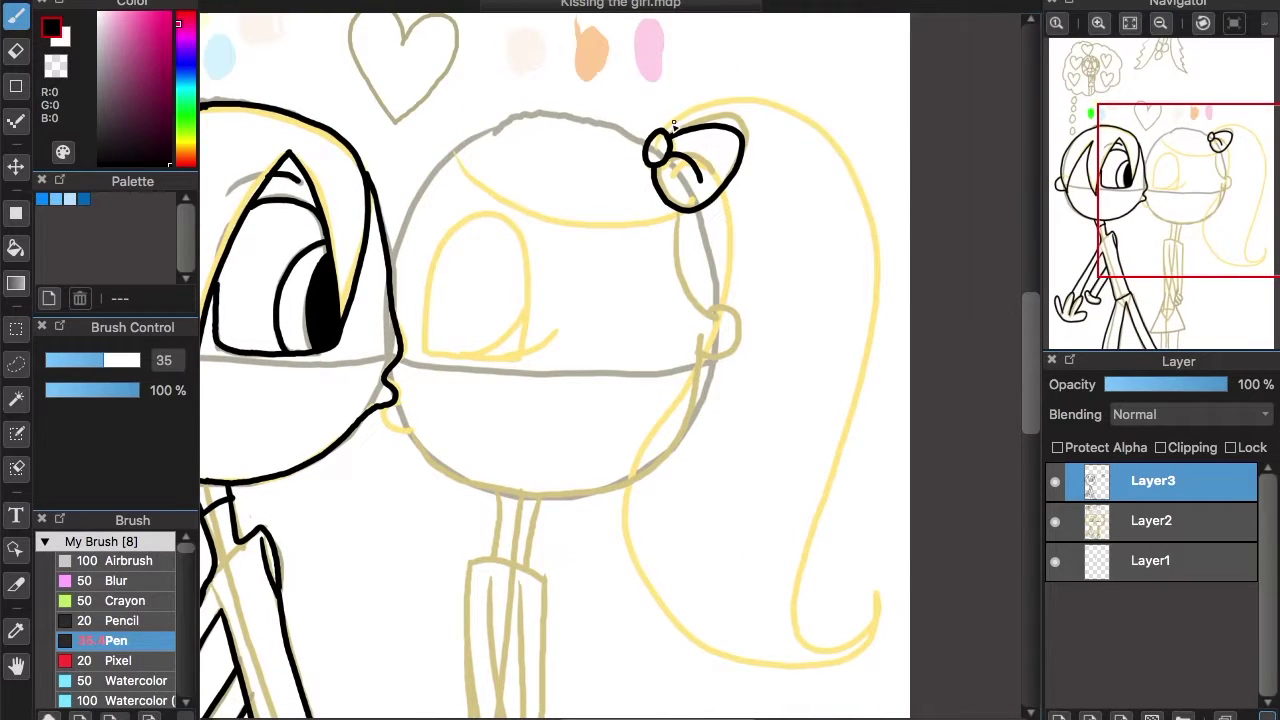
drag(742, 97, 851, 563)
key(super+z)
mouse_move(673, 130)
mouse_down()
mouse_move(871, 257)
mouse_move(877, 603)
mouse_move(677, 380)
mouse_move(707, 204)
mouse_up()
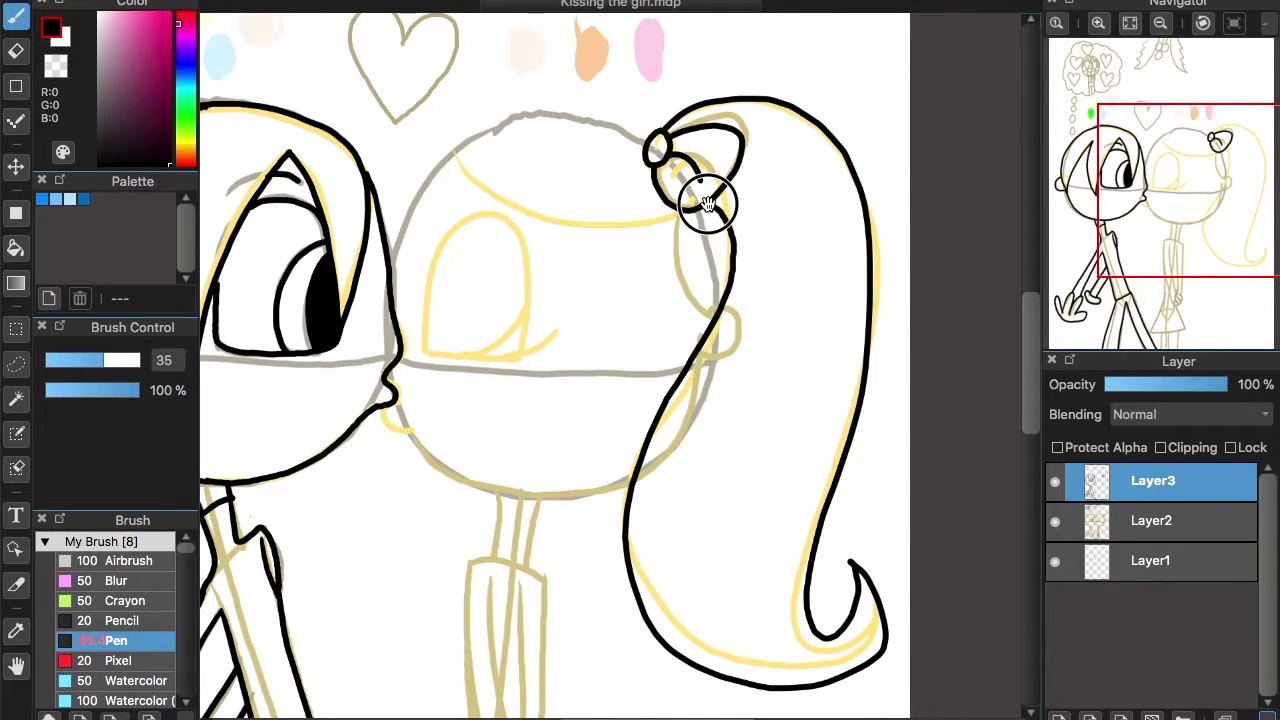
Ink the top of the girl's head, her curved fringe and the side hair strand beneath the bow.
drag(1177, 125, 1168, 173)
click(1098, 23)
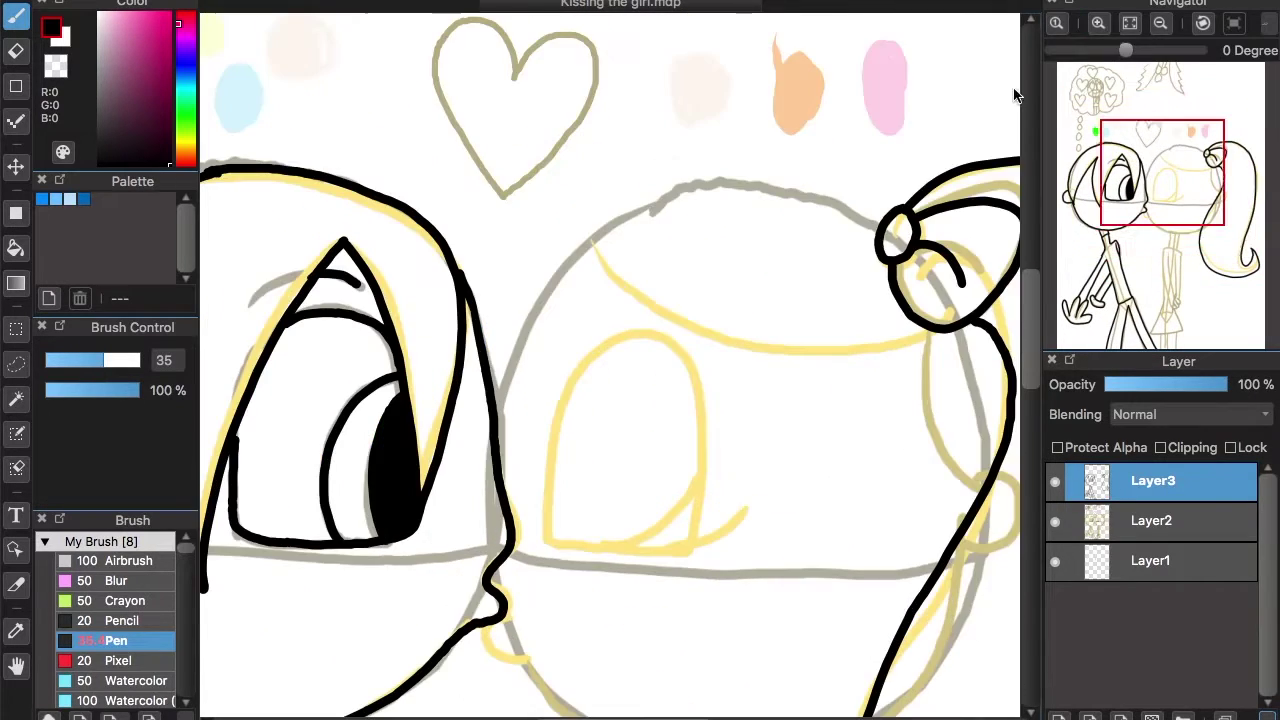
mouse_move(878, 232)
mouse_down()
mouse_move(640, 214)
mouse_move(493, 443)
mouse_up()
drag(1138, 193, 1160, 190)
mouse_move(609, 156)
mouse_down()
mouse_move(685, 221)
mouse_move(942, 246)
mouse_up()
key(ctrl+z)
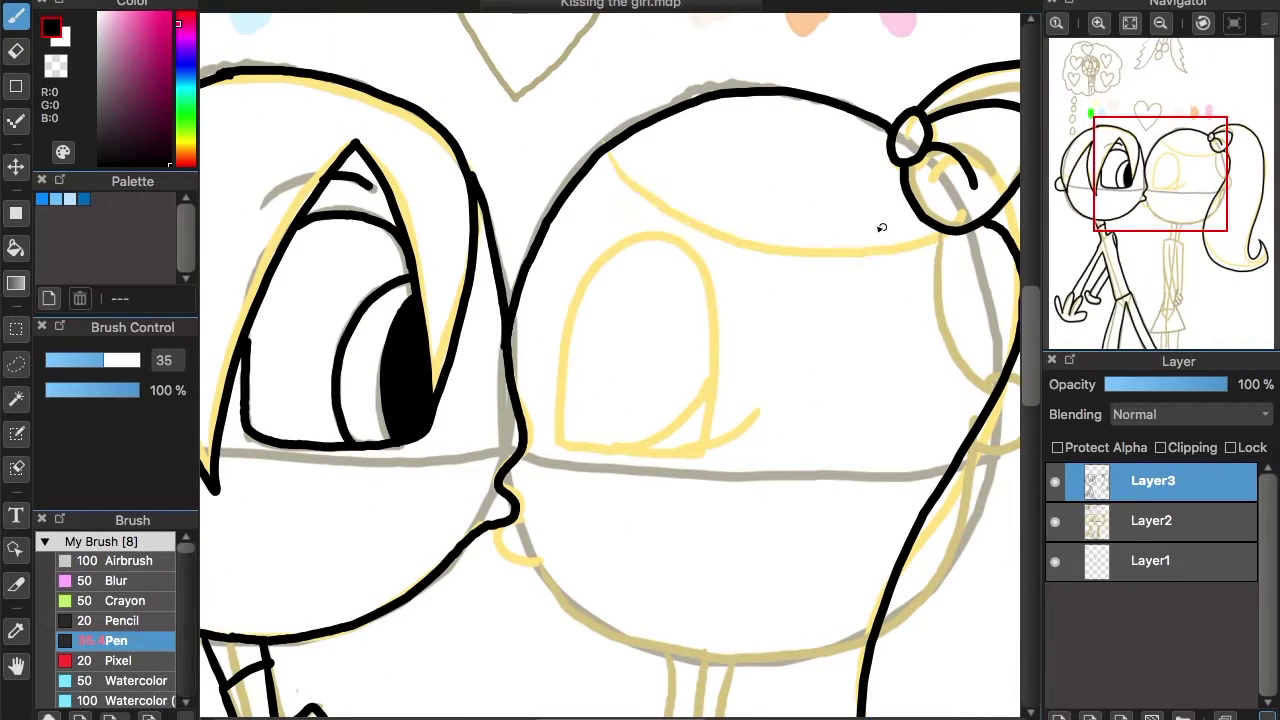
mouse_move(606, 156)
mouse_down()
mouse_move(814, 246)
mouse_move(931, 274)
mouse_move(985, 410)
mouse_up()
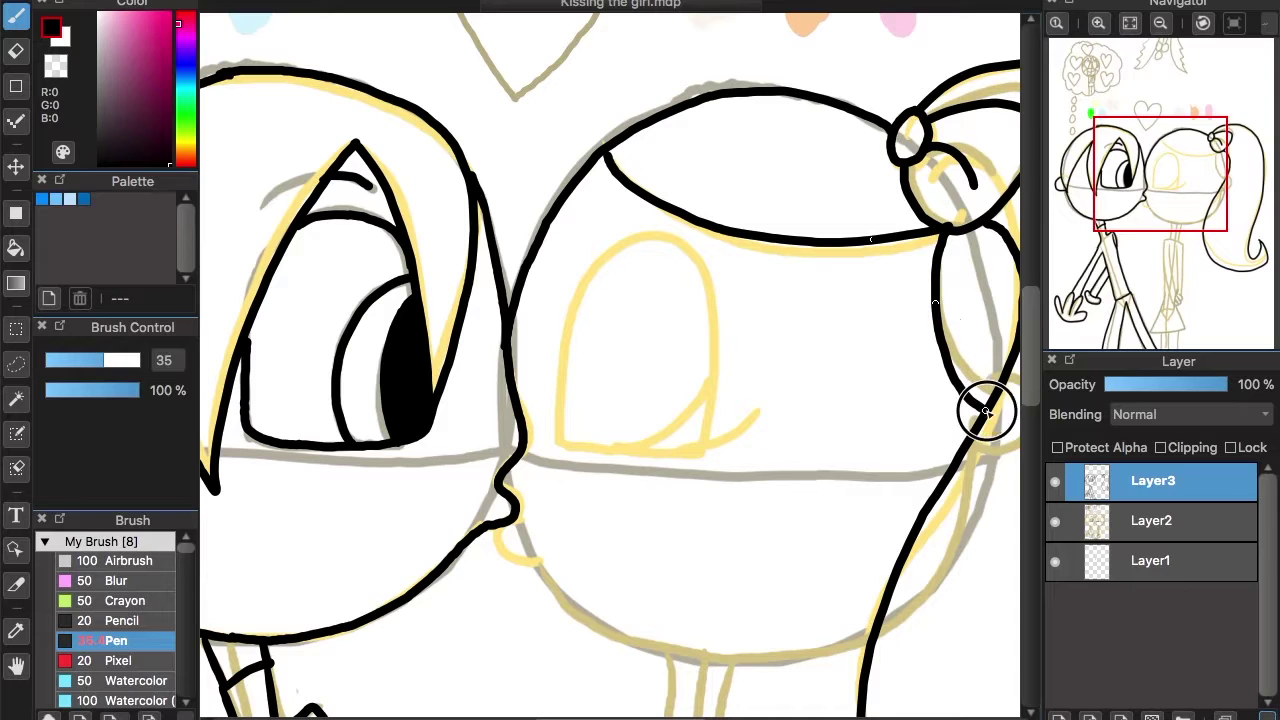
drag(977, 236, 996, 370)
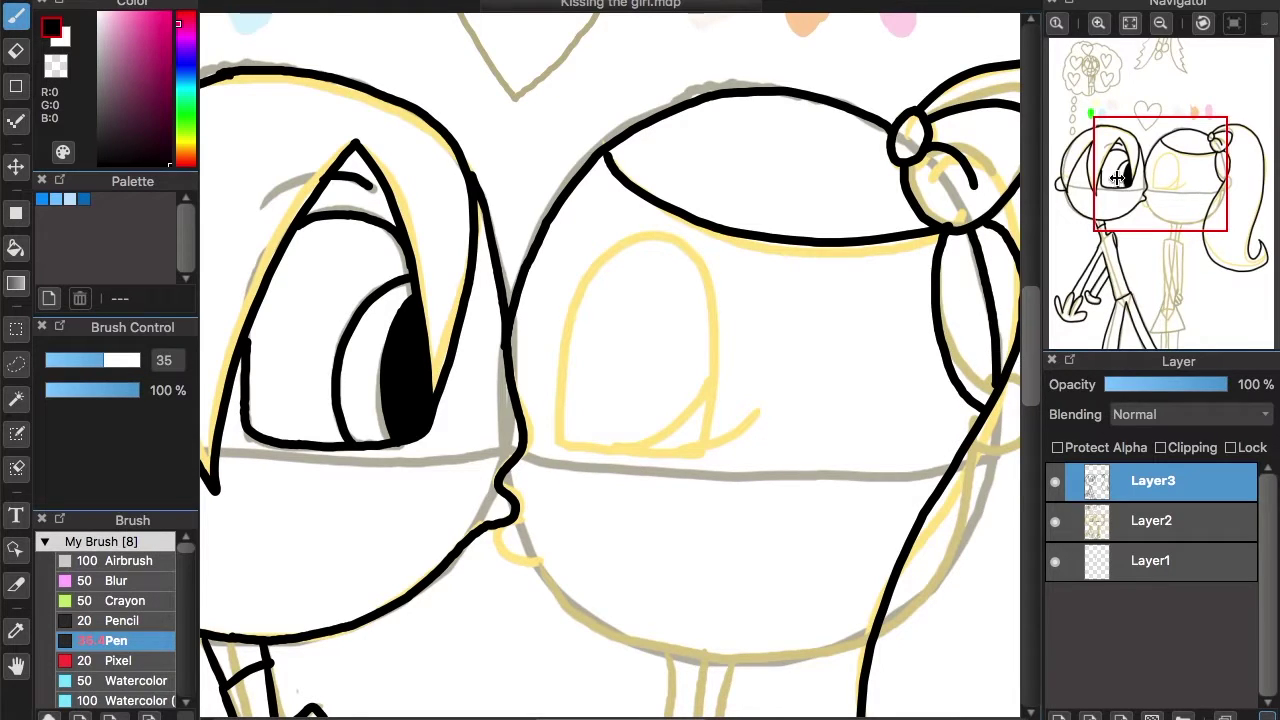
Ink the outline of the girl's closed eye with its curved lid line and eyelash.
scroll(1117, 178, up, 2)
mouse_move(538, 462)
mouse_down()
mouse_move(706, 486)
mouse_move(745, 402)
mouse_move(711, 208)
mouse_move(551, 362)
mouse_up()
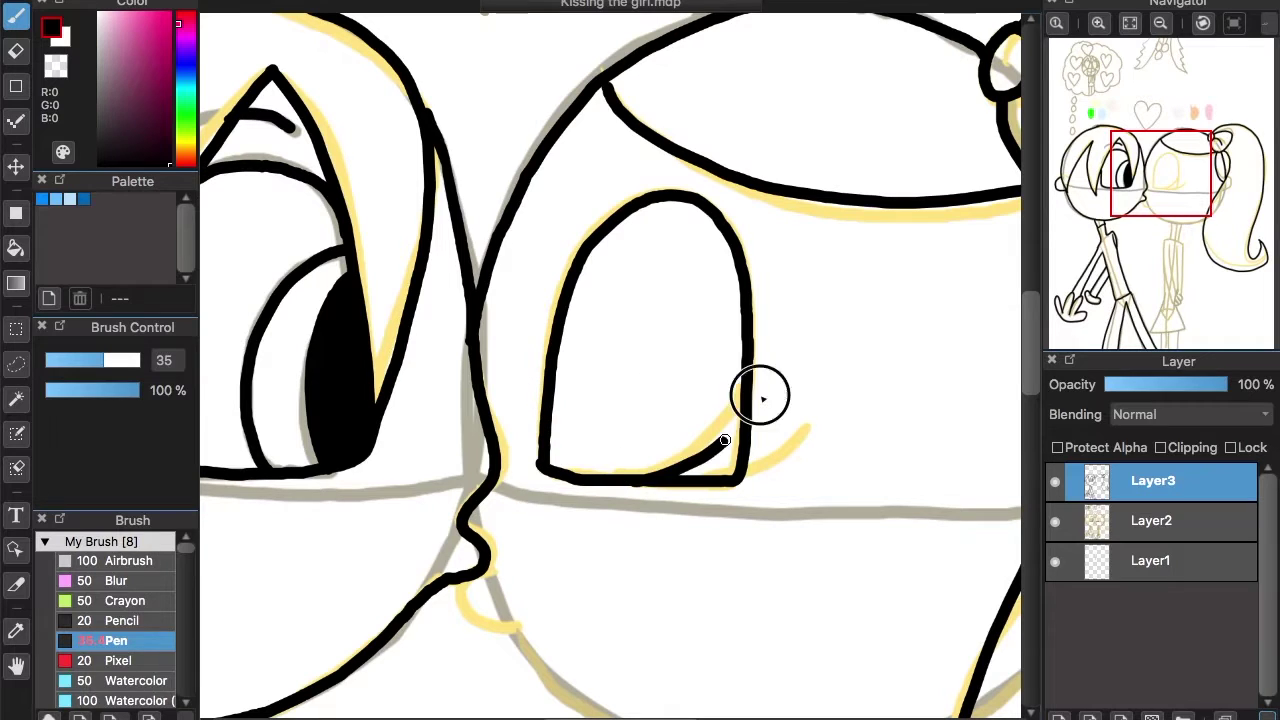
Ink the girl's lips and her jaw line with the canvas view rotated.
click(1161, 22)
drag(1133, 204, 1153, 227)
click(1099, 26)
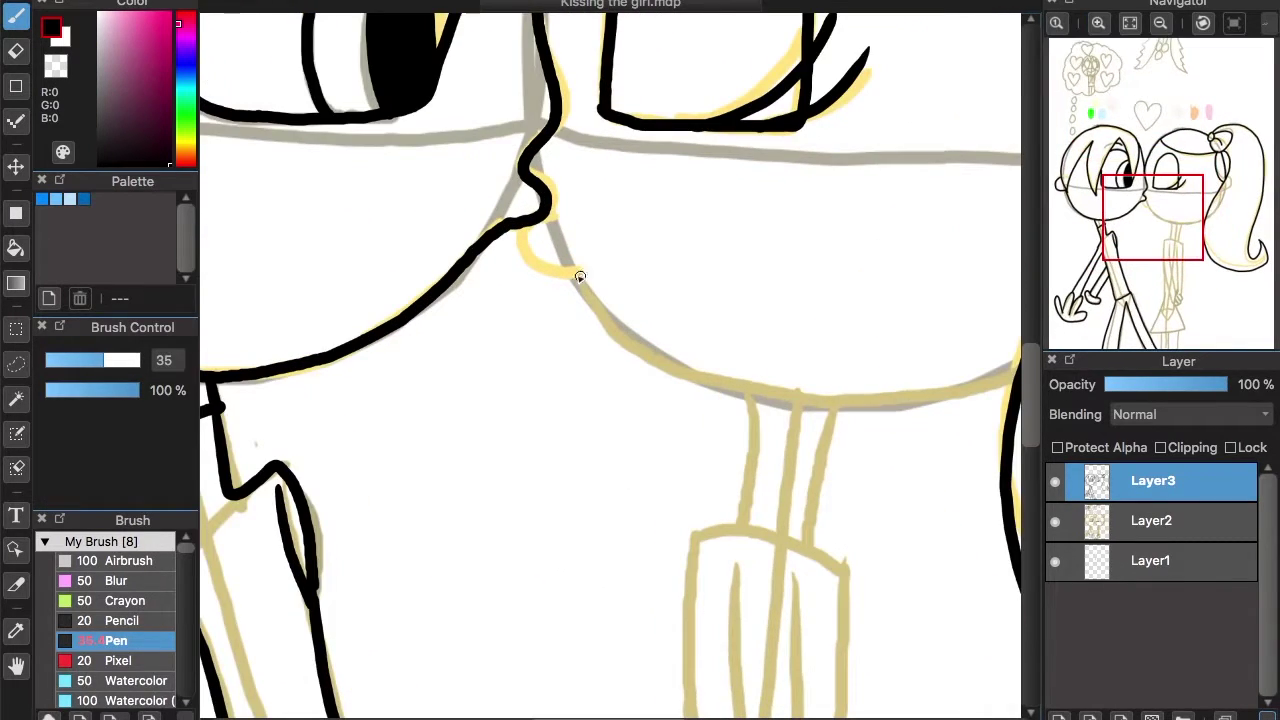
click(1202, 24)
scroll(909, 269, up, 2)
drag(820, 157, 757, 334)
key(ctrl+z)
mouse_move(817, 143)
mouse_down()
mouse_move(726, 371)
mouse_move(572, 488)
mouse_up()
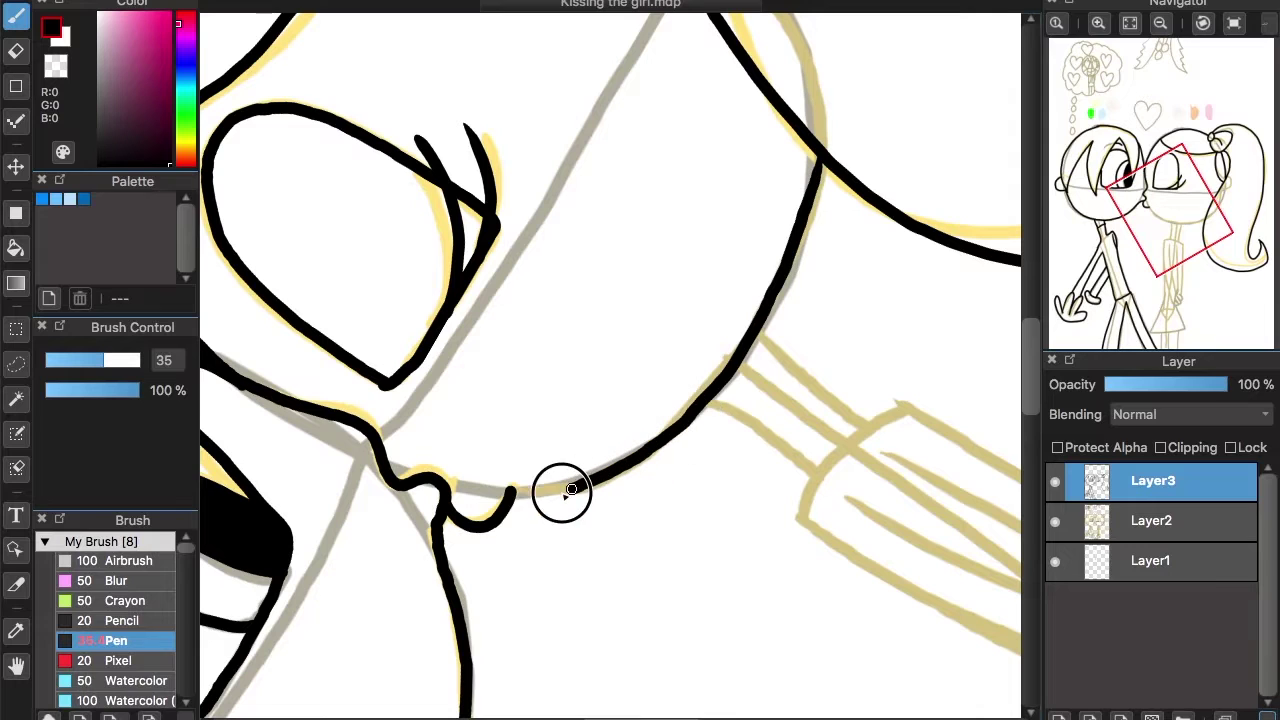
Reset the view rotation and ink the girl's neck, neckline and both shoulders.
click(1234, 24)
drag(1165, 215, 1165, 260)
drag(648, 116, 603, 251)
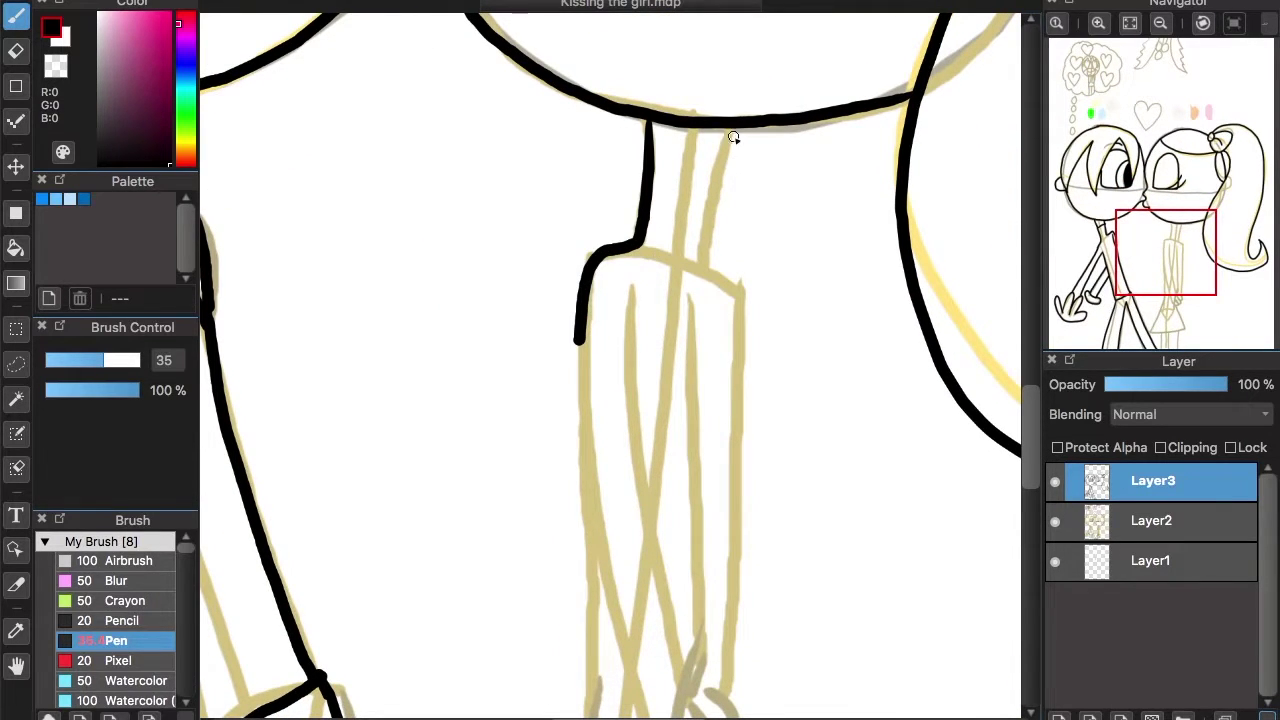
drag(736, 142, 706, 263)
drag(650, 168, 706, 180)
Ink the girl's front arm and fingers, then erase and redraw the upper part of the arm's inner line.
drag(1120, 243, 1158, 288)
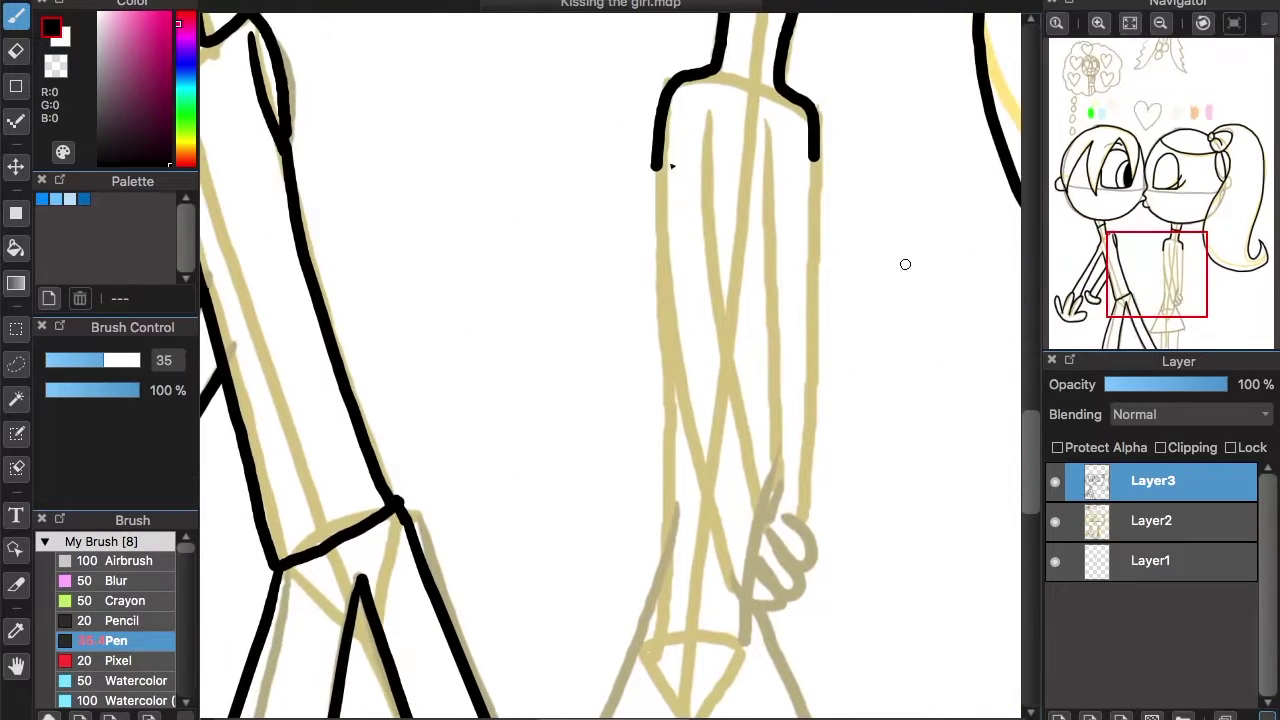
mouse_move(662, 228)
mouse_down()
mouse_move(711, 537)
mouse_move(769, 587)
mouse_move(716, 111)
mouse_up()
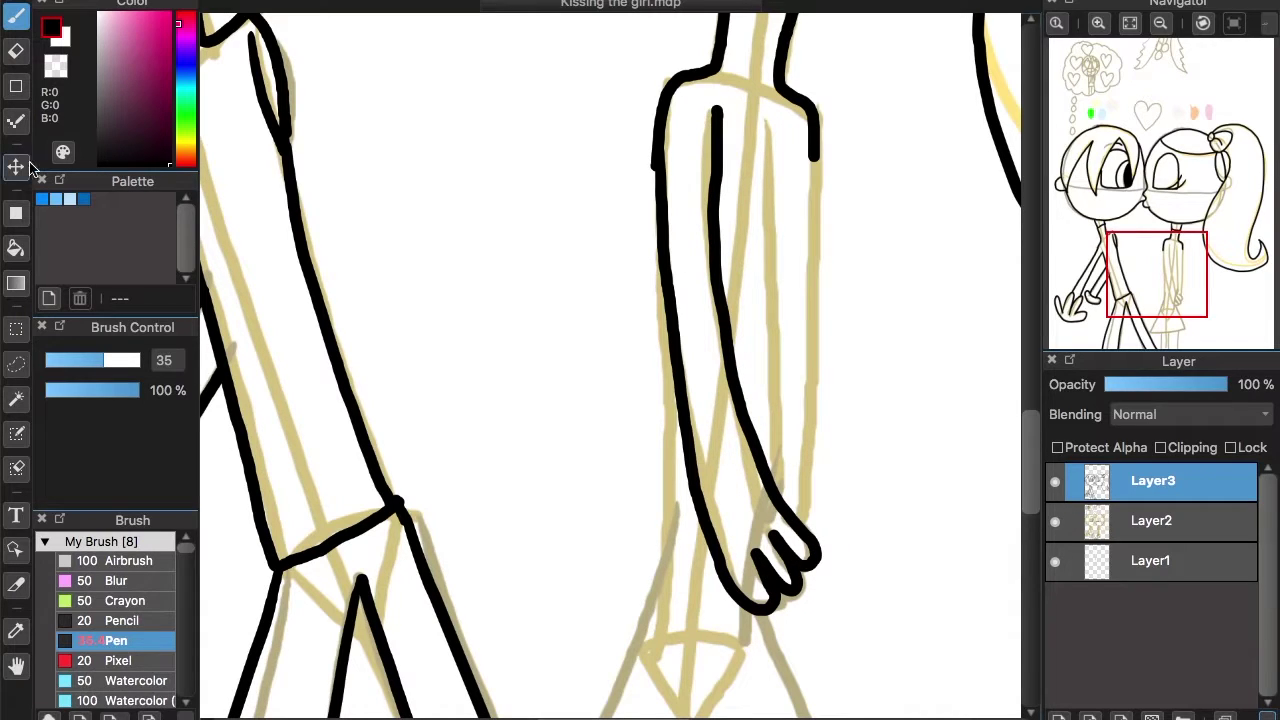
drag(717, 130, 740, 390)
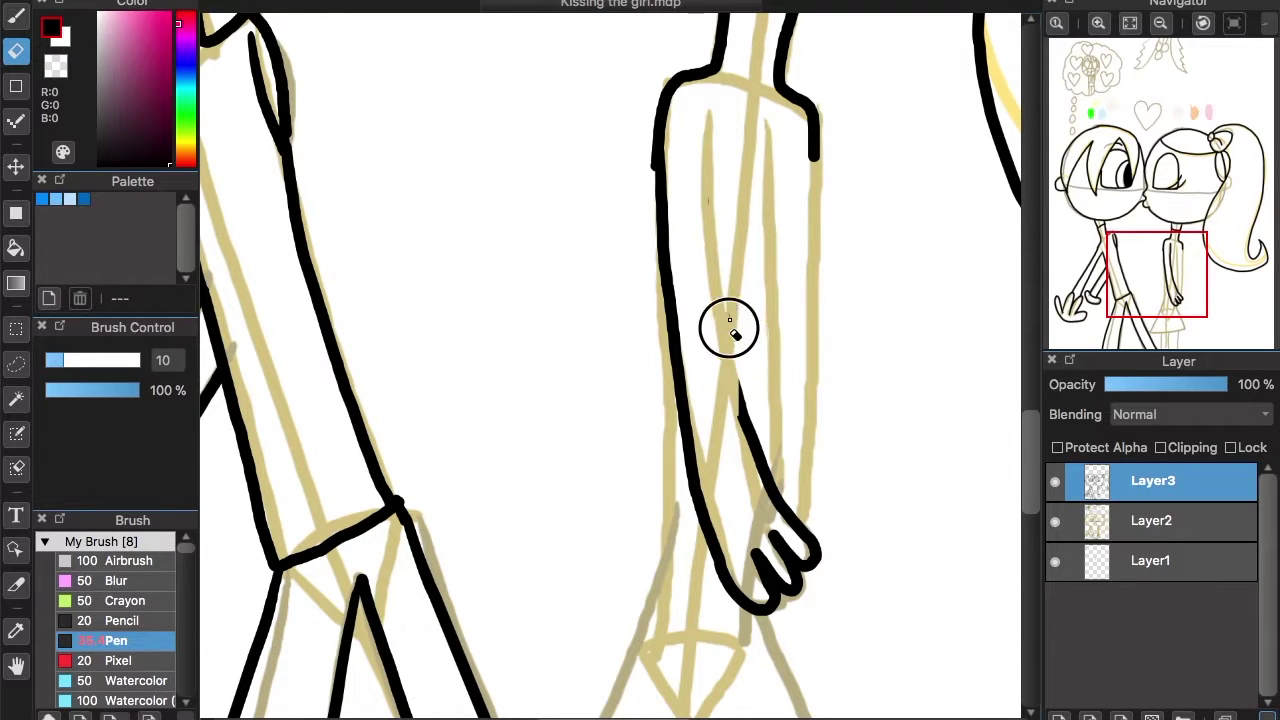
key(b)
mouse_move(737, 390)
mouse_down()
mouse_move(709, 137)
mouse_move(714, 314)
mouse_move(740, 405)
mouse_up()
key(ctrl+z)
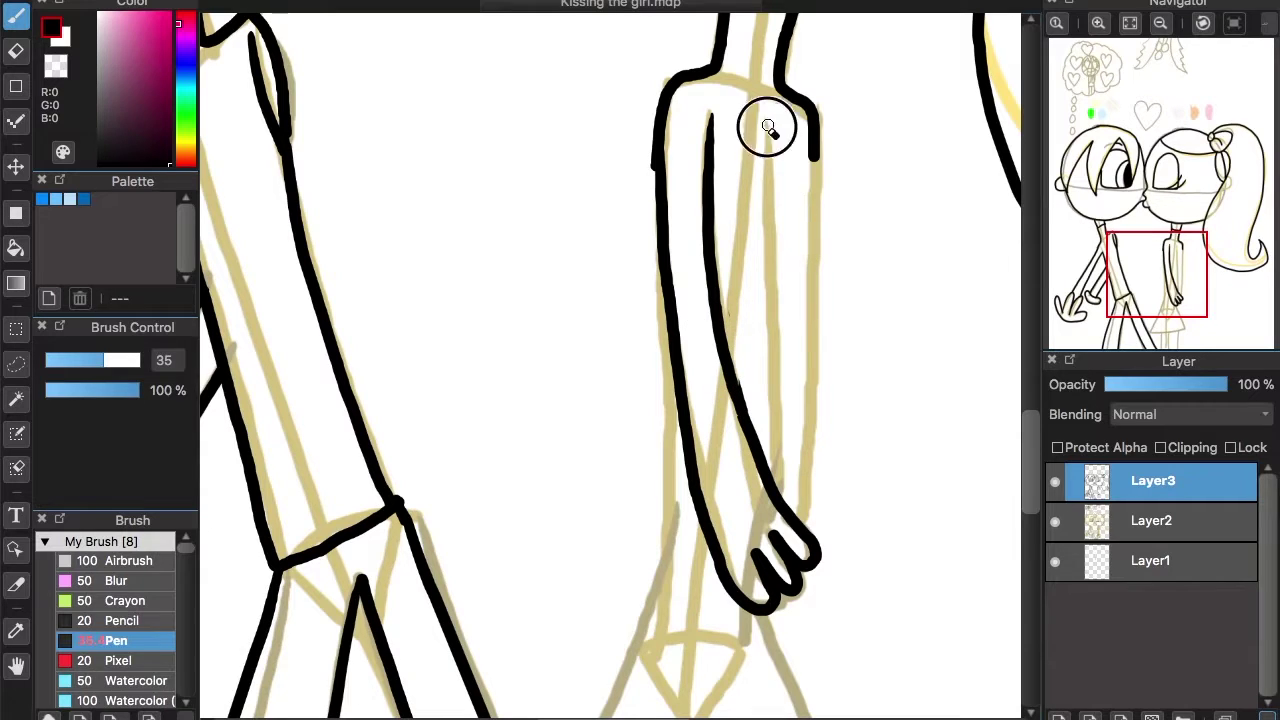
Ink the inner and outer edges of the girl's other arm down to the hand.
drag(768, 127, 772, 410)
drag(817, 148, 802, 470)
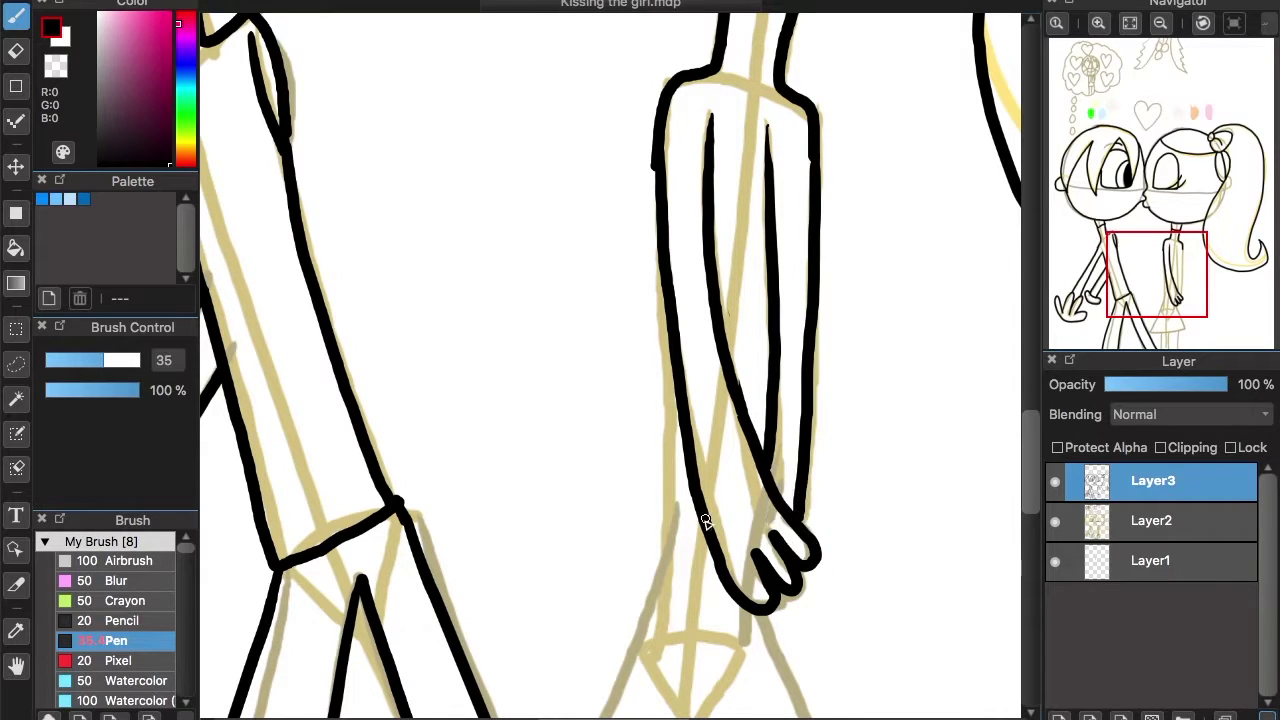
Ink the cuff lines on the boy's sleeves and the two cuff lines around the girl's wrist.
scroll(826, 316, left, 5)
scroll(826, 316, down, 2)
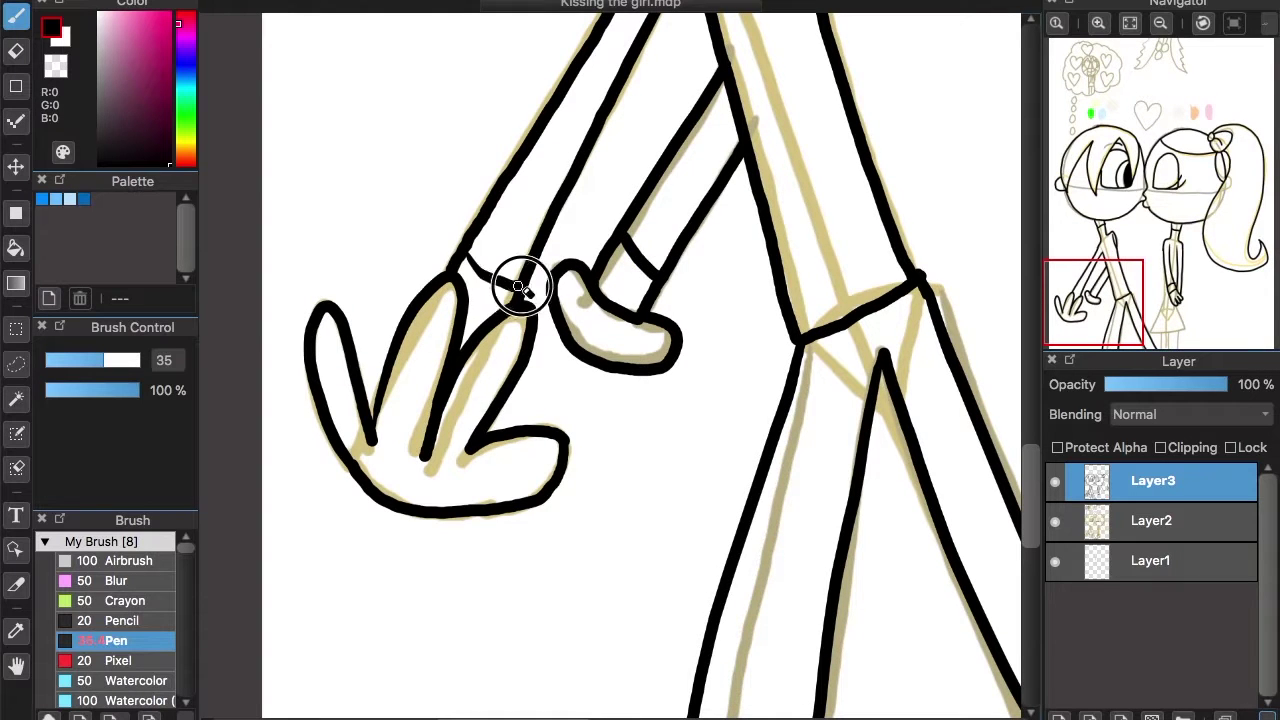
mouse_move(1095, 300)
mouse_down()
mouse_move(1170, 281)
mouse_move(1162, 327)
mouse_up()
Ink the girl's body side, flared skirt and legs over the sketch.
click(1160, 23)
mouse_move(611, 89)
mouse_down()
mouse_move(617, 241)
mouse_move(543, 500)
mouse_move(737, 463)
mouse_move(700, 335)
mouse_up()
key(ctrl+z)
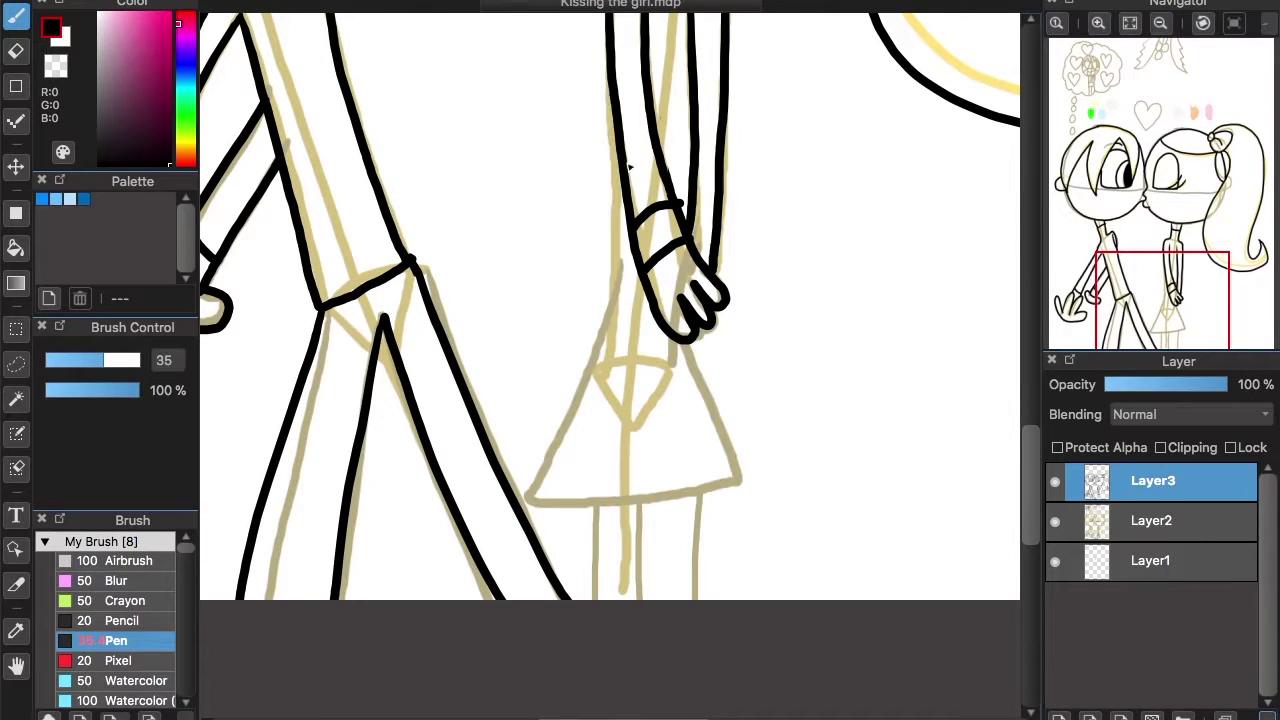
mouse_move(615, 250)
mouse_down()
mouse_move(580, 506)
mouse_move(714, 429)
mouse_move(690, 335)
mouse_up()
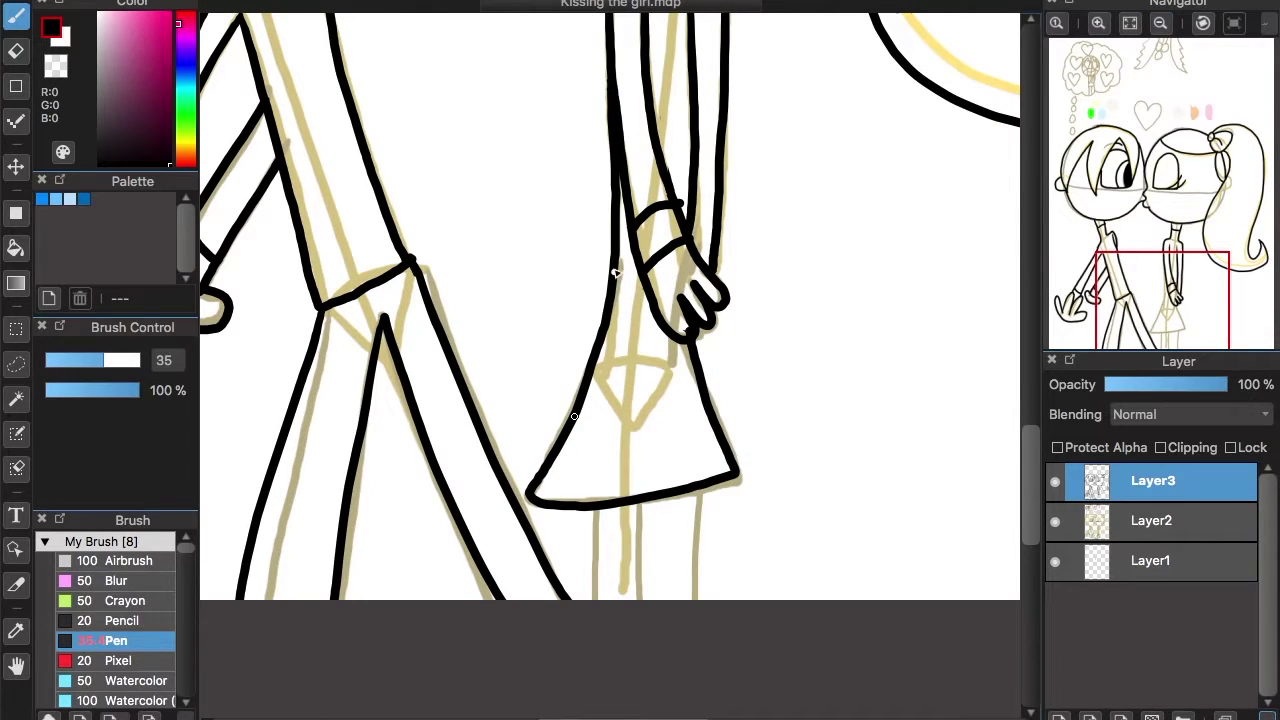
scroll(650, 290, down, 3)
drag(640, 287, 637, 428)
drag(783, 297, 778, 428)
mouse_move(699, 277)
mouse_down()
mouse_move(697, 463)
mouse_move(772, 360)
mouse_up()
Ink the large heart floating above the couple's heads, redoing its outline where the stroke is off.
click(1160, 23)
click(1160, 23)
click(1160, 23)
click(1161, 295)
drag(1160, 293, 1155, 163)
scroll(1152, 162, up, 5)
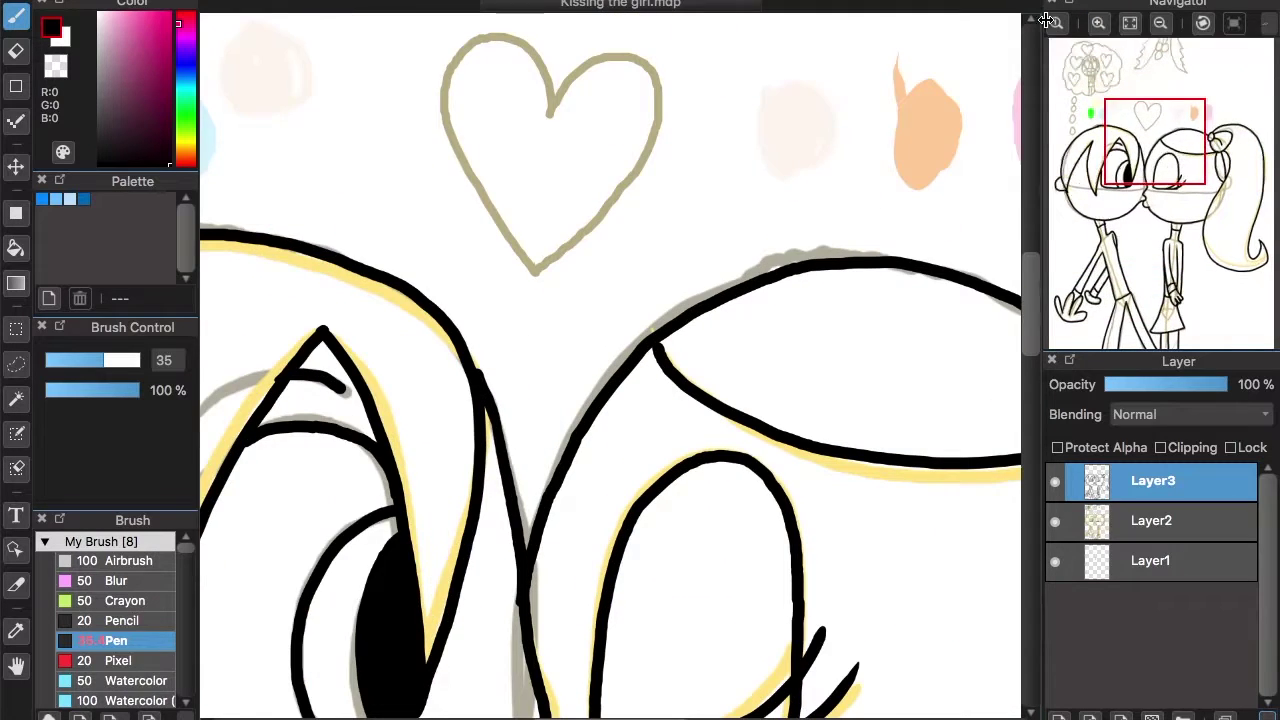
drag(1148, 160, 1145, 142)
scroll(589, 266, up, 2)
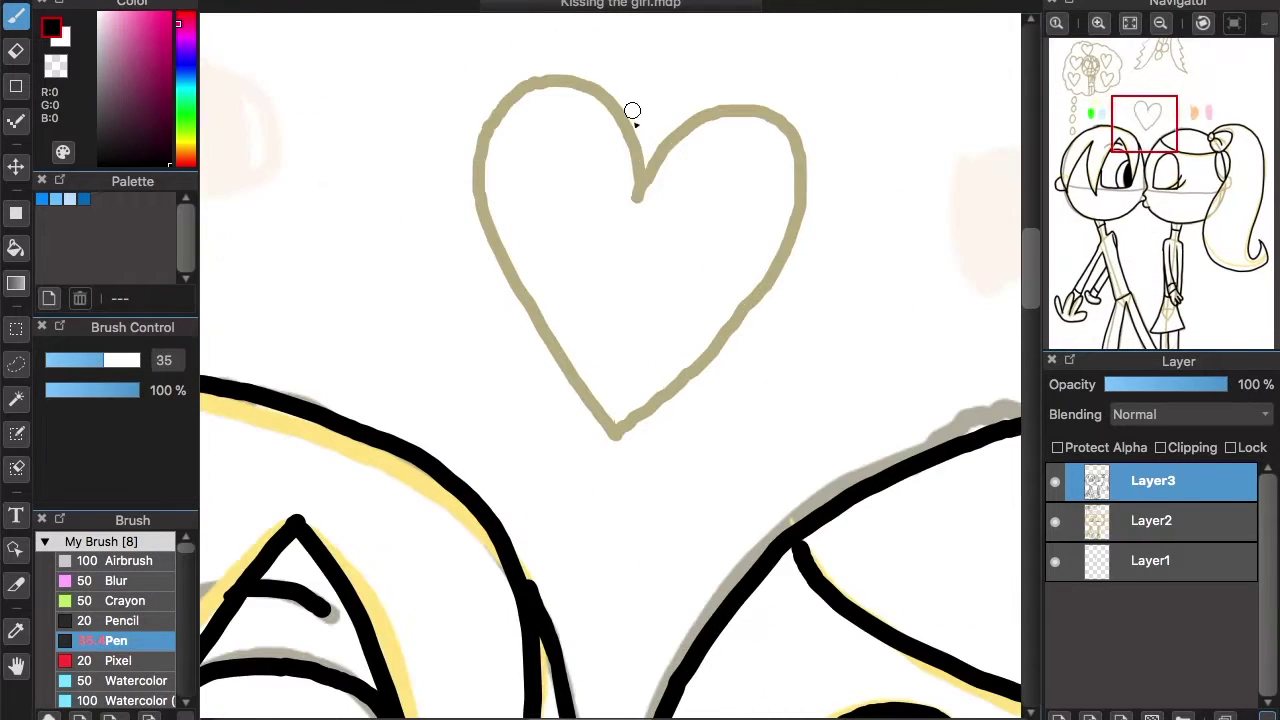
mouse_move(638, 163)
mouse_down()
mouse_move(477, 197)
mouse_move(602, 410)
mouse_up()
mouse_move(642, 203)
mouse_down()
mouse_move(777, 240)
mouse_move(618, 438)
mouse_up()
key(ctrl+z)
mouse_move(644, 202)
mouse_down()
mouse_move(797, 171)
mouse_move(626, 429)
mouse_up()
Ink the three mistletoe berries and their stems above the couple, redrawing the first berry.
mouse_move(1147, 125)
mouse_down()
mouse_move(1152, 105)
mouse_move(1125, 64)
mouse_up()
mouse_move(651, 226)
mouse_down()
mouse_move(643, 314)
mouse_move(658, 226)
mouse_up()
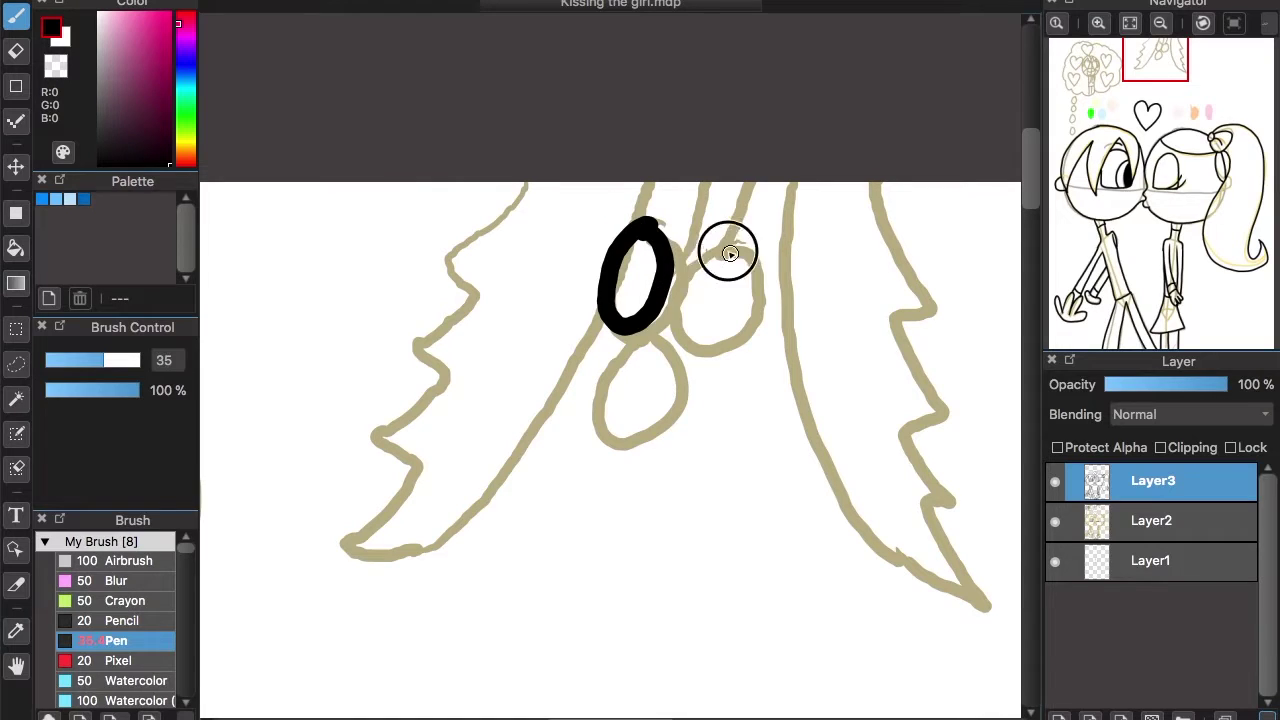
key(ctrl+z)
drag(674, 285, 655, 225)
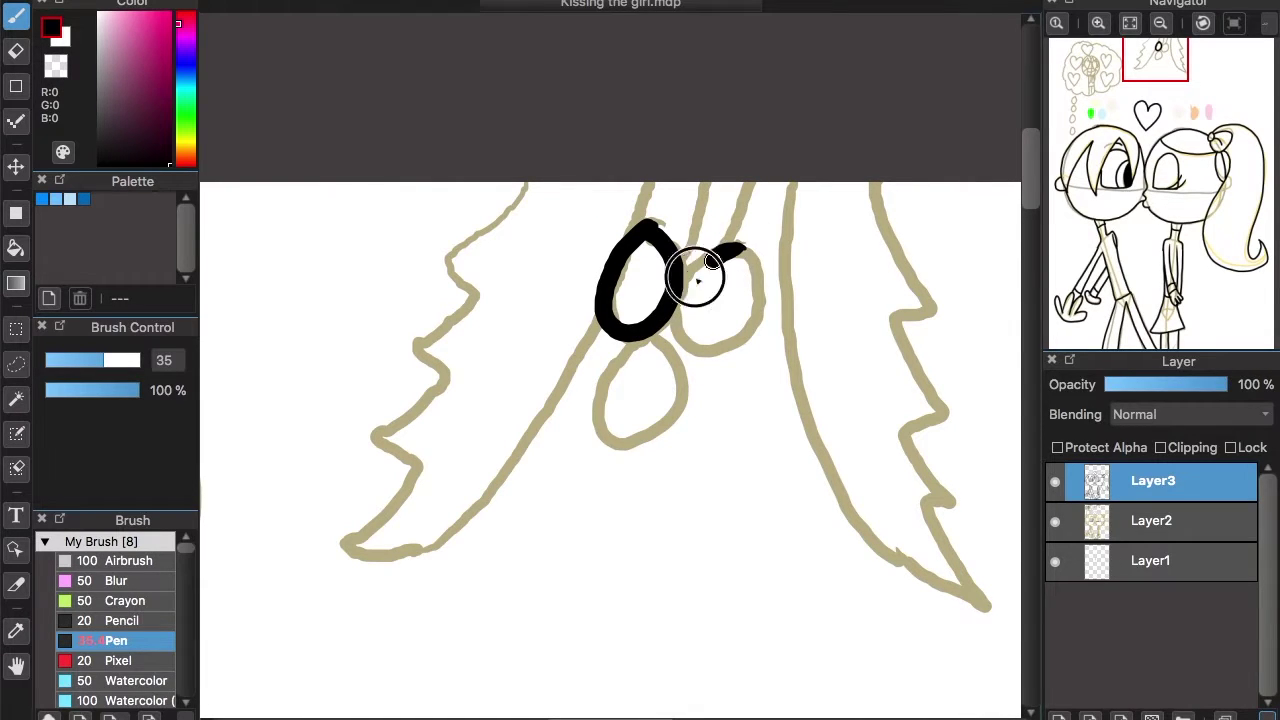
drag(720, 251, 737, 257)
mouse_move(665, 345)
mouse_down()
mouse_move(617, 370)
mouse_move(692, 409)
mouse_move(655, 340)
mouse_up()
mouse_move(710, 165)
mouse_down()
mouse_move(671, 278)
mouse_move(725, 260)
mouse_up()
drag(645, 187, 620, 245)
Ink the jagged outer edges and curved inner edges of both mistletoe leaves.
mouse_move(526, 183)
mouse_down()
mouse_move(423, 343)
mouse_move(400, 451)
mouse_move(345, 545)
mouse_up()
mouse_move(610, 313)
mouse_down()
mouse_move(577, 363)
mouse_move(380, 557)
mouse_move(345, 556)
mouse_up()
drag(1156, 88, 1170, 64)
mouse_move(585, 80)
mouse_down()
mouse_move(629, 380)
mouse_move(765, 492)
mouse_up()
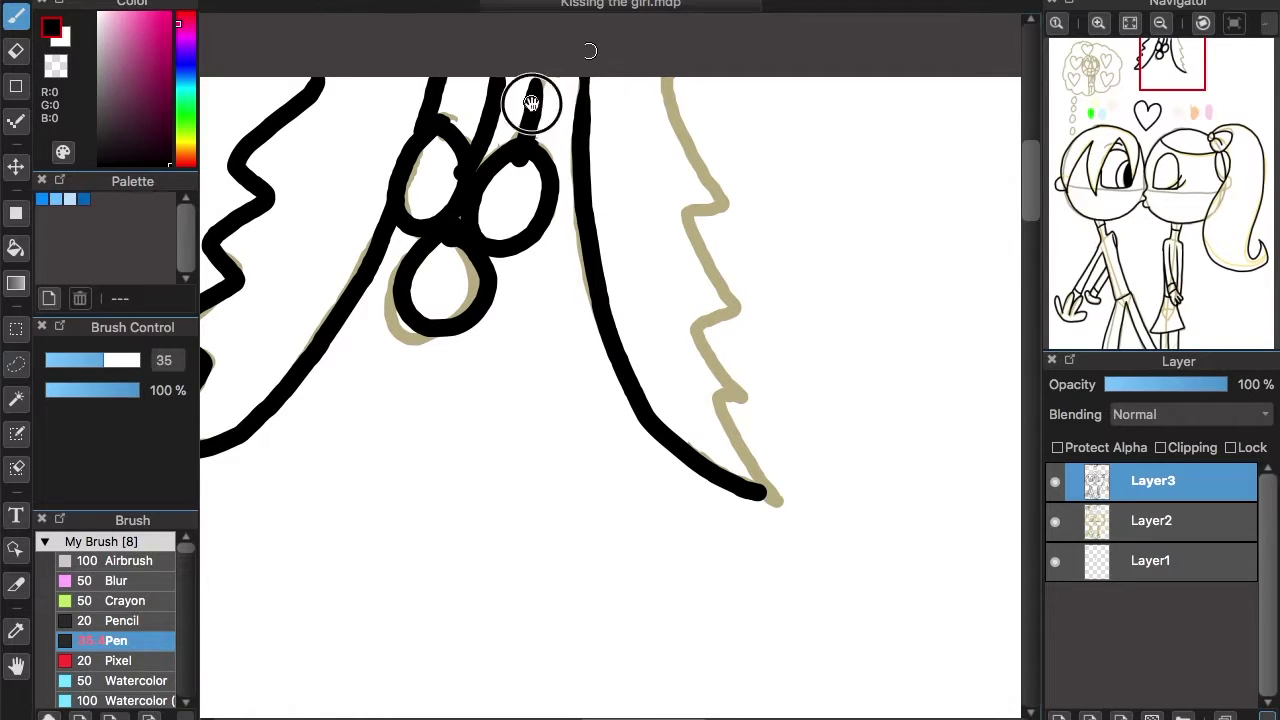
mouse_move(678, 84)
mouse_down()
mouse_move(722, 199)
mouse_move(692, 221)
mouse_move(738, 300)
mouse_move(710, 350)
mouse_move(731, 389)
mouse_move(738, 465)
mouse_move(762, 490)
mouse_up()
Ink the four small trailing ovals of the thought bubble above the boy's head.
drag(1180, 82, 1082, 143)
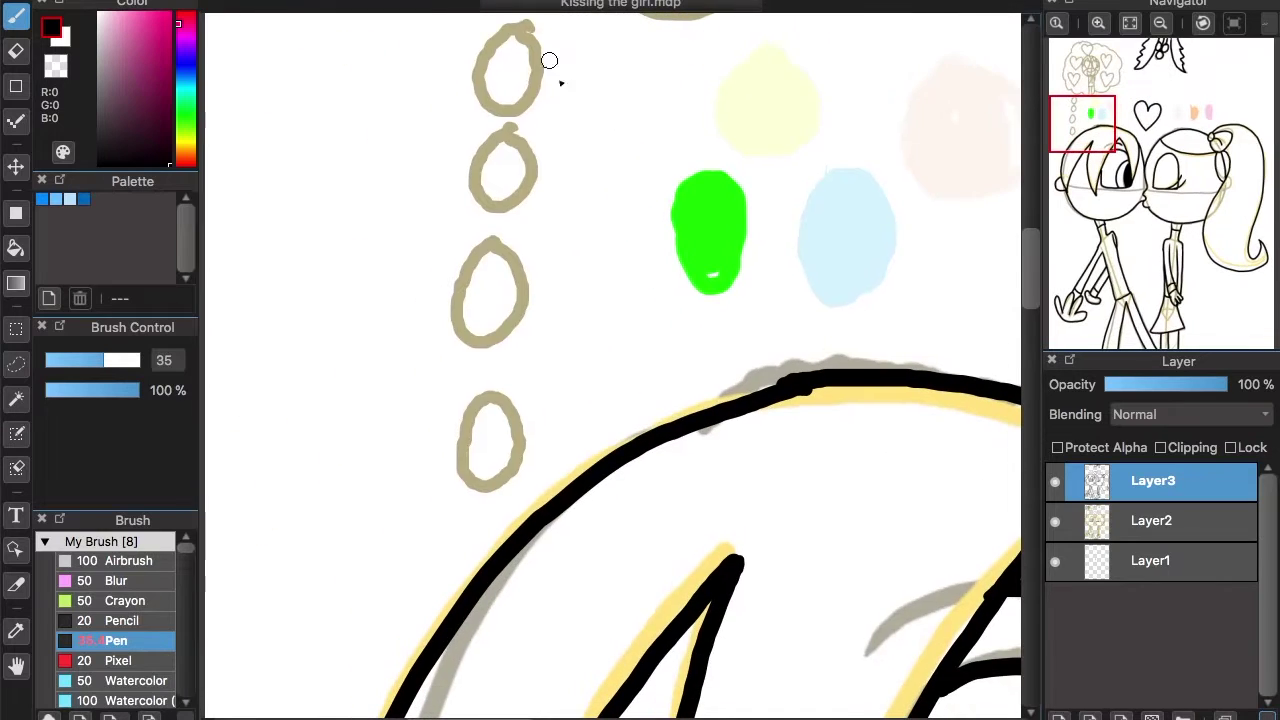
drag(470, 412, 484, 396)
mouse_move(490, 238)
mouse_down()
mouse_move(457, 317)
mouse_move(492, 240)
mouse_up()
mouse_move(510, 128)
mouse_down()
mouse_move(525, 180)
mouse_move(510, 138)
mouse_up()
mouse_move(514, 32)
mouse_down()
mouse_move(477, 77)
mouse_move(514, 36)
mouse_up()
Ink the scalloped cloud outline of the thought bubble, undoing the first attempts.
drag(1090, 122, 1100, 108)
key(ctrl+z)
mouse_move(297, 228)
mouse_down()
mouse_move(263, 286)
mouse_move(309, 223)
mouse_move(263, 286)
mouse_move(299, 226)
mouse_up()
key(super+z)
drag(1107, 129, 1097, 98)
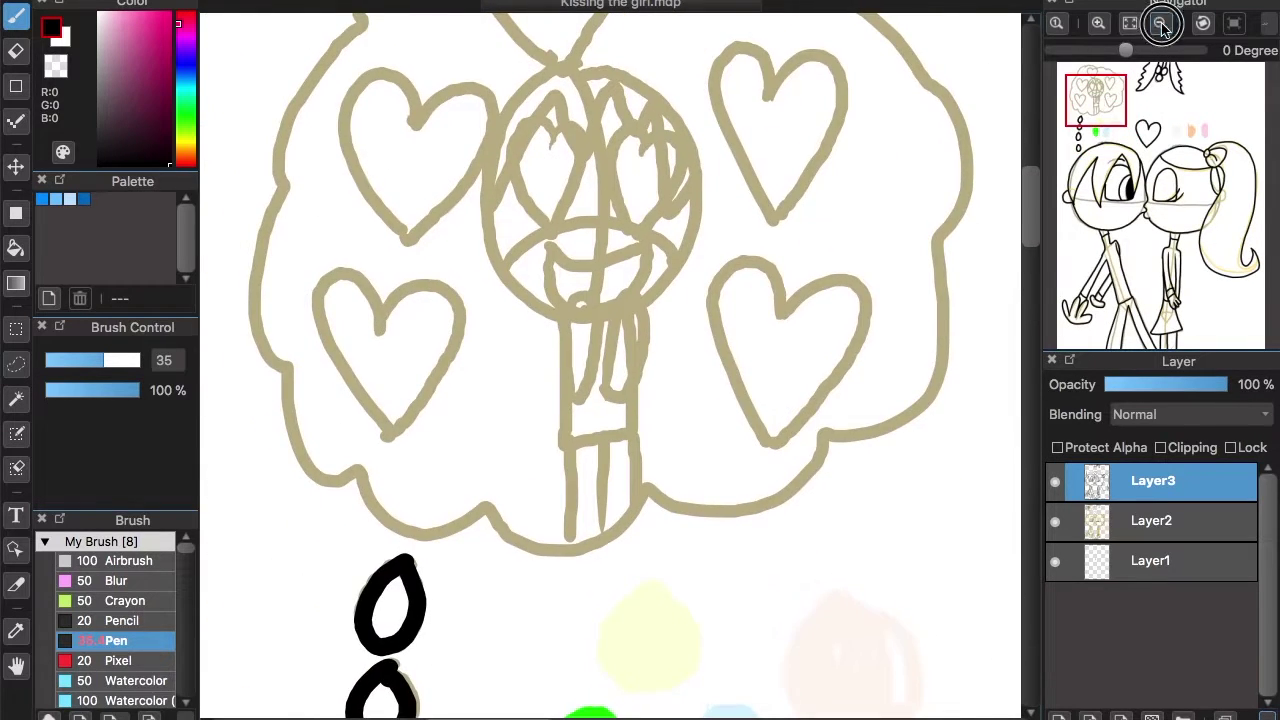
click(1162, 23)
mouse_move(612, 82)
mouse_down()
mouse_move(521, 54)
mouse_move(468, 93)
mouse_move(373, 258)
mouse_move(380, 404)
mouse_move(455, 476)
mouse_move(655, 491)
mouse_move(770, 443)
mouse_move(847, 348)
mouse_move(853, 202)
mouse_move(745, 80)
mouse_move(610, 86)
mouse_up()
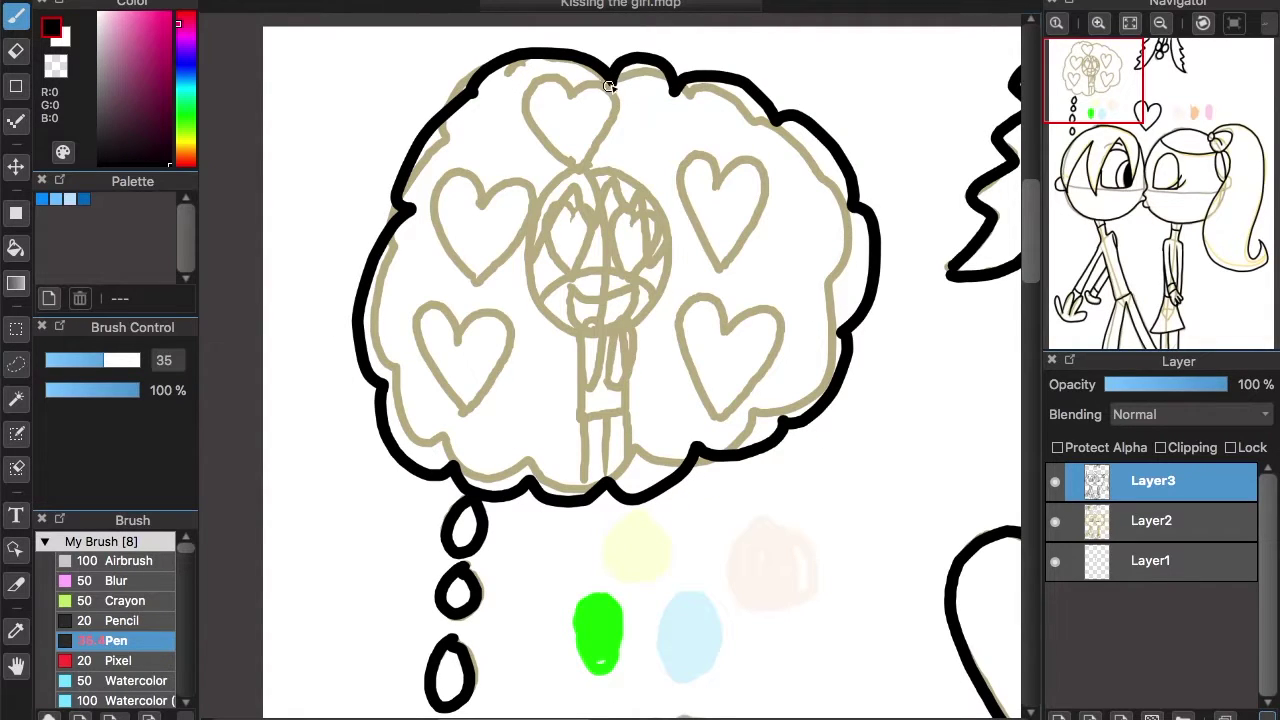
Set the pen size to 25 and ink the two hearts right of the small figure in the thought bubble.
drag(99, 366, 90, 366)
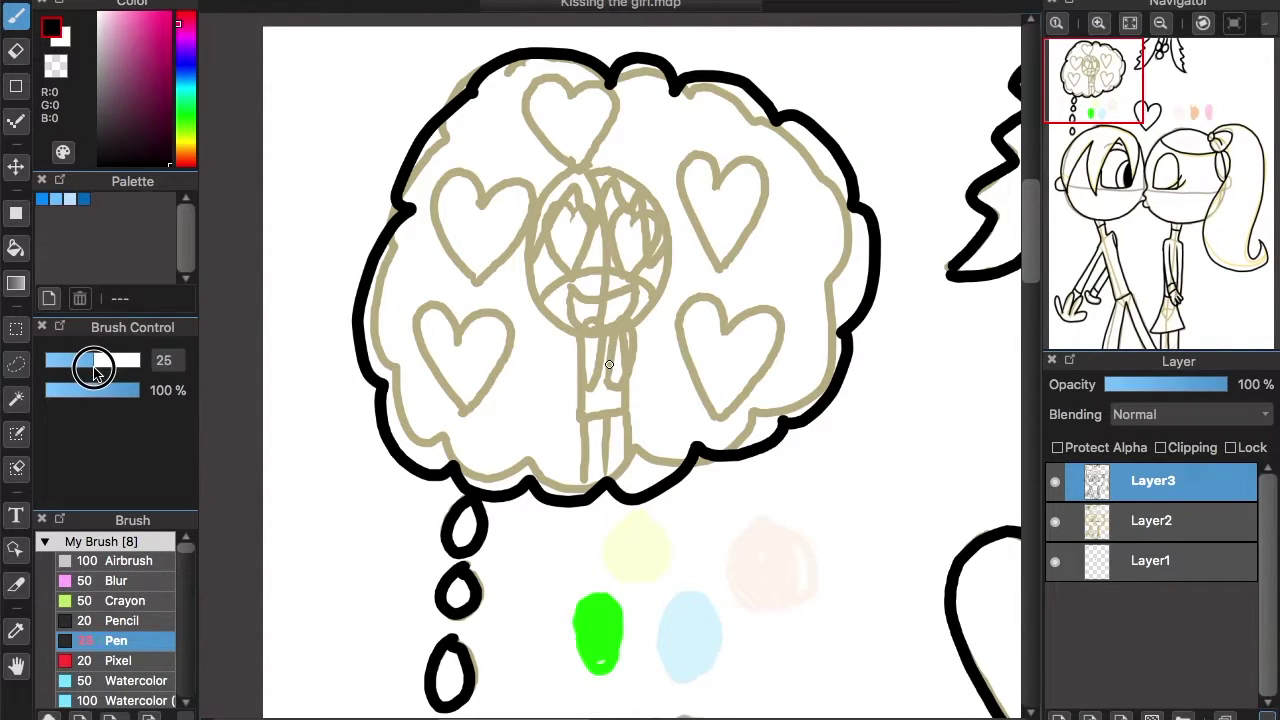
scroll(722, 176, up, 3)
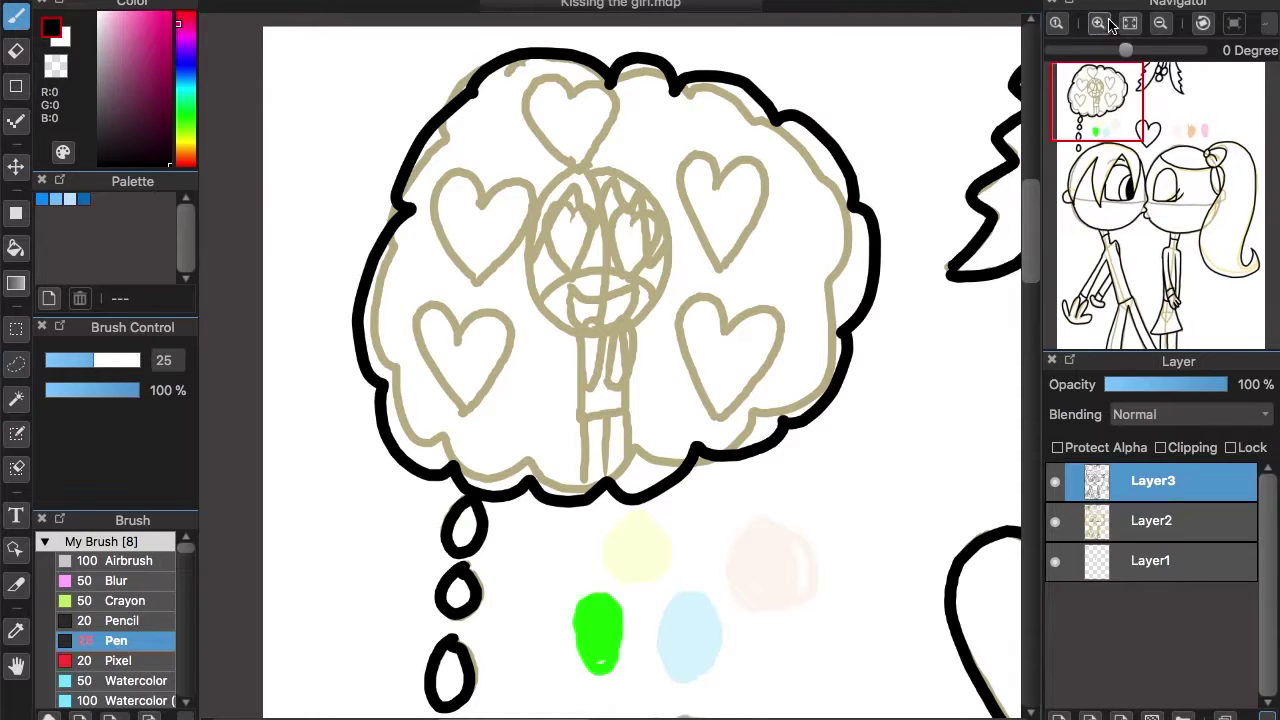
mouse_move(547, 168)
mouse_down()
mouse_move(491, 163)
mouse_move(545, 282)
mouse_move(606, 137)
mouse_move(548, 283)
mouse_up()
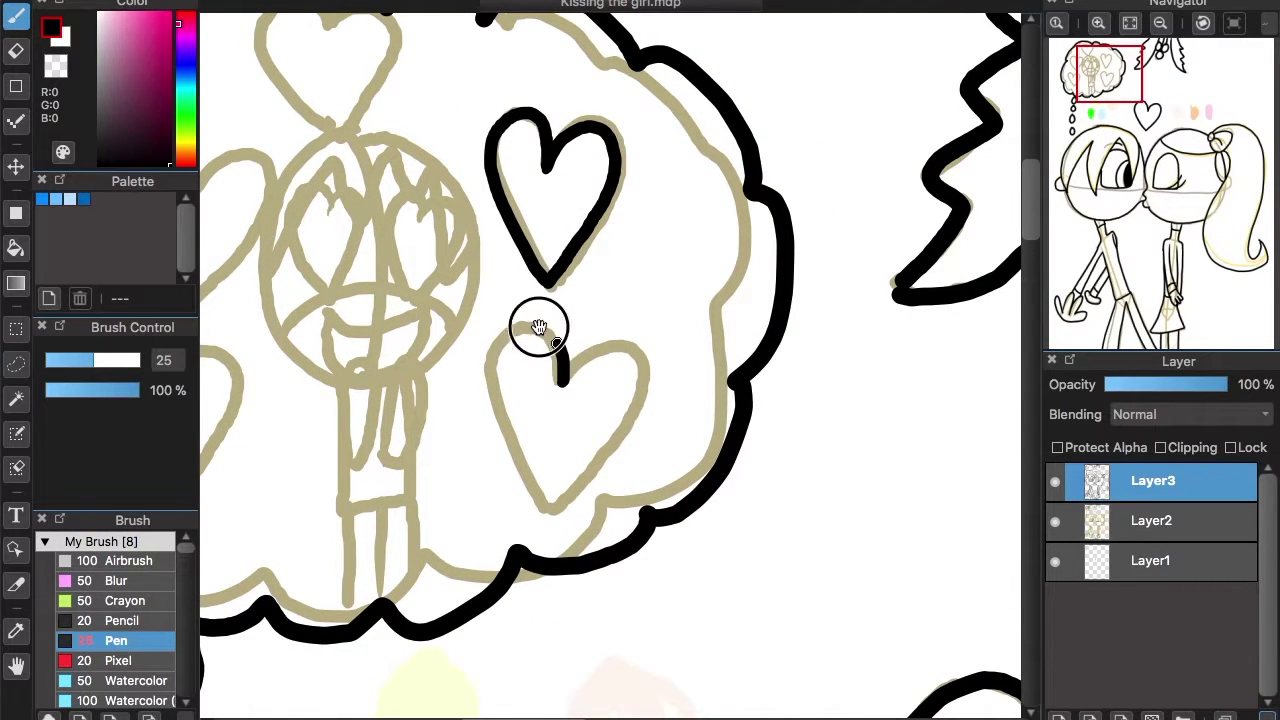
mouse_move(557, 343)
mouse_down()
mouse_move(491, 365)
mouse_move(542, 506)
mouse_up()
mouse_move(593, 358)
mouse_down()
mouse_move(638, 396)
mouse_move(543, 500)
mouse_up()
key(ctrl+z)
mouse_move(558, 380)
mouse_down()
mouse_move(635, 384)
mouse_move(550, 505)
mouse_up()
Ink the two hearts left of the small figure in the thought bubble, undoing strokes that miss the sketch.
scroll(579, 710, left, 5)
mouse_move(435, 390)
mouse_down()
mouse_move(406, 337)
mouse_move(437, 500)
mouse_up()
key(ctrl+z)
drag(436, 405, 426, 481)
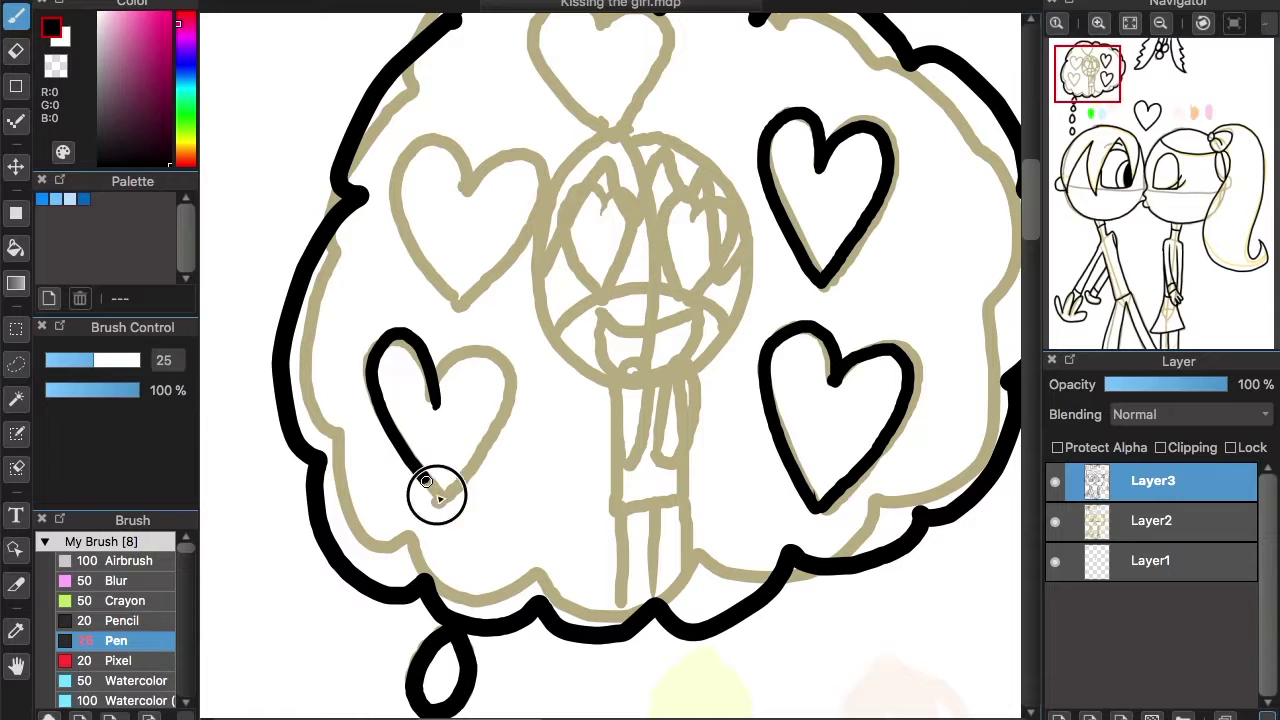
mouse_move(433, 390)
mouse_down()
mouse_move(501, 421)
mouse_move(449, 503)
mouse_up()
drag(461, 188, 463, 294)
key(ctrl+z)
mouse_move(466, 194)
mouse_down()
mouse_move(396, 182)
mouse_move(455, 297)
mouse_move(443, 138)
mouse_move(396, 182)
mouse_move(445, 296)
mouse_move(457, 140)
mouse_move(404, 160)
mouse_move(409, 242)
mouse_move(462, 299)
mouse_move(466, 197)
mouse_move(503, 160)
mouse_move(518, 246)
mouse_move(459, 306)
mouse_move(465, 195)
mouse_move(453, 154)
mouse_move(404, 212)
mouse_move(456, 300)
mouse_up()
key(ctrl+z)
key(ctrl+z)
key(ctrl+z)
key(ctrl+z)
Ink the heart above the small figure's head in the thought bubble, redoing the first stroke.
scroll(893, 160, up, 3)
drag(608, 111, 608, 206)
key(ctrl+z)
mouse_move(603, 106)
mouse_down()
mouse_move(543, 158)
mouse_move(656, 103)
mouse_move(645, 193)
mouse_move(596, 239)
mouse_move(547, 346)
mouse_move(574, 459)
mouse_move(612, 475)
mouse_up()
Ink the small figure's round head outline, arms, torso and legs inside the thought bubble.
mouse_move(620, 233)
mouse_down()
mouse_move(690, 243)
mouse_move(750, 316)
mouse_move(753, 402)
mouse_move(732, 448)
mouse_up()
mouse_move(626, 551)
mouse_down()
mouse_move(646, 521)
mouse_move(672, 551)
mouse_move(697, 498)
mouse_move(671, 551)
mouse_up()
key(super+z)
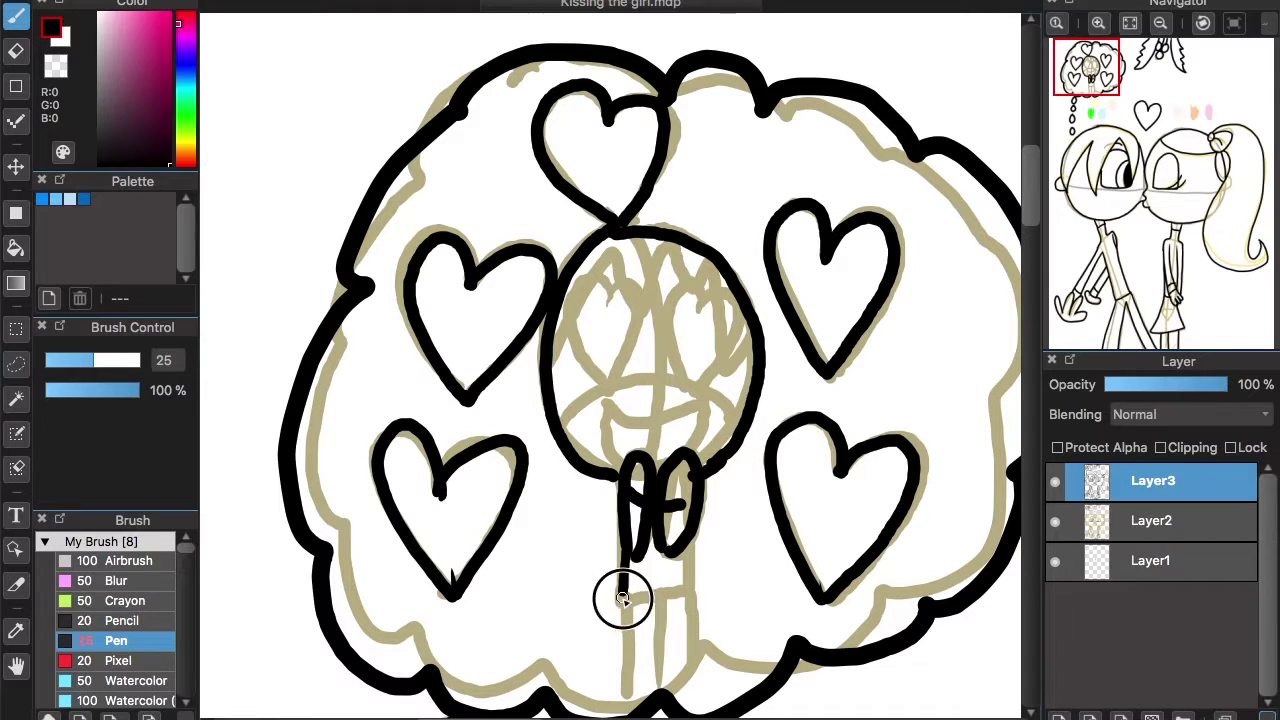
mouse_move(622, 598)
mouse_down()
mouse_move(689, 591)
mouse_move(688, 558)
mouse_up()
drag(630, 602, 624, 716)
drag(688, 582, 688, 708)
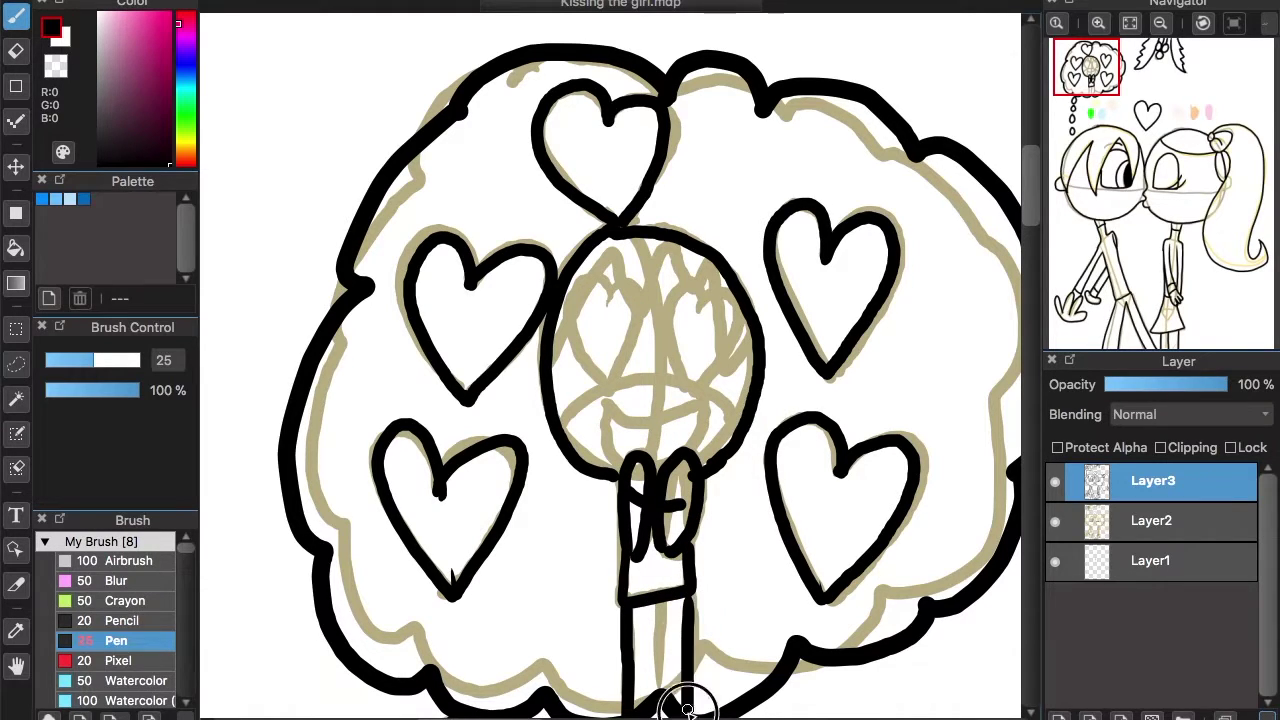
drag(660, 602, 662, 688)
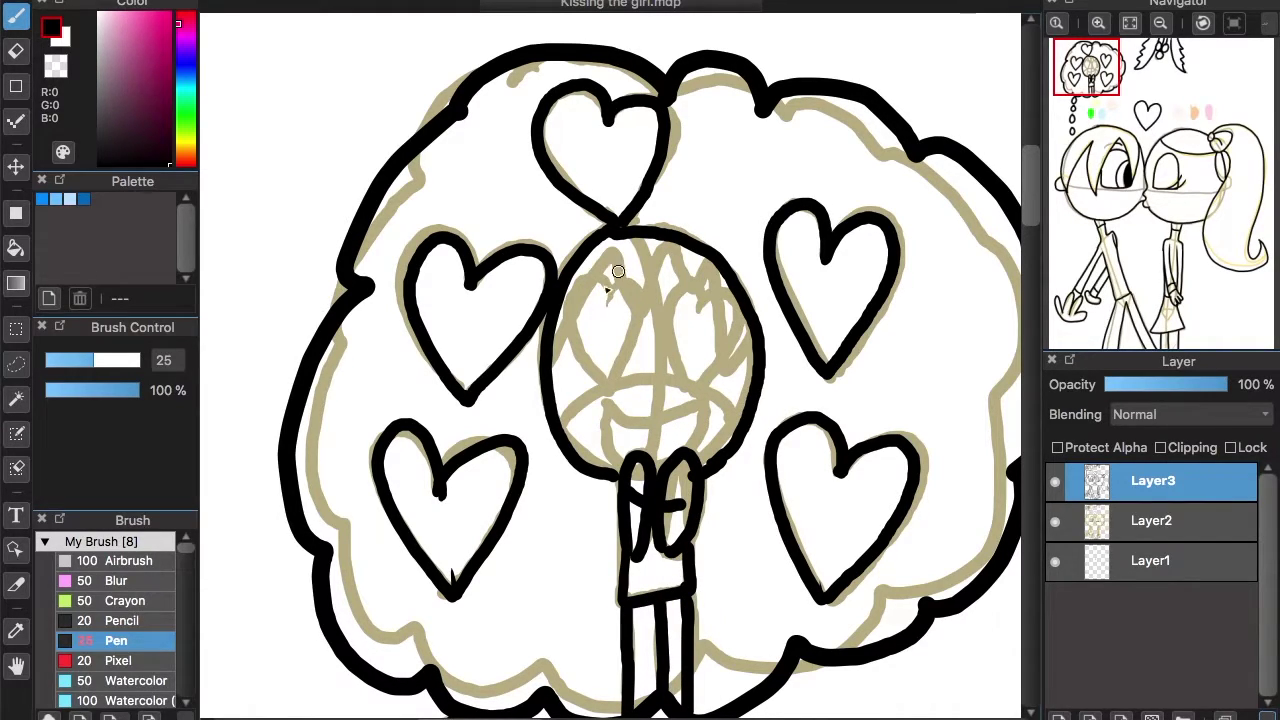
Ink heart-shaped eyes and an open smiling mouth on the small figure's face.
mouse_move(552, 352)
mouse_down()
mouse_move(613, 252)
mouse_move(622, 323)
mouse_move(660, 250)
mouse_move(674, 314)
mouse_move(699, 275)
mouse_move(745, 372)
mouse_up()
key(ctrl+z)
mouse_move(605, 282)
mouse_down()
mouse_move(608, 372)
mouse_move(614, 302)
mouse_up()
mouse_move(697, 297)
mouse_down()
mouse_move(675, 322)
mouse_move(733, 310)
mouse_move(703, 386)
mouse_up()
mouse_move(606, 404)
mouse_down()
mouse_move(657, 426)
mouse_move(696, 408)
mouse_up()
mouse_move(611, 412)
mouse_down()
mouse_move(636, 465)
mouse_move(690, 412)
mouse_up()
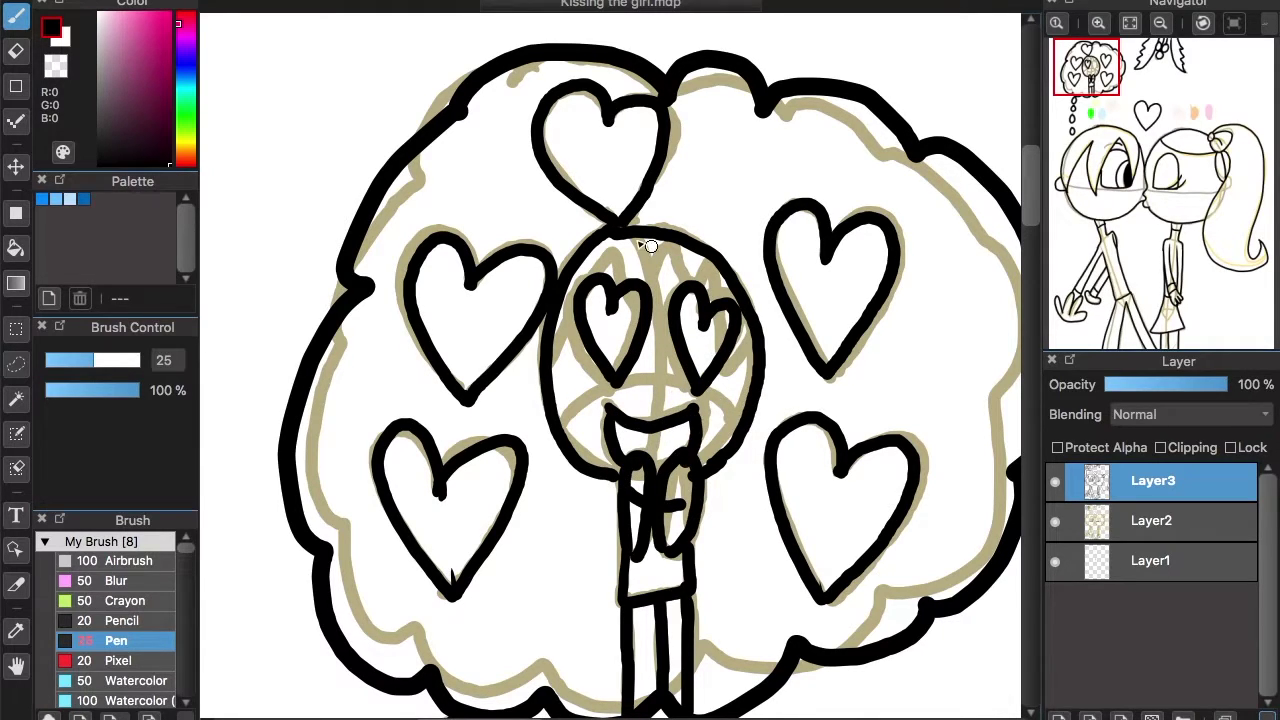
Ink the small figure's spiky bangs and the hair strand beside its face.
mouse_move(612, 252)
mouse_down()
mouse_move(652, 252)
mouse_move(621, 284)
mouse_up()
key(super+z)
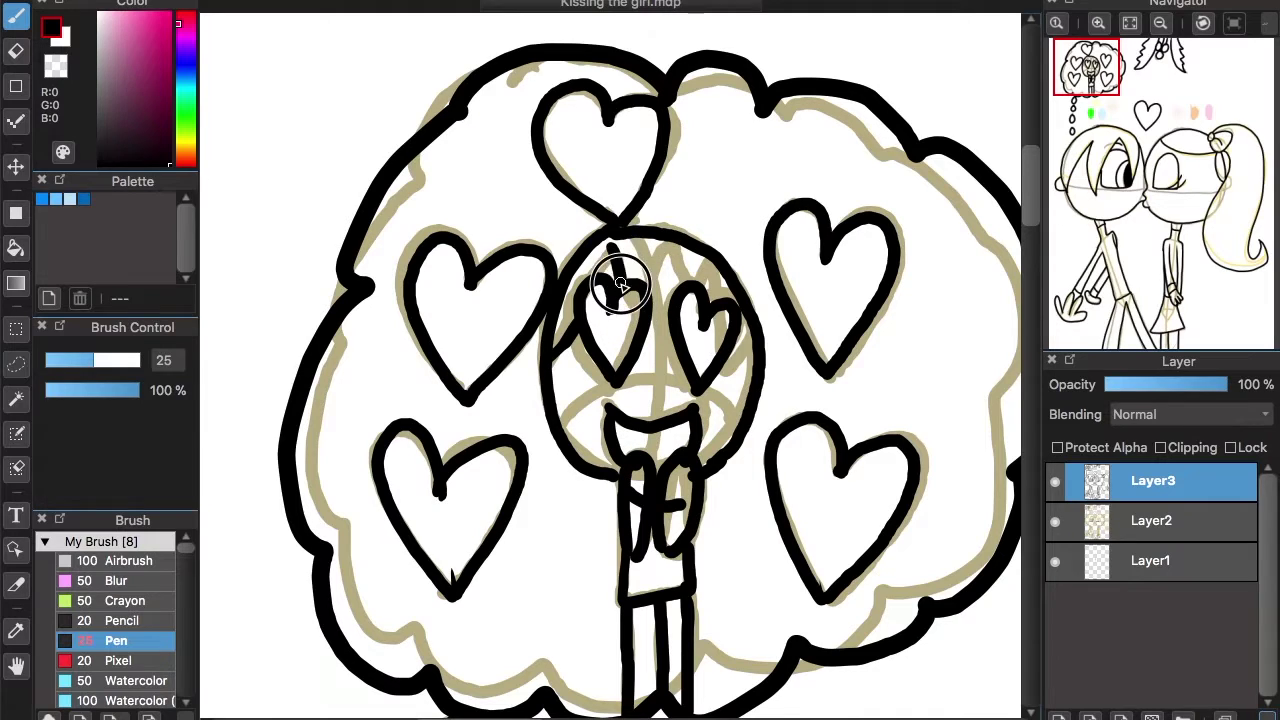
mouse_move(628, 252)
mouse_down()
mouse_move(657, 328)
mouse_move(680, 261)
mouse_move(693, 292)
mouse_up()
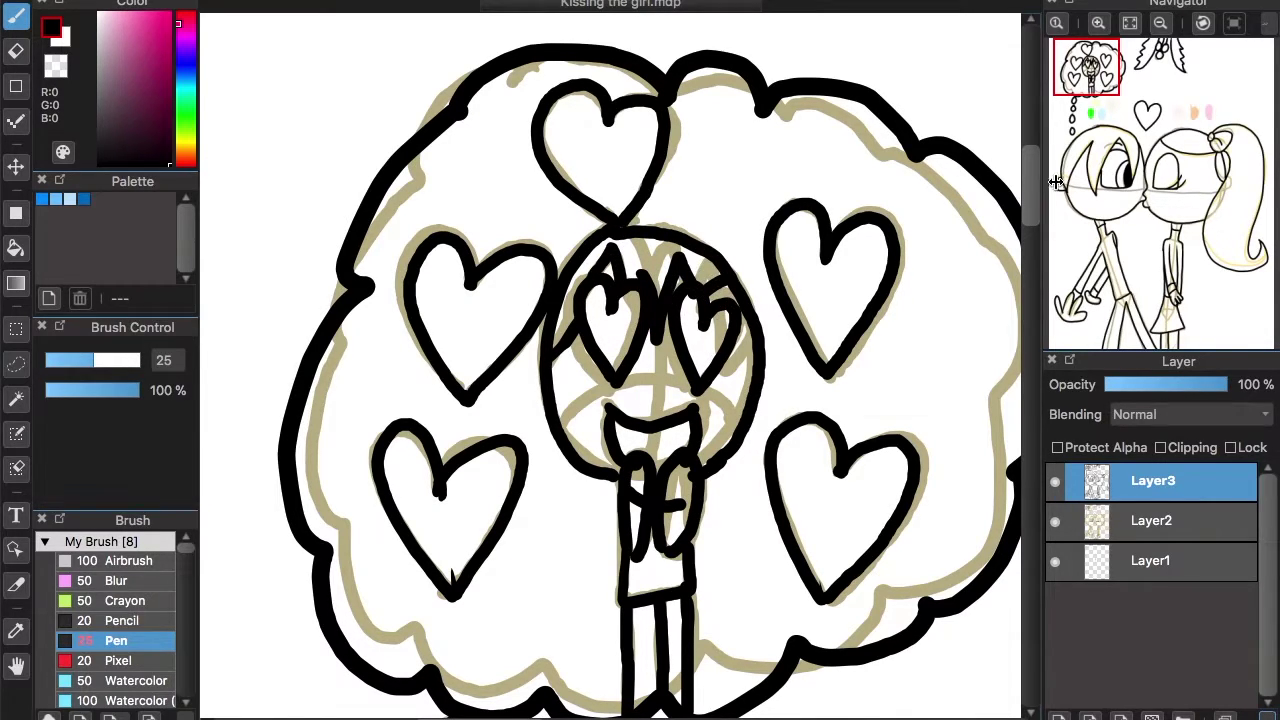
mouse_move(734, 338)
mouse_down()
mouse_move(736, 413)
mouse_move(762, 360)
mouse_up()
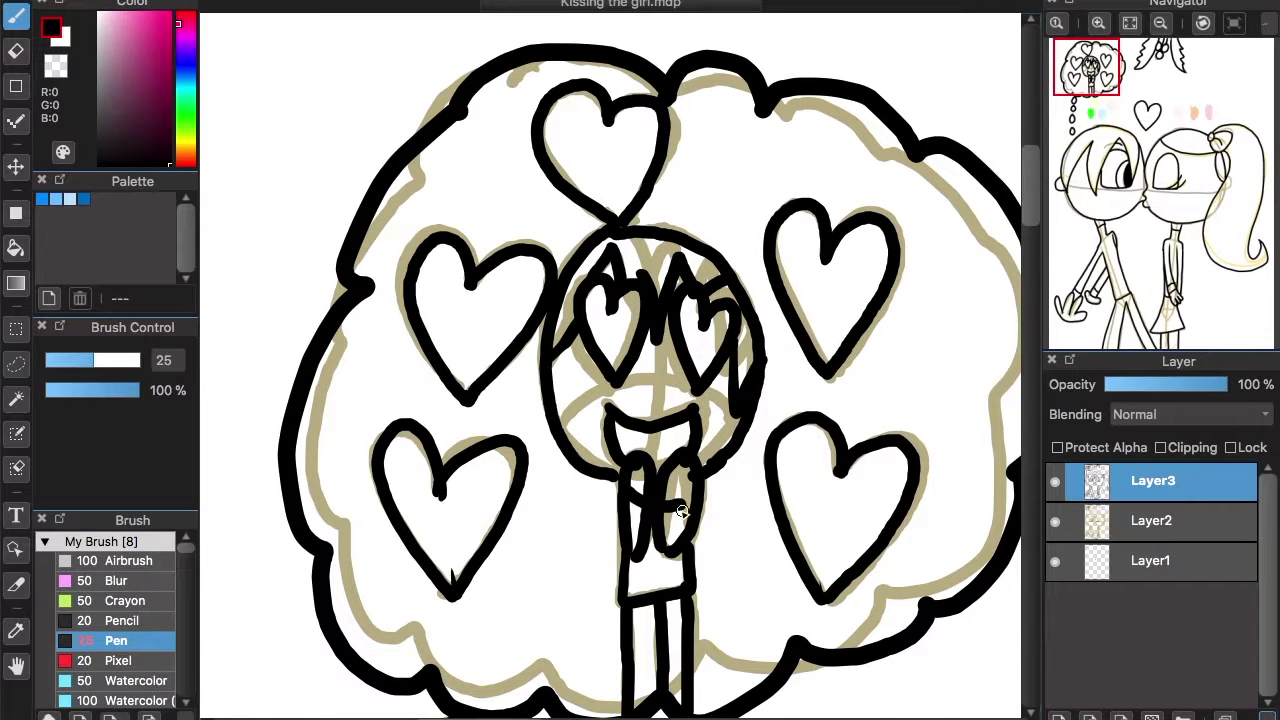
Delete the sketch layer Layer2, keeping the line art on Layer3.
click(1160, 24)
click(1160, 24)
click(1160, 24)
click(1160, 24)
click(1160, 24)
drag(1138, 150, 1163, 206)
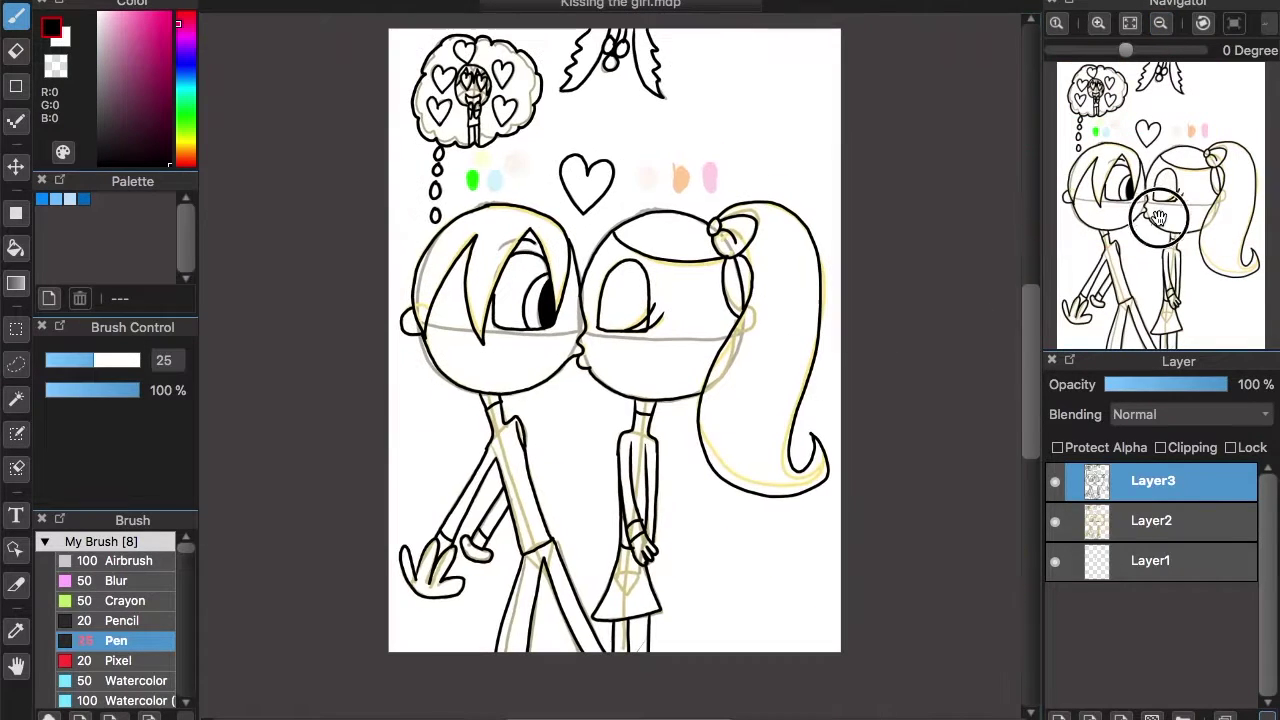
click(1178, 524)
click(1225, 716)
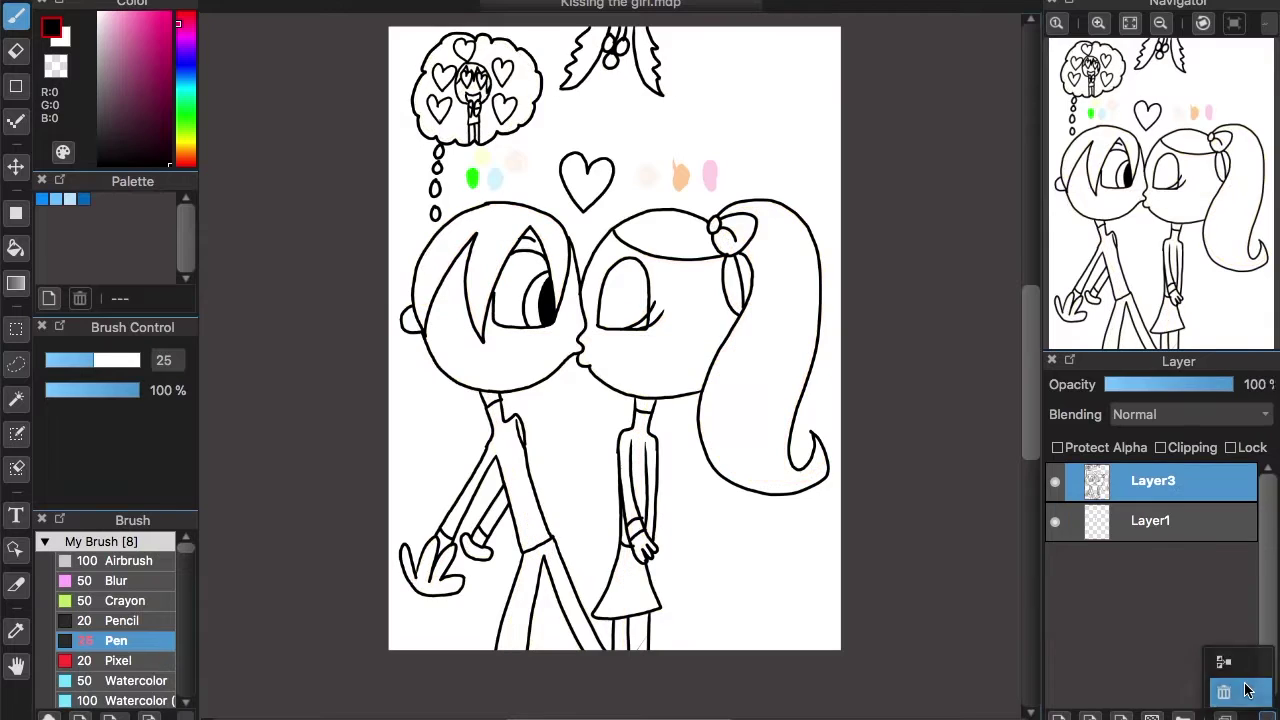
Paint the whole canvas of Layer1 grey (RGB 149, 149, 149) with the pen at size 1000.
click(1160, 22)
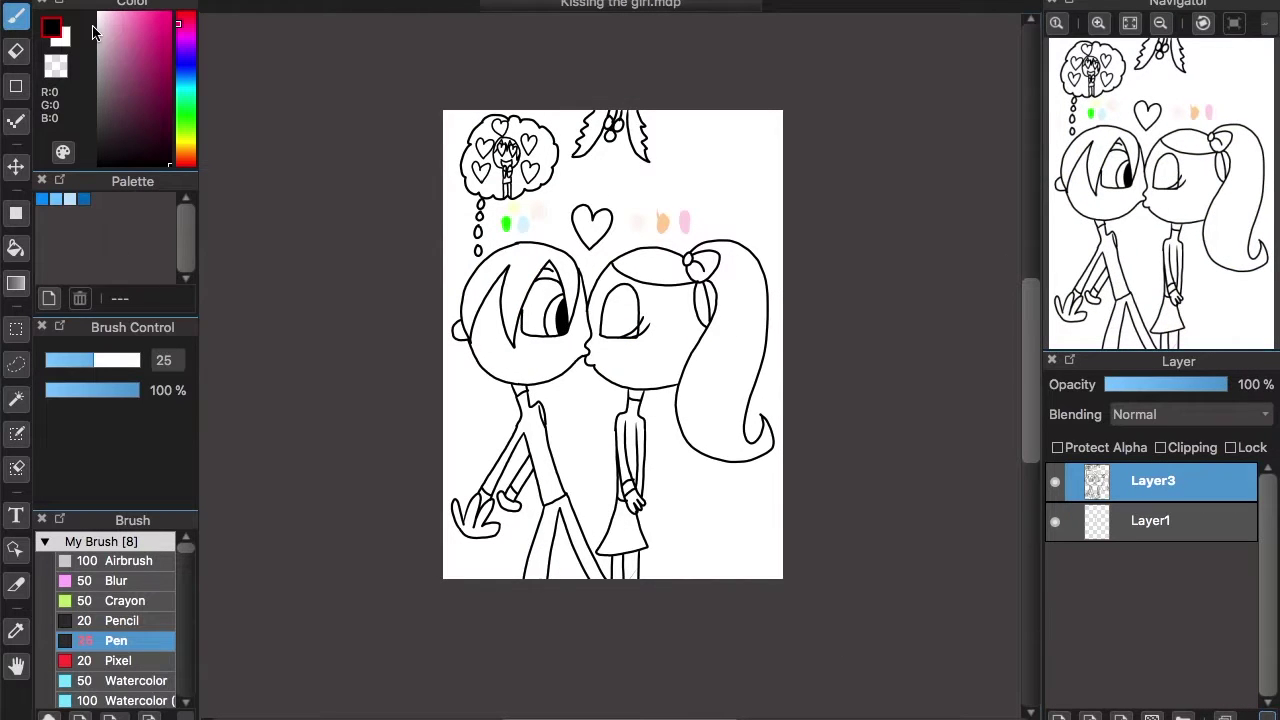
drag(100, 30, 98, 76)
drag(106, 362, 337, 400)
mouse_move(446, 120)
mouse_down()
mouse_move(744, 118)
mouse_move(780, 595)
mouse_move(417, 560)
mouse_move(449, 106)
mouse_move(749, 94)
mouse_move(740, 599)
mouse_move(737, 517)
mouse_move(663, 534)
mouse_move(689, 591)
mouse_move(573, 446)
mouse_move(538, 487)
mouse_up()
key(super+z)
click(1106, 533)
mouse_move(499, 127)
mouse_down()
mouse_move(491, 366)
mouse_move(461, 543)
mouse_up()
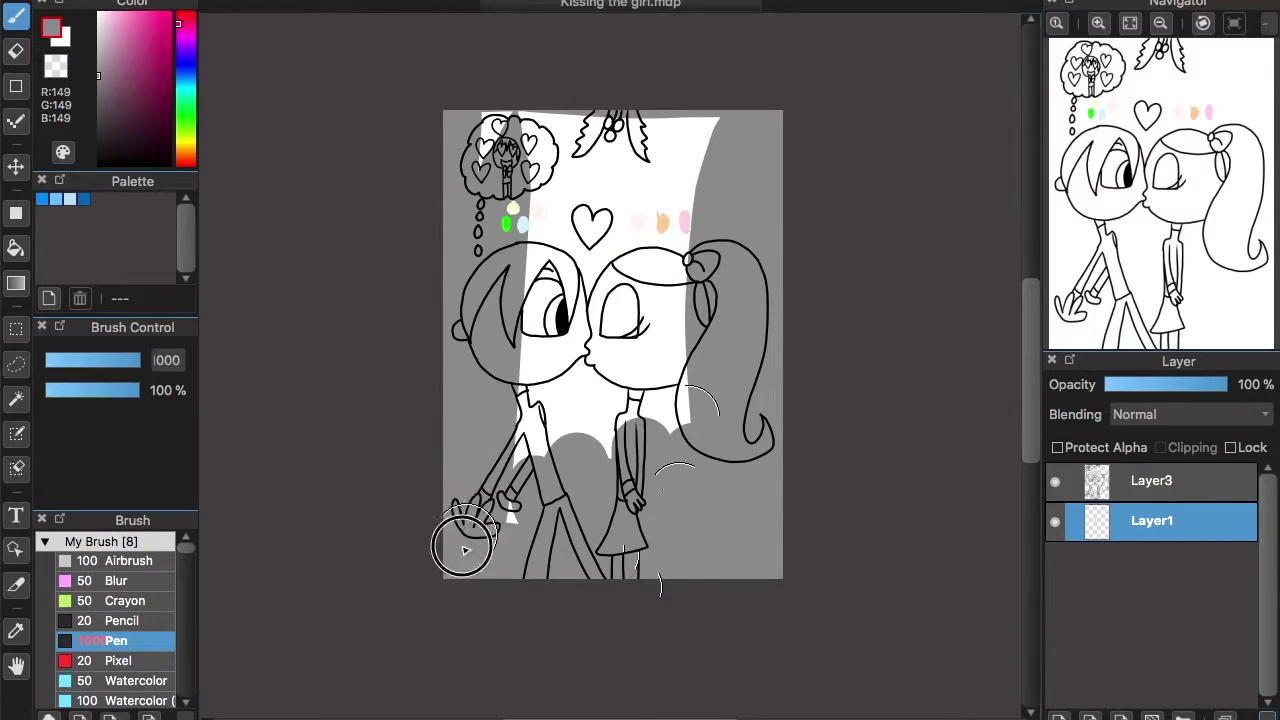
mouse_move(480, 103)
mouse_down()
mouse_move(740, 106)
mouse_move(660, 503)
mouse_move(689, 466)
mouse_move(598, 167)
mouse_move(511, 535)
mouse_up()
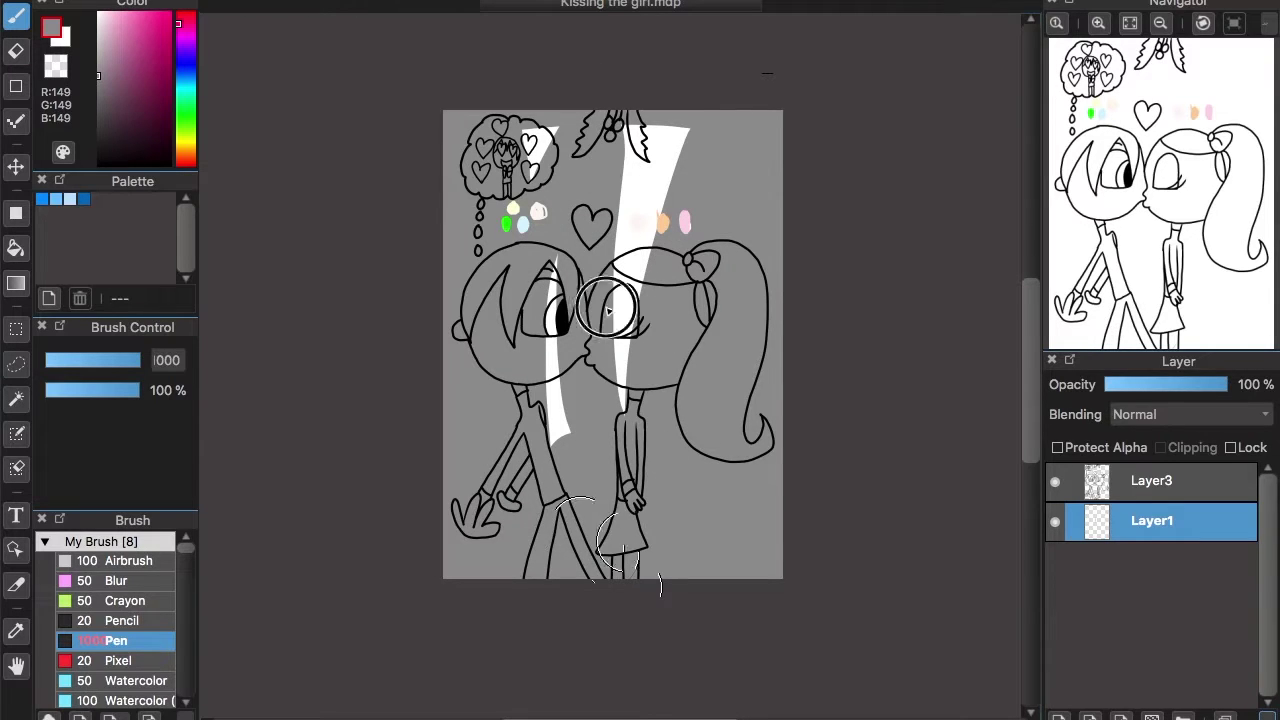
mouse_move(692, 118)
mouse_down()
mouse_move(683, 135)
mouse_move(609, 134)
mouse_move(543, 368)
mouse_move(555, 365)
mouse_move(548, 251)
mouse_up()
drag(540, 117, 535, 150)
Add a new layer above Layer3 and fill both faces, the necks and the small figure's face with the sampled pale skin colour.
click(1110, 481)
click(1062, 714)
click(1097, 22)
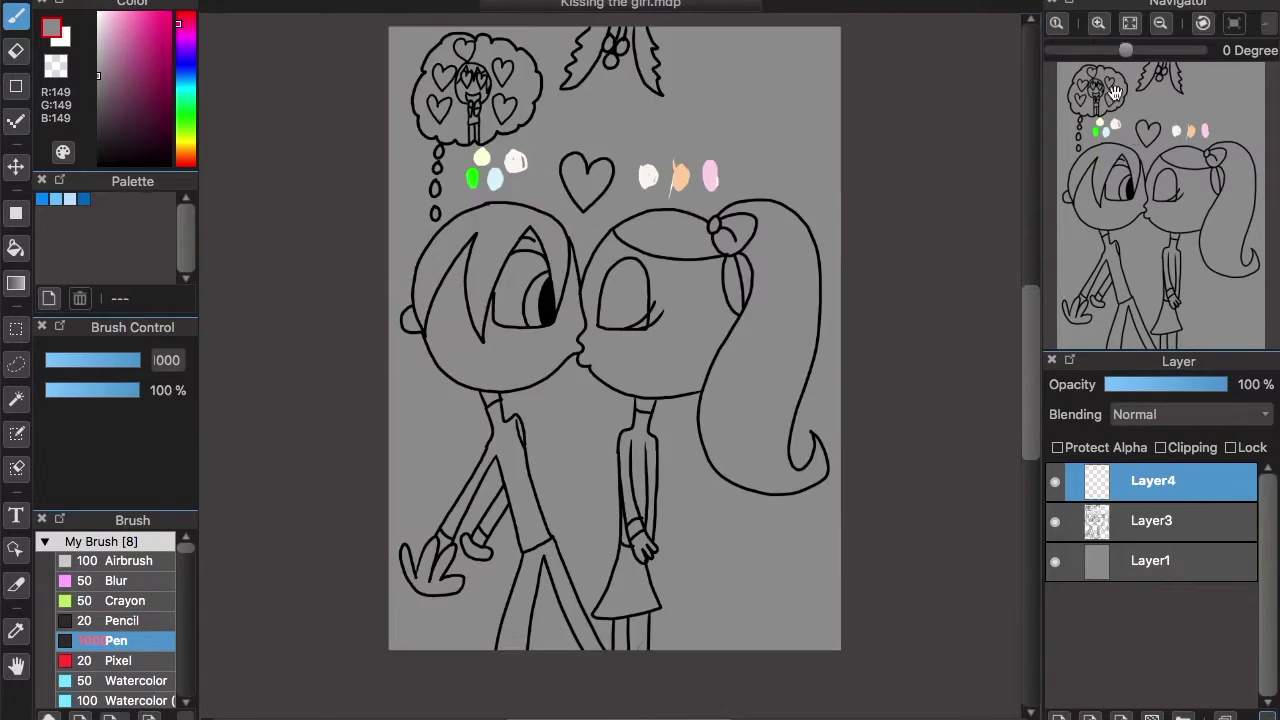
key(alt)
click(518, 166)
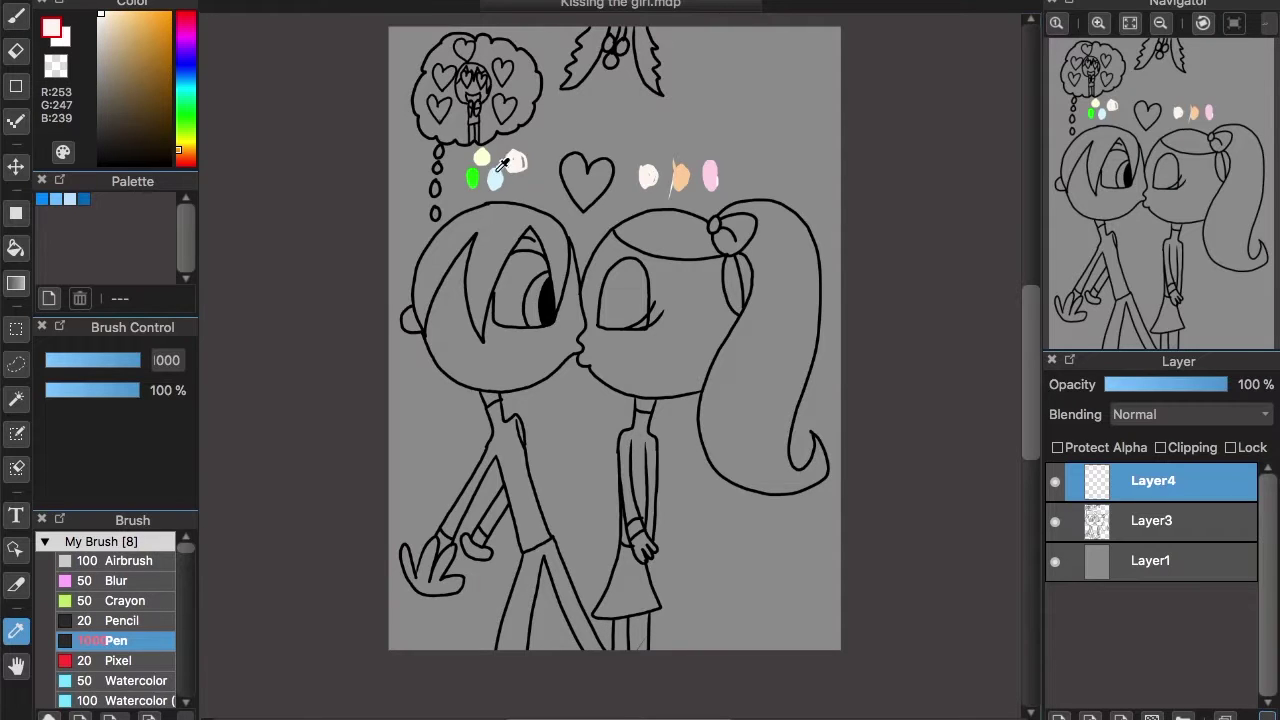
click(580, 338)
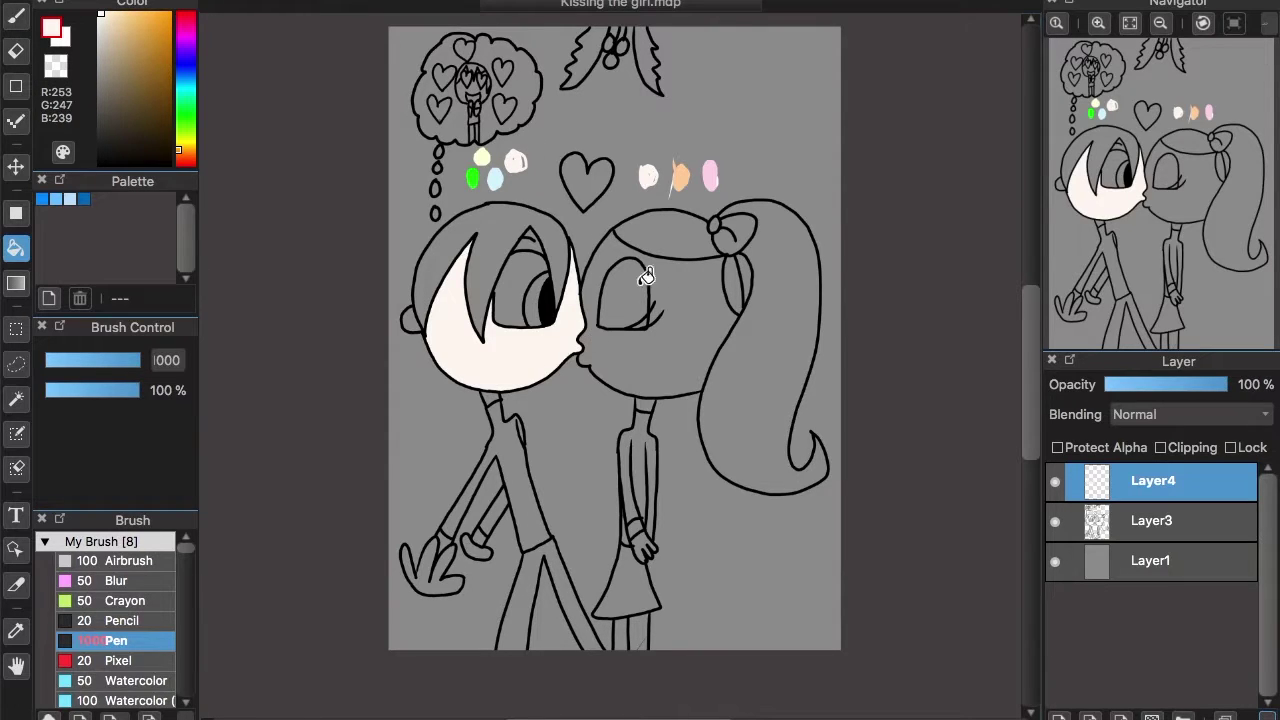
click(698, 308)
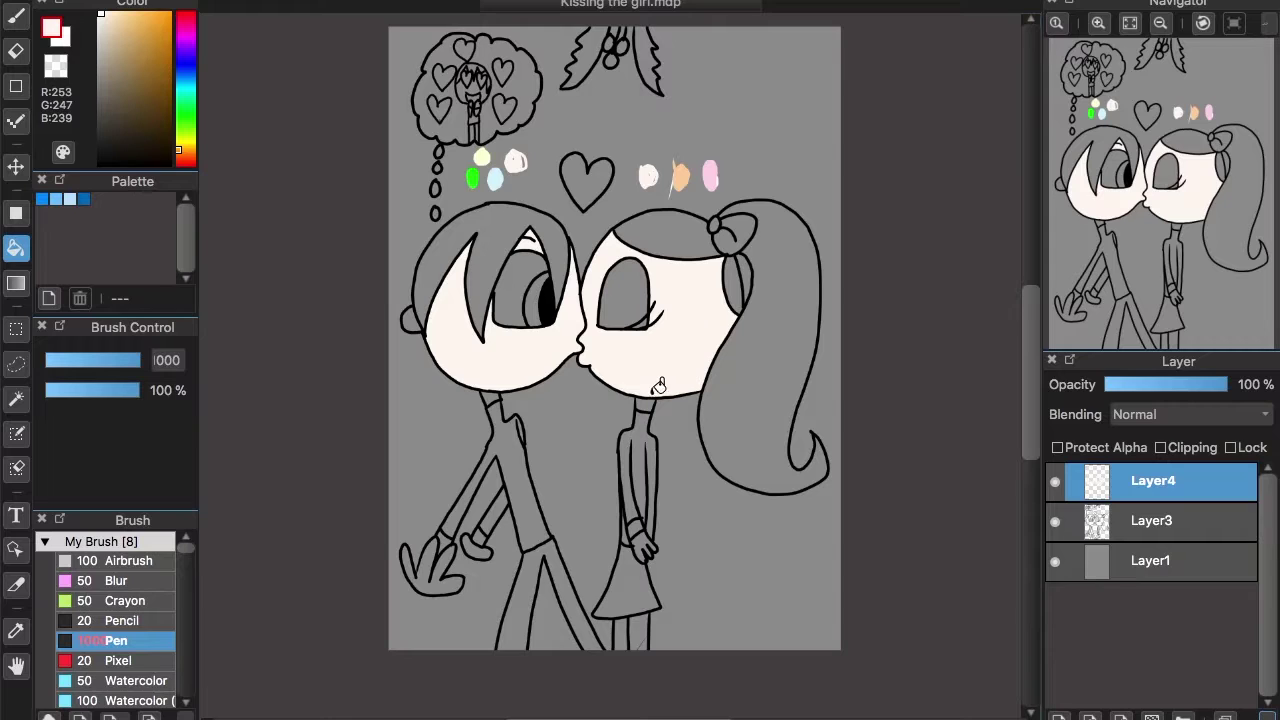
click(466, 86)
key(super+z)
click(464, 93)
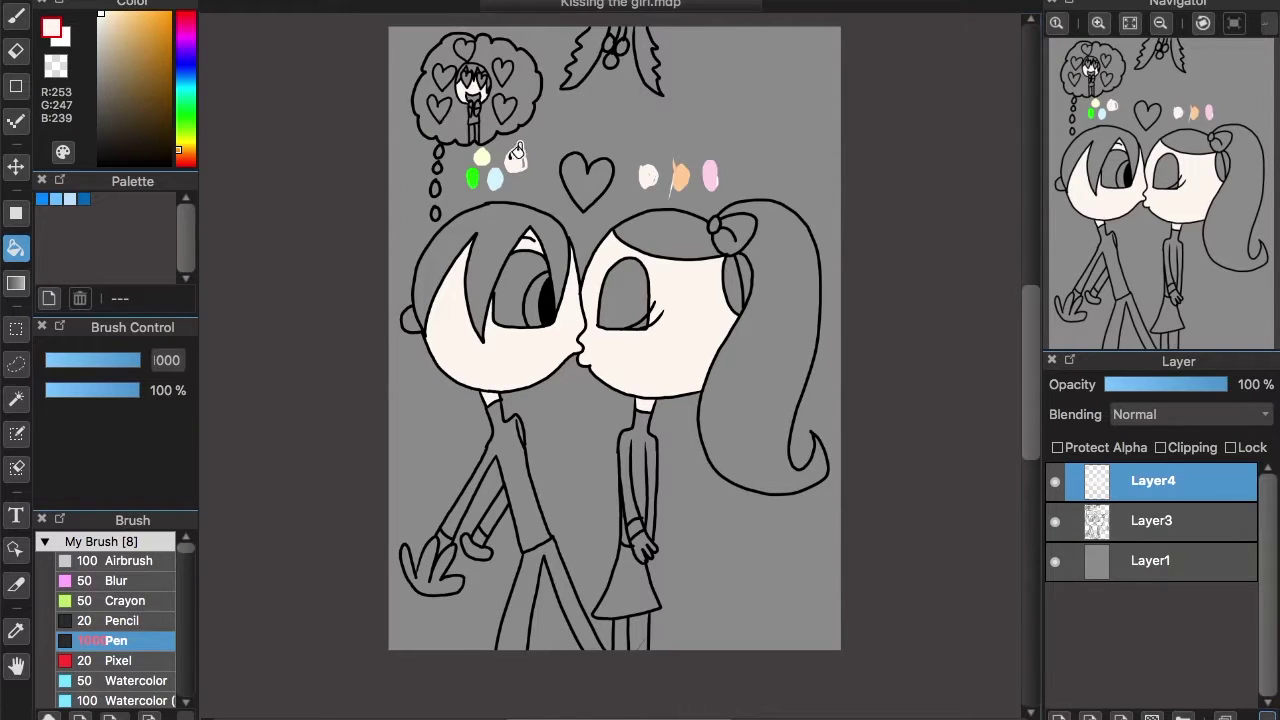
Undo the misplaced skin fill in the boy's eye and fill the eye white (RGB 255, 255, 255).
click(528, 260)
key(ctrl+z)
click(98, 11)
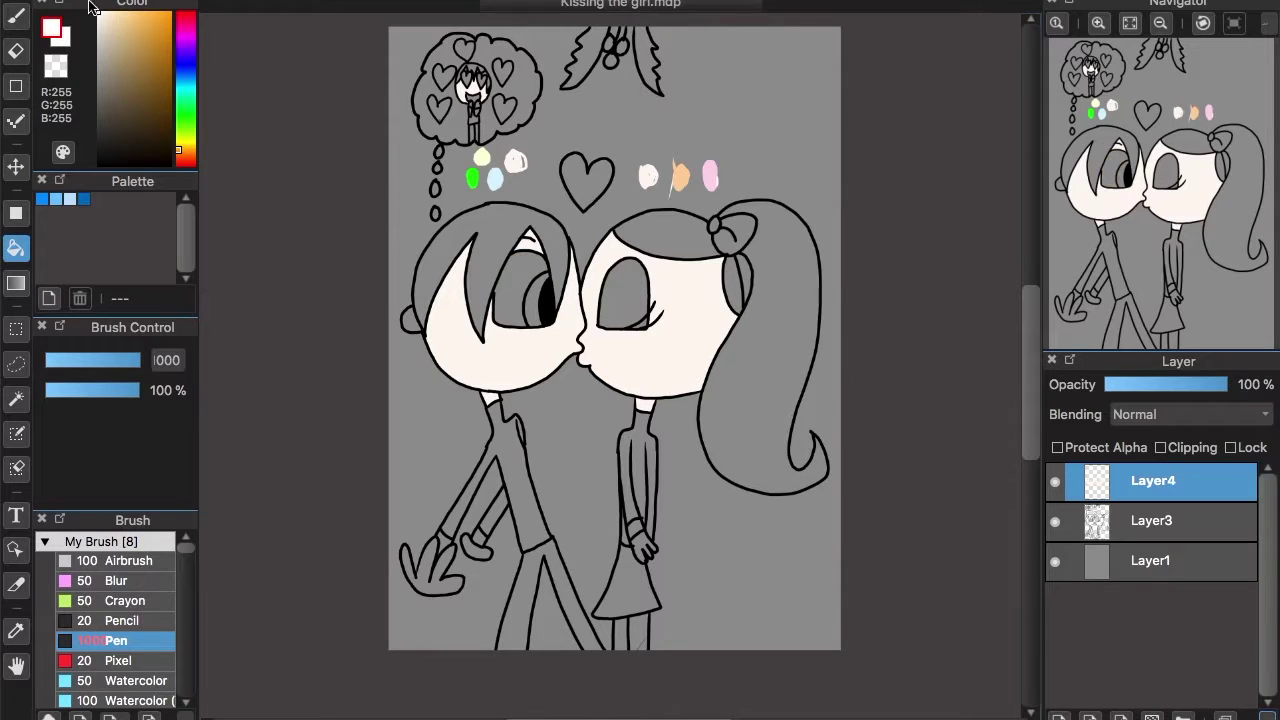
click(528, 263)
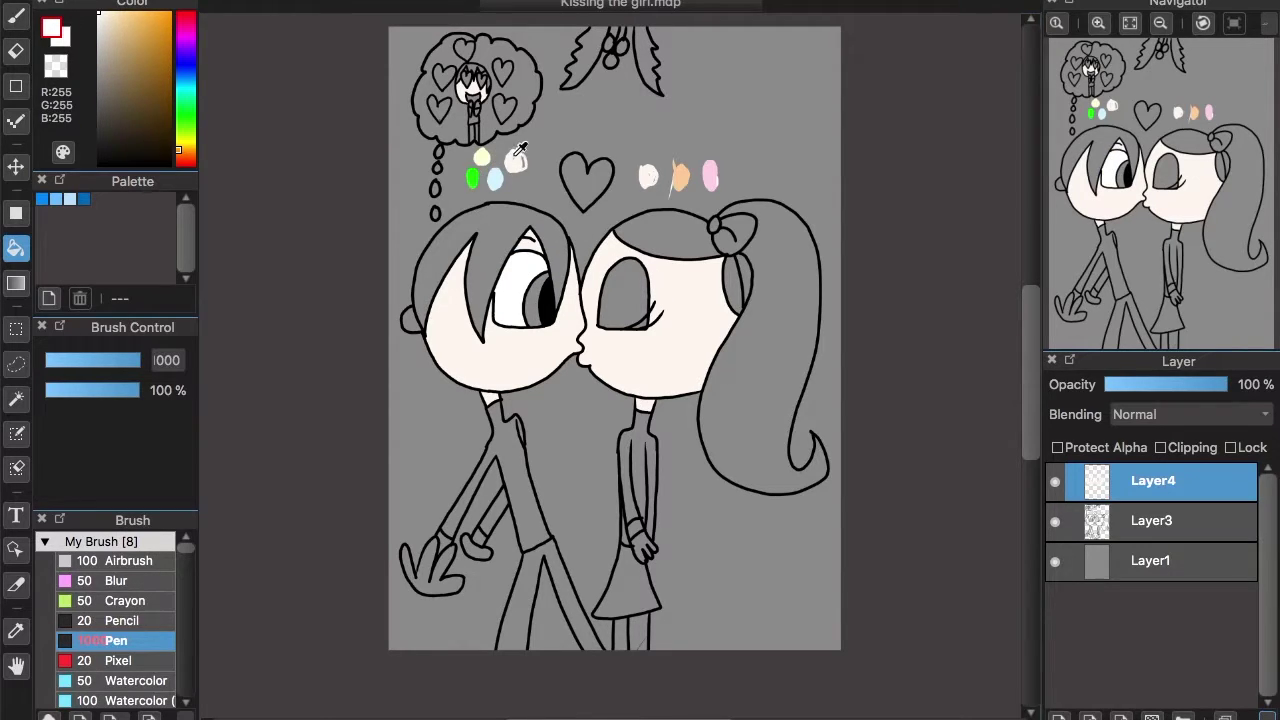
Sample the pale yellow swatch (RGB 252, 253, 219) and fill the boy's hair with it.
alt+click(484, 155)
click(510, 224)
click(1099, 23)
click(1099, 23)
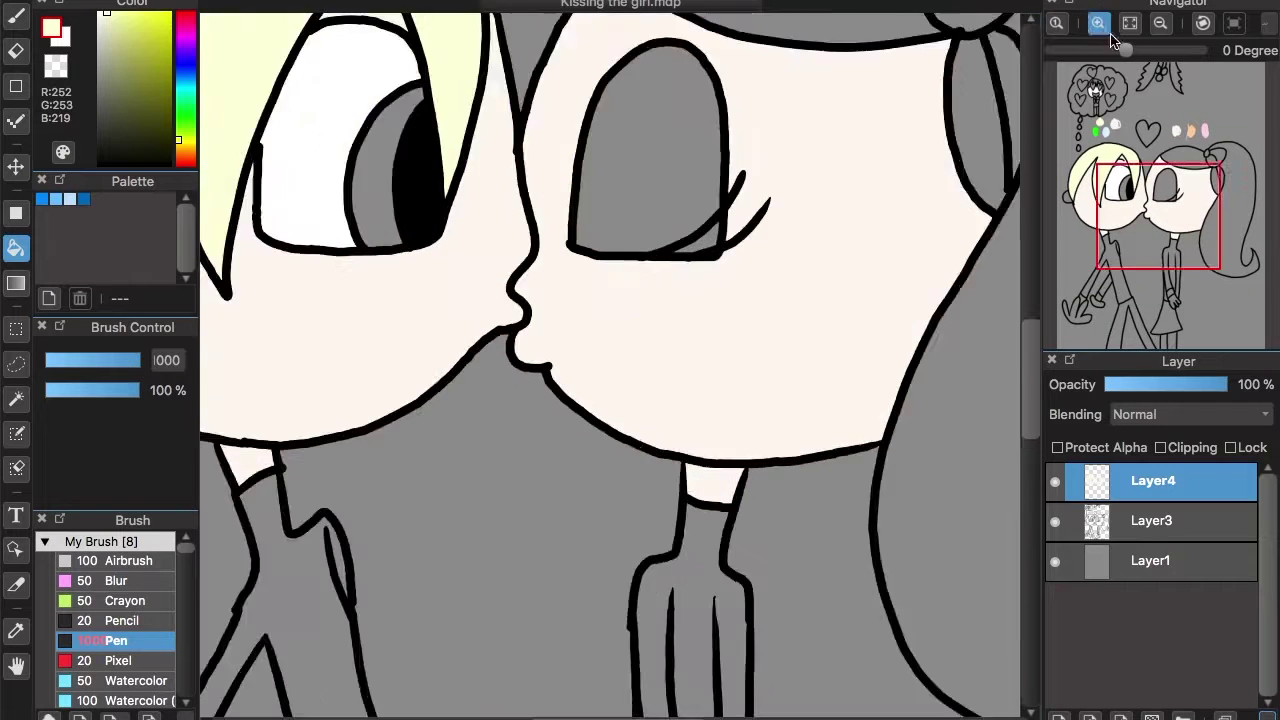
Fill the small thought-bubble figure's hair pale yellow (RGB 252, 253, 219) and sample its skin colour.
click(1099, 23)
drag(1134, 158, 1101, 97)
click(612, 241)
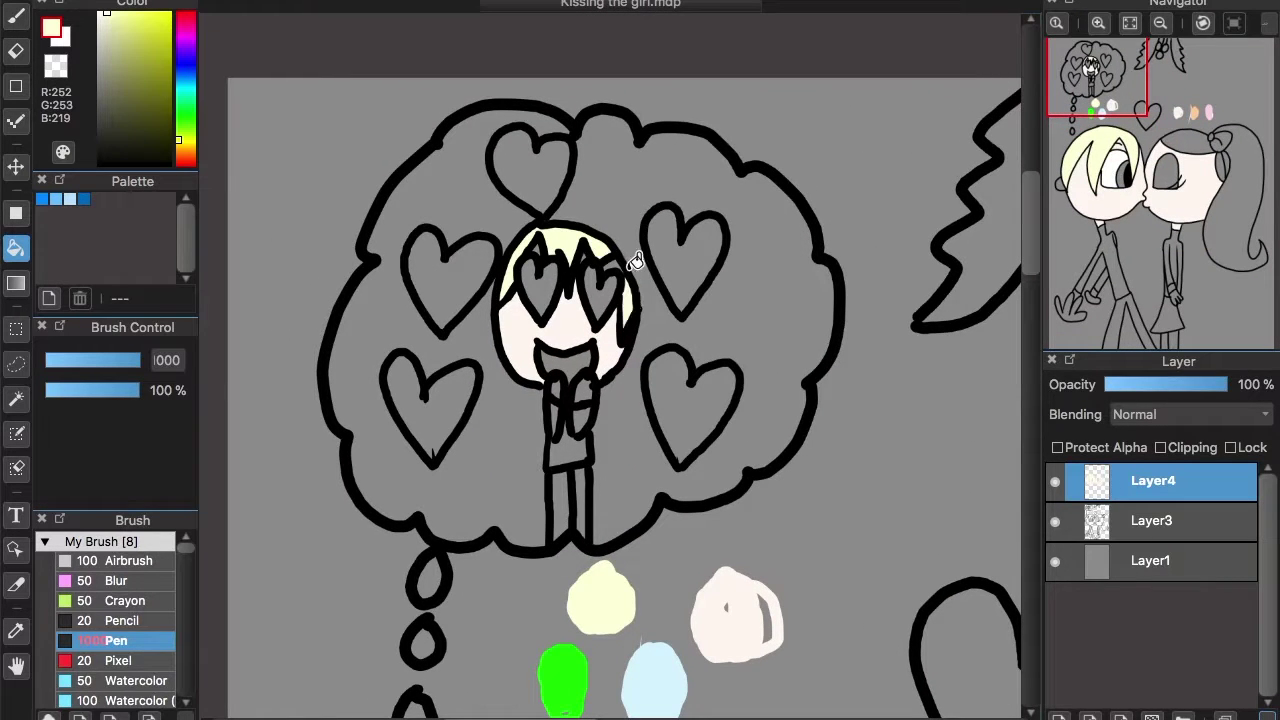
alt+click(553, 297)
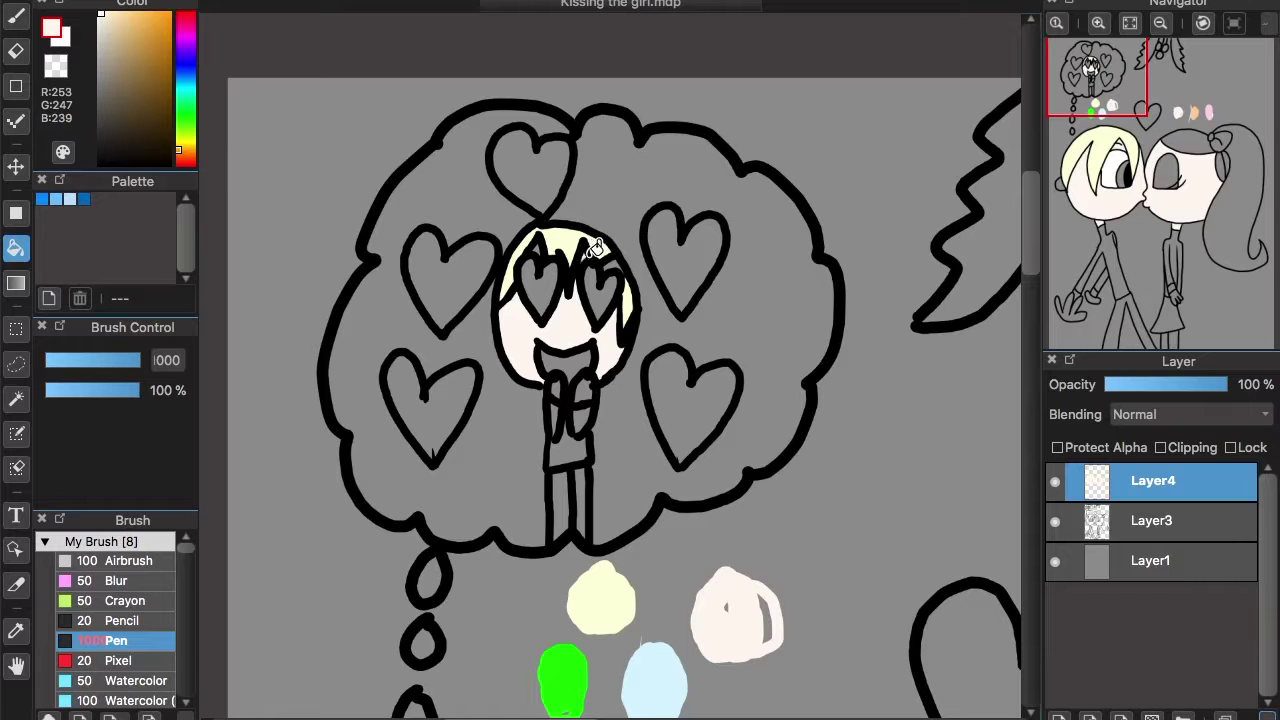
Sample the pale blue swatch and fill the iris of the boy's eye with it.
click(1162, 27)
click(1162, 27)
drag(1120, 158, 1110, 218)
click(1160, 22)
alt+click(603, 72)
click(676, 233)
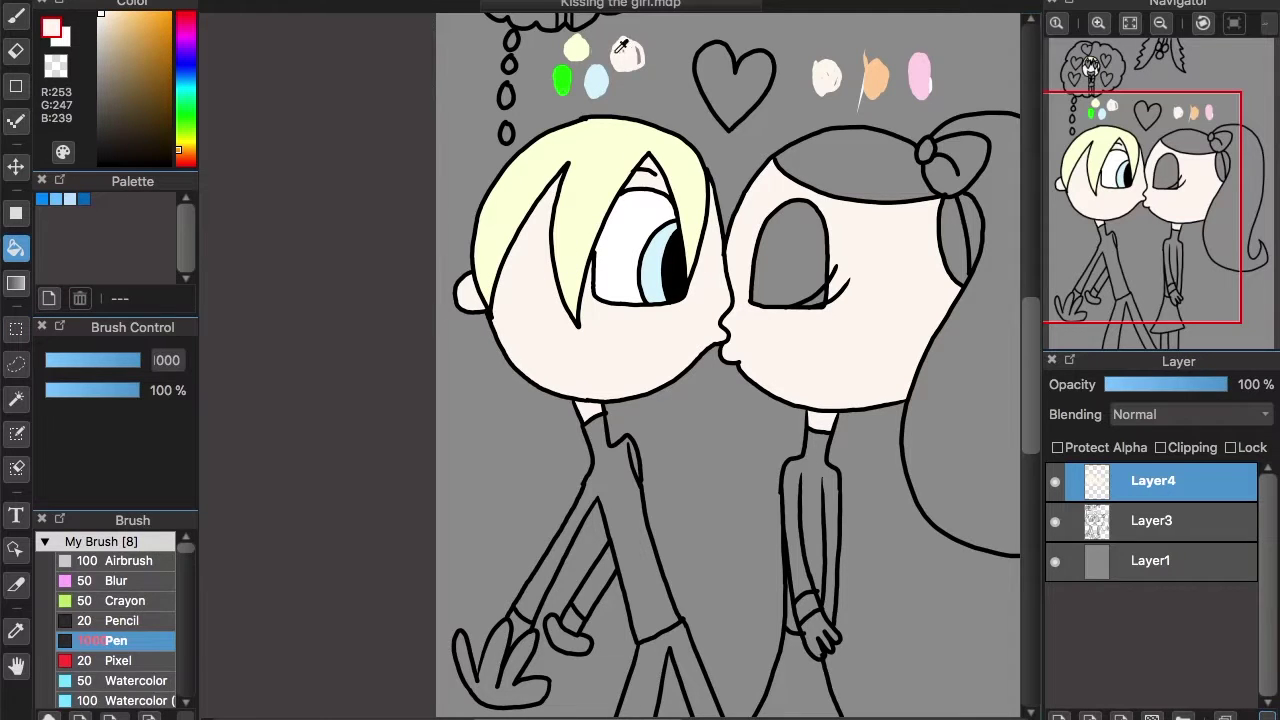
Fill the boy's shirt and front sleeve with the sampled bright green and his back sleeve with darker green (RGB 49, 137, 42).
alt+click(565, 78)
click(633, 496)
drag(1115, 194, 1117, 197)
drag(160, 29, 149, 83)
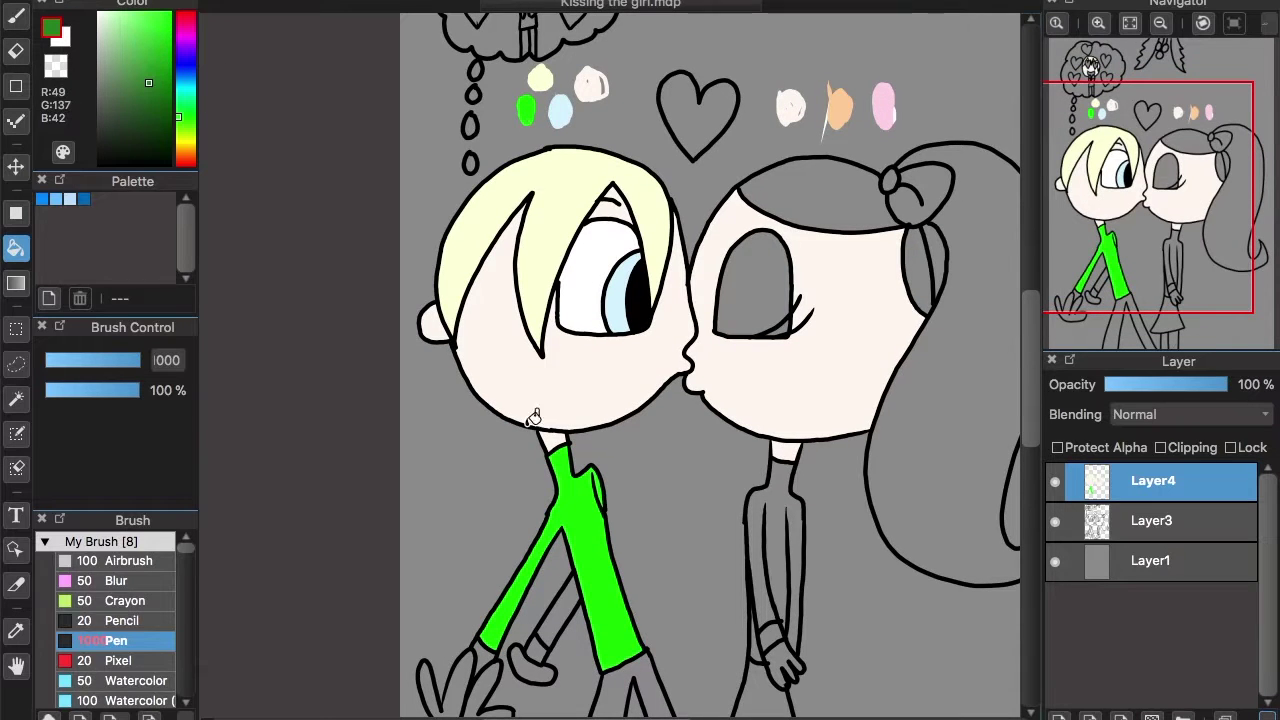
click(567, 595)
Fill the boy's front hand yellow (RGB 250, 254, 169) and his back hand a darker yellow (RGB 193, 196, 130).
scroll(565, 590, down, 3)
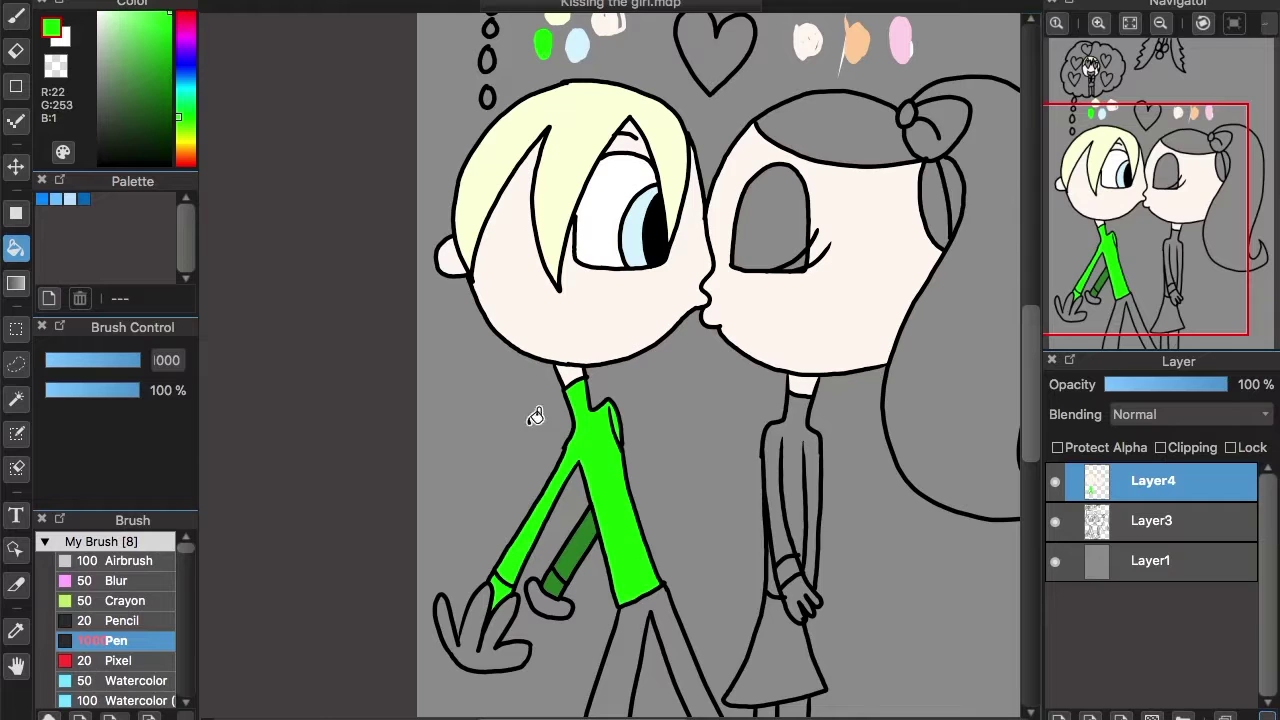
alt+click(560, 12)
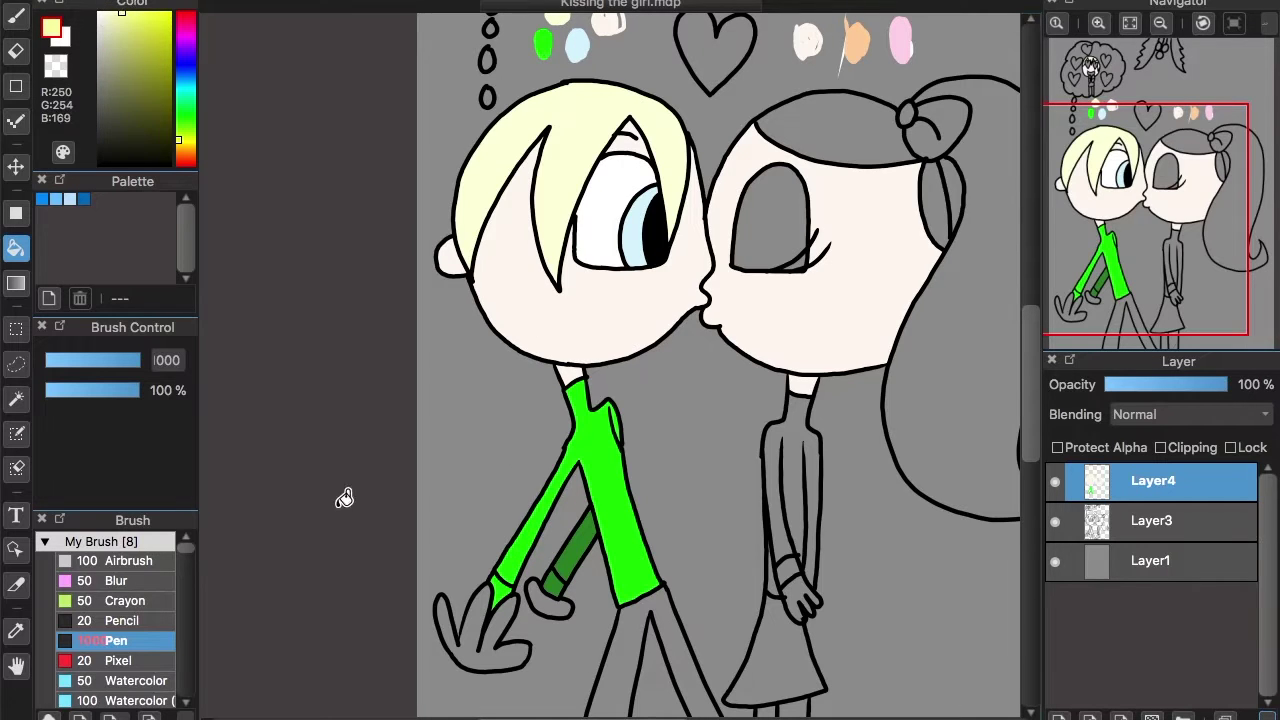
click(503, 628)
drag(122, 22, 121, 50)
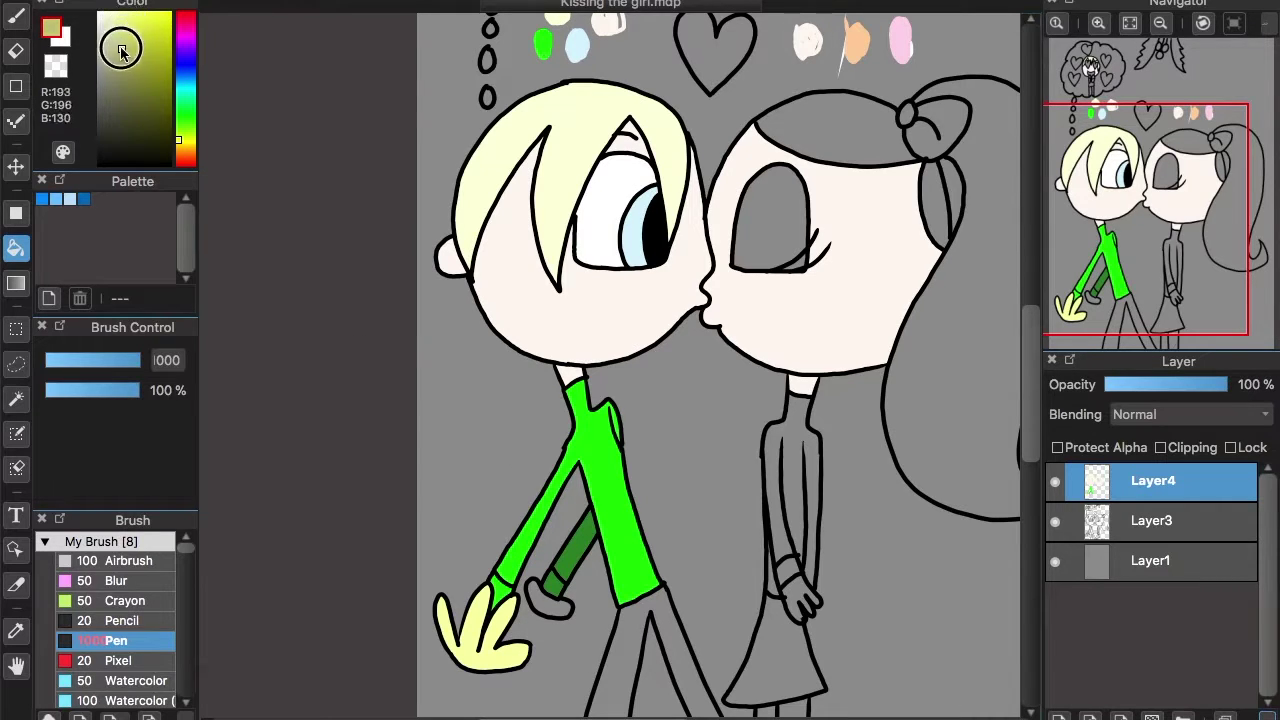
drag(1123, 215, 1126, 206)
Sample the pale blue swatch (RGB 216, 244, 253) and fill the boy's trousers with it.
alt+click(552, 81)
drag(1136, 250, 1143, 268)
click(578, 460)
Sample the orange swatch (RGB 254, 209, 159) and fill the girl's ponytail, fringe and the hair strand below the bow.
scroll(660, 300, up, 5)
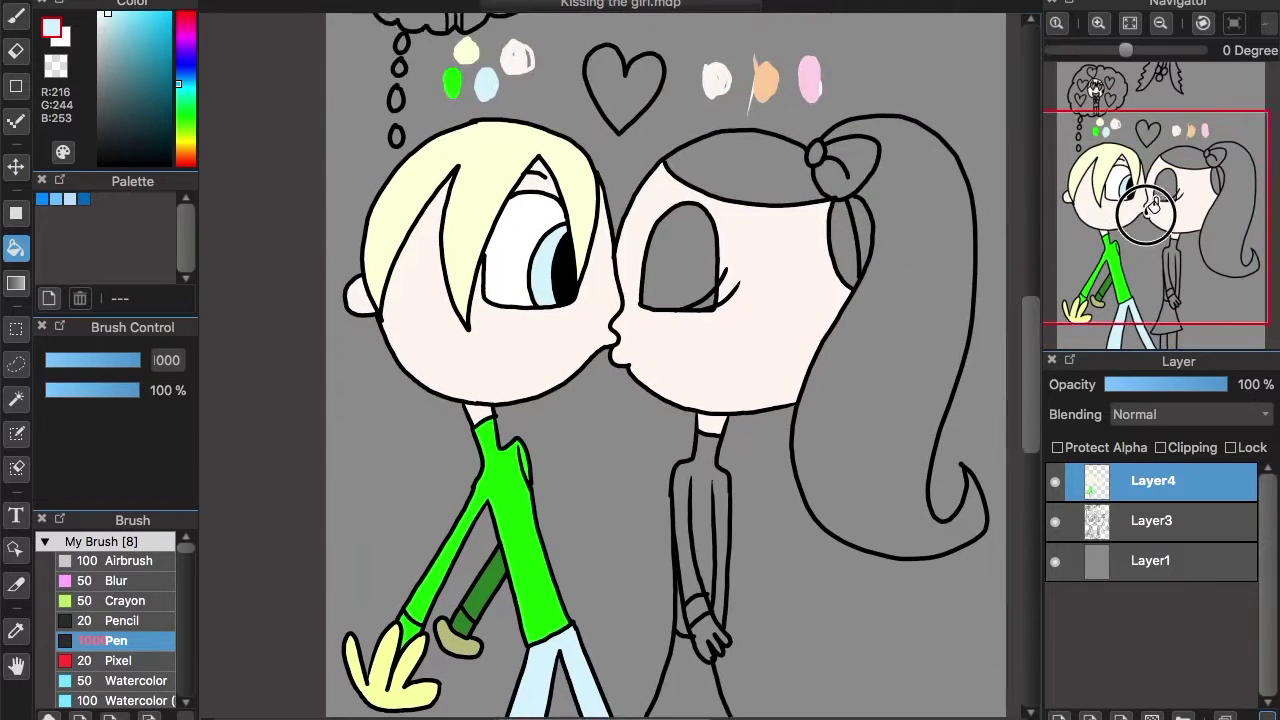
alt+click(748, 100)
click(872, 174)
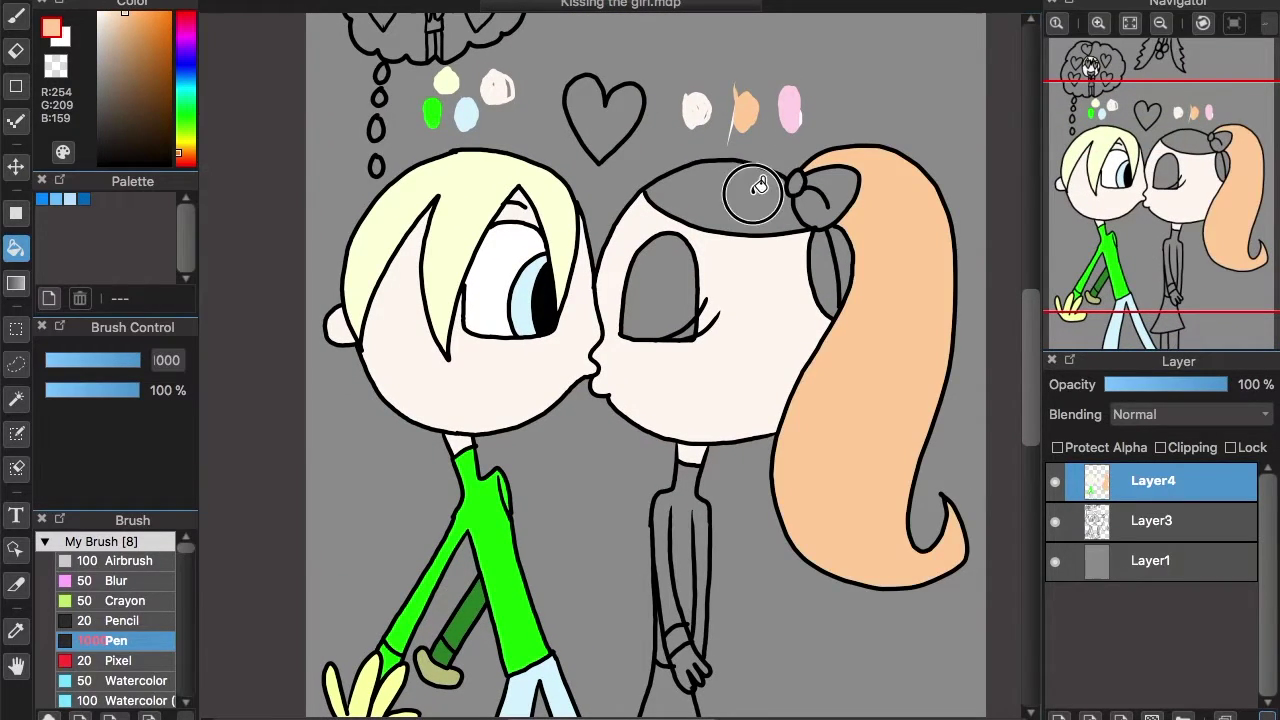
click(756, 190)
click(827, 253)
Sample the pink swatch (RGB 254, 215, 234) and fill the girl's bow, closed eyelid and sweater with it.
alt+click(791, 107)
click(837, 175)
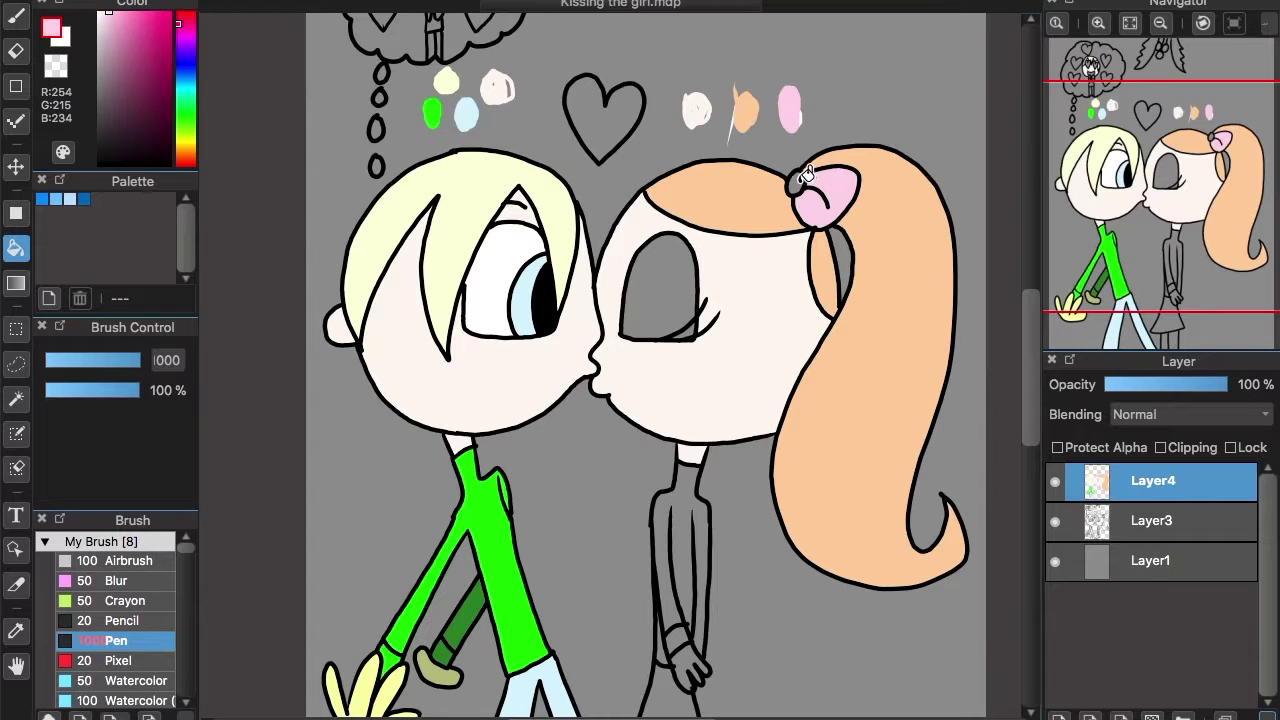
click(684, 305)
scroll(840, 260, down, 5)
scroll(840, 260, left, 4)
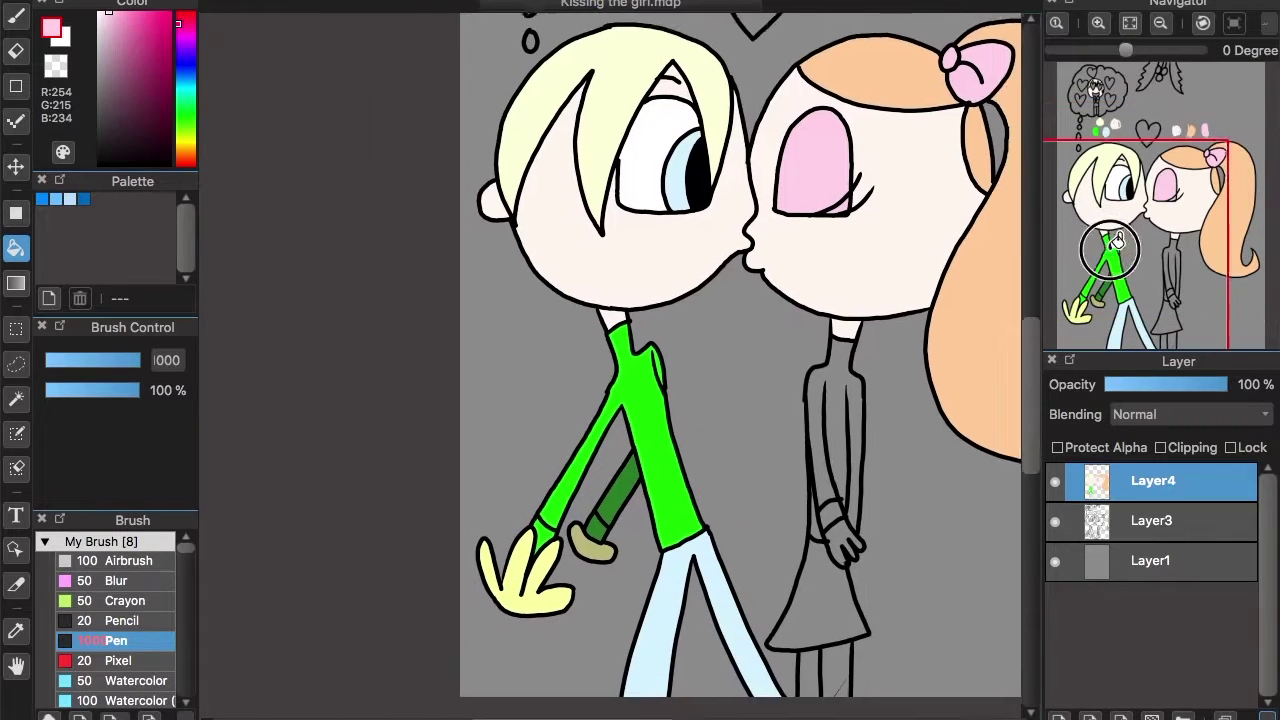
click(814, 408)
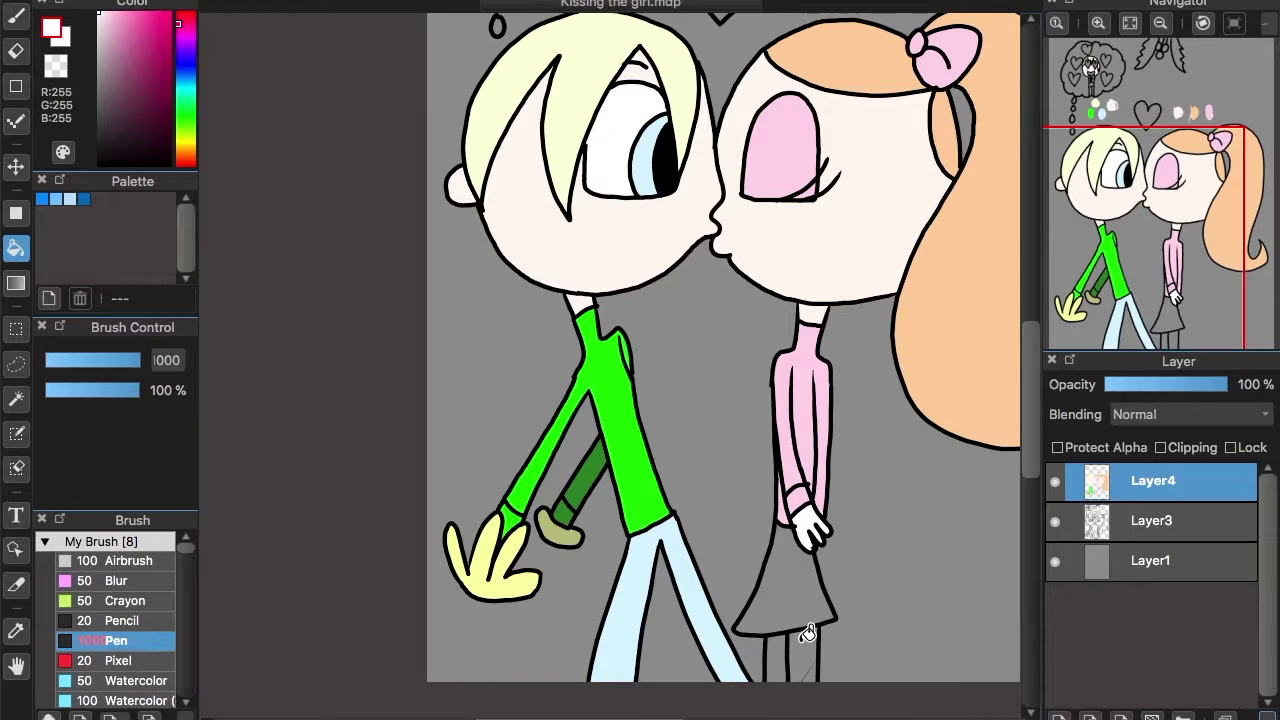
Fill the girl's legs white (RGB 255, 255, 255) and paint over the stray line on her leg with the pen at size 26.
drag(1155, 274, 1152, 340)
click(1098, 23)
click(1098, 23)
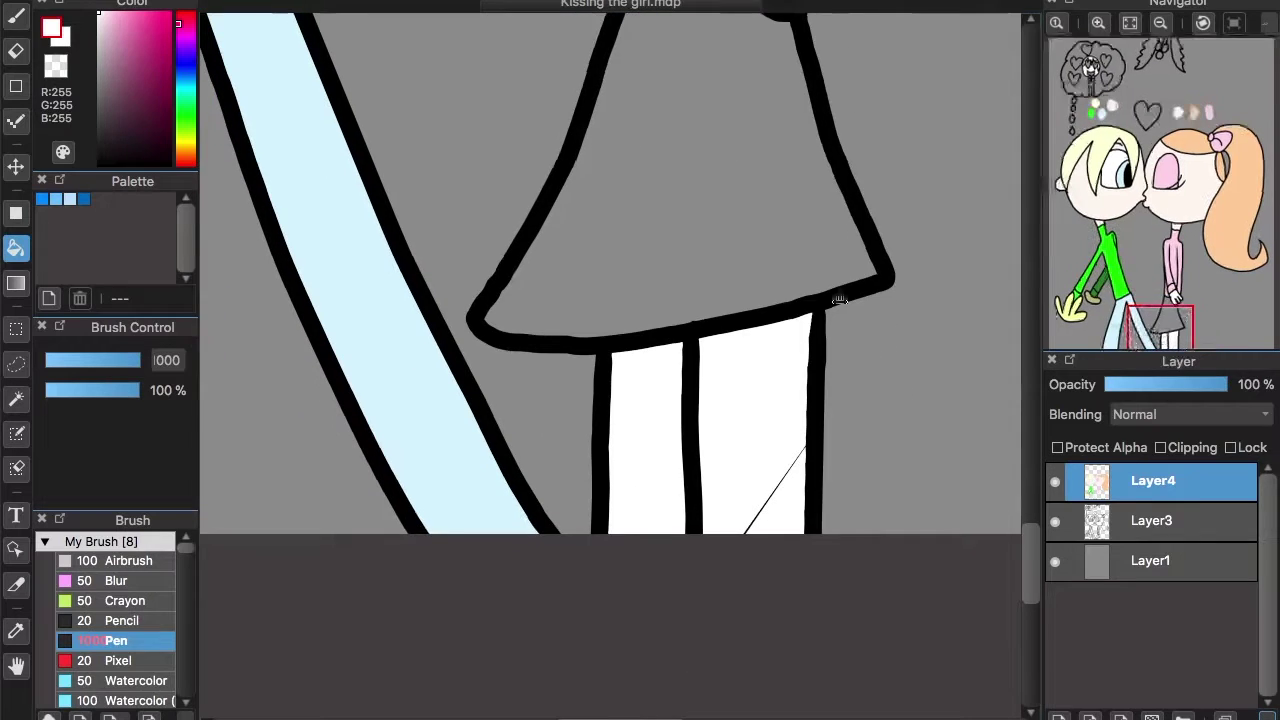
click(17, 18)
drag(122, 360, 95, 373)
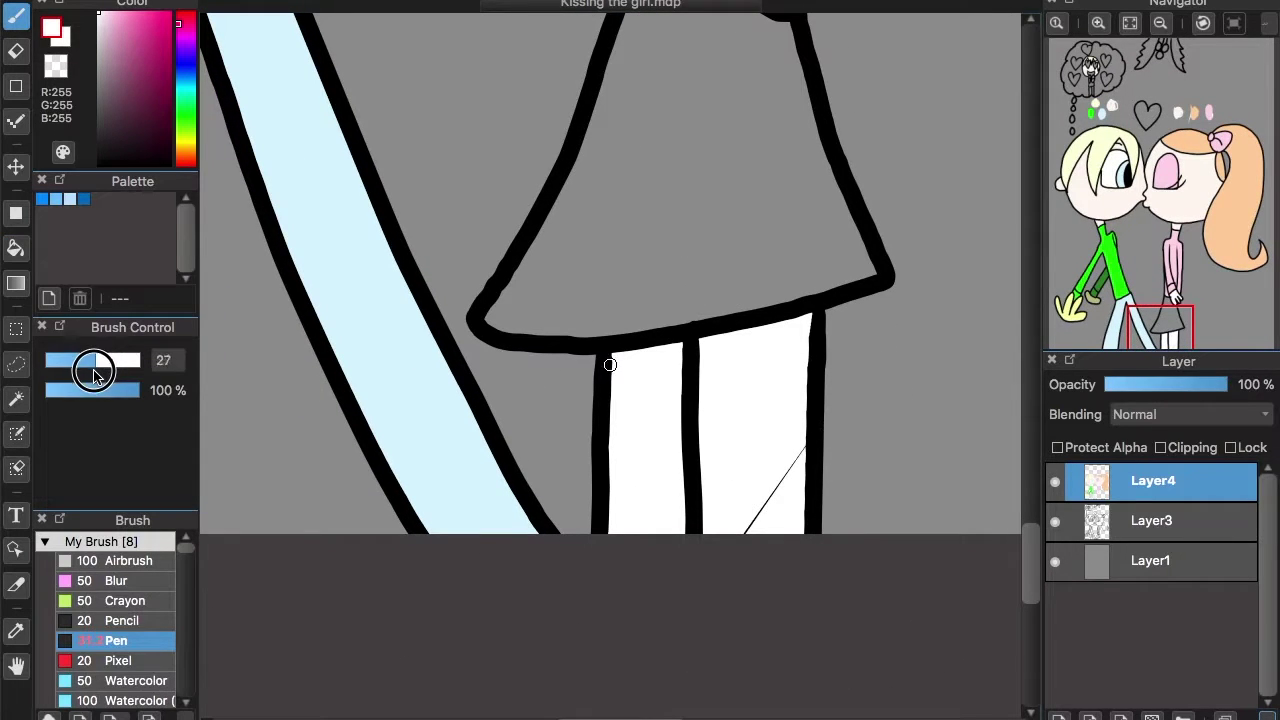
mouse_move(671, 458)
mouse_down()
mouse_move(780, 491)
mouse_move(794, 449)
mouse_move(752, 495)
mouse_up()
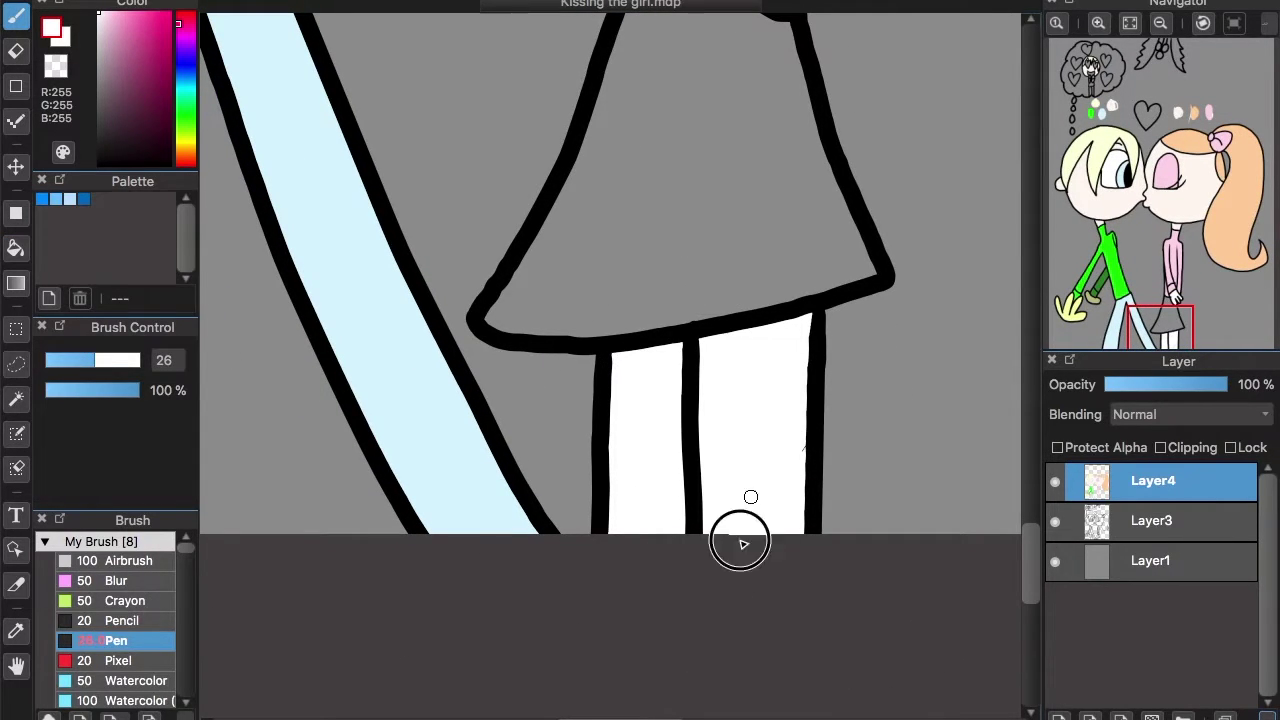
Fill the girl's skirt with a strong deep pink.
click(1160, 23)
click(1160, 23)
click(1160, 23)
mouse_move(1160, 325)
mouse_down()
mouse_move(1160, 185)
mouse_move(1157, 269)
mouse_up()
click(168, 16)
click(16, 247)
click(657, 560)
Add a new layer above Layer4 and airbrush a red (RGB 255, 7, 7) blush on the boy's cheek at size 412.
scroll(1000, 280, up, 5)
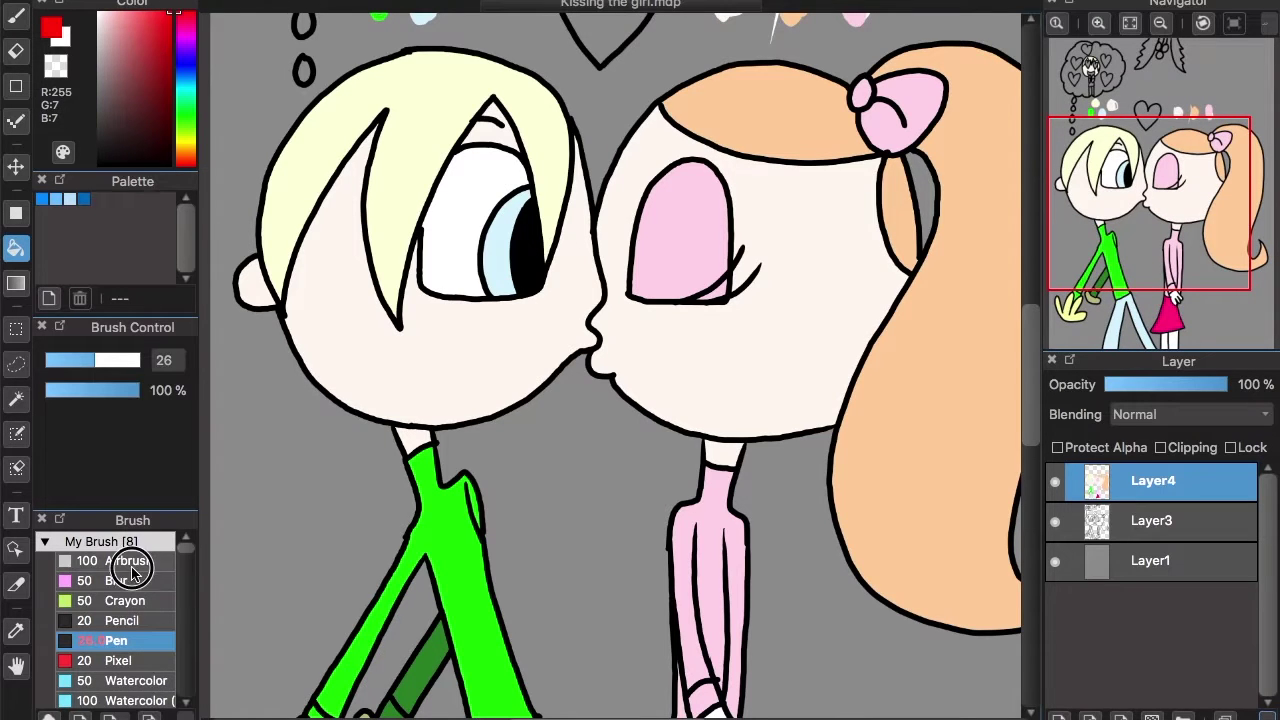
click(131, 568)
drag(120, 366, 140, 362)
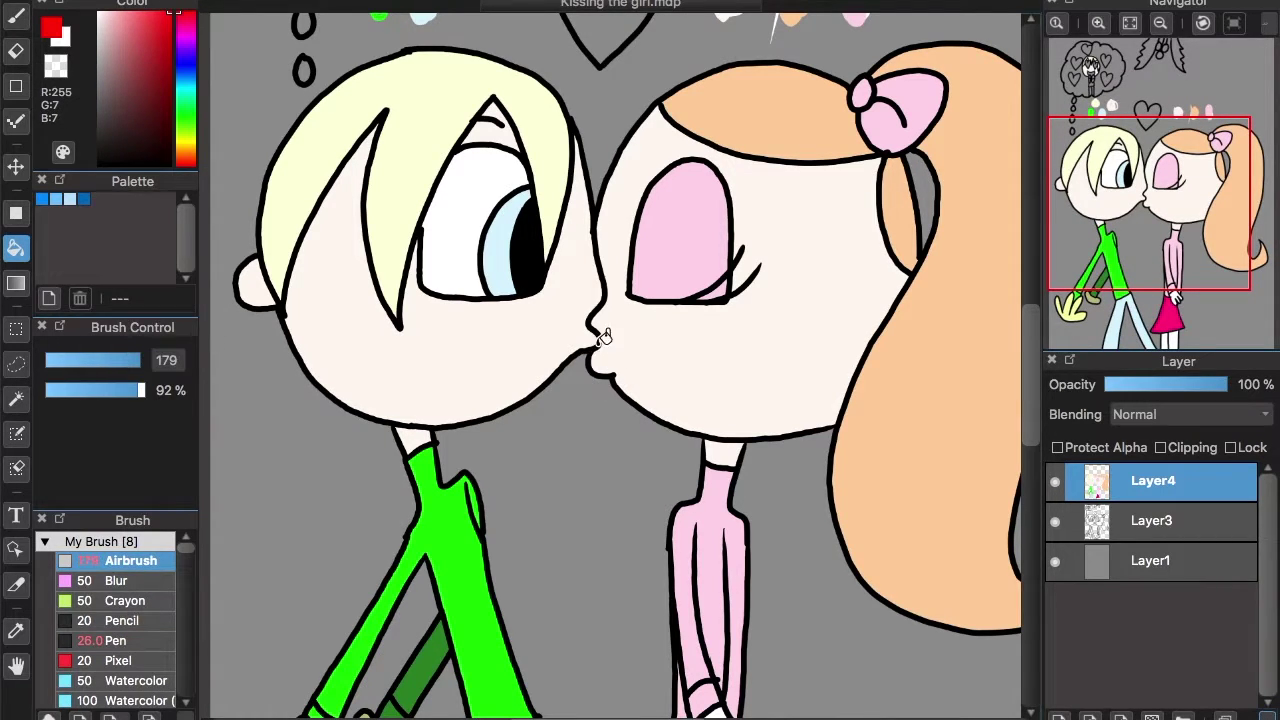
drag(452, 335, 509, 320)
key(ctrl+z)
click(1058, 716)
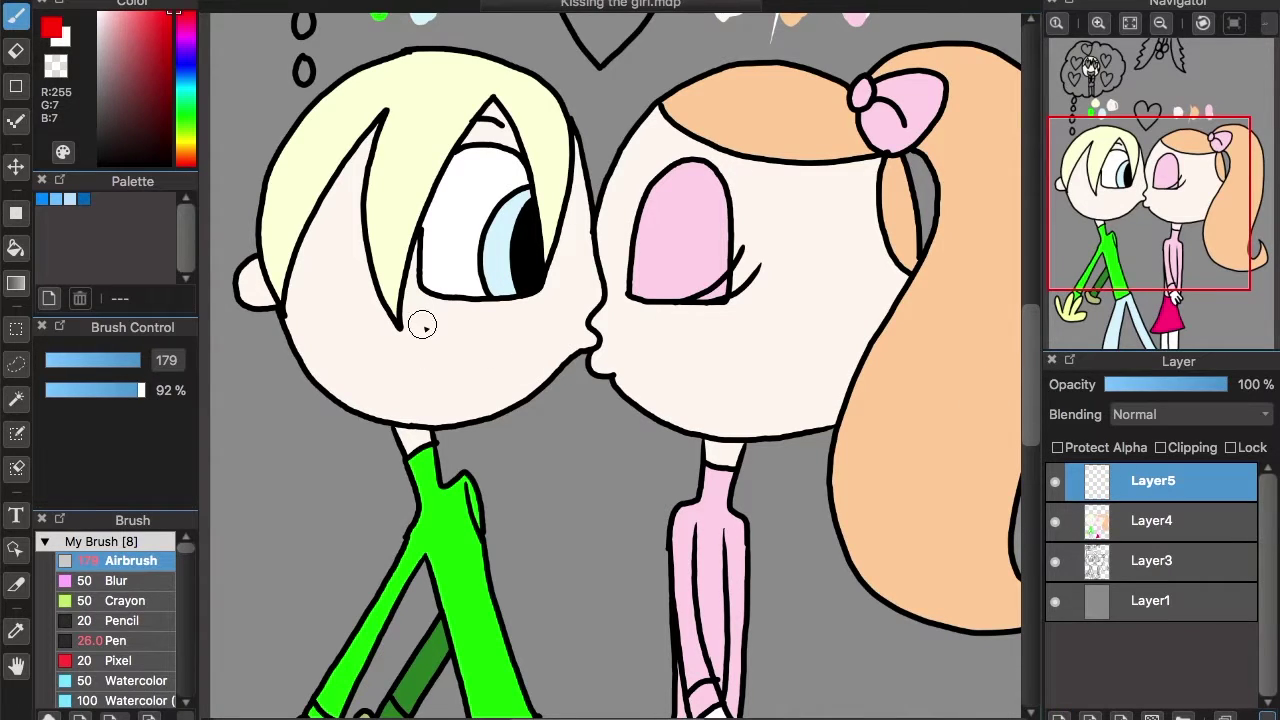
drag(131, 363, 185, 362)
mouse_move(449, 345)
mouse_down()
mouse_move(486, 345)
mouse_move(429, 337)
mouse_move(514, 343)
mouse_up()
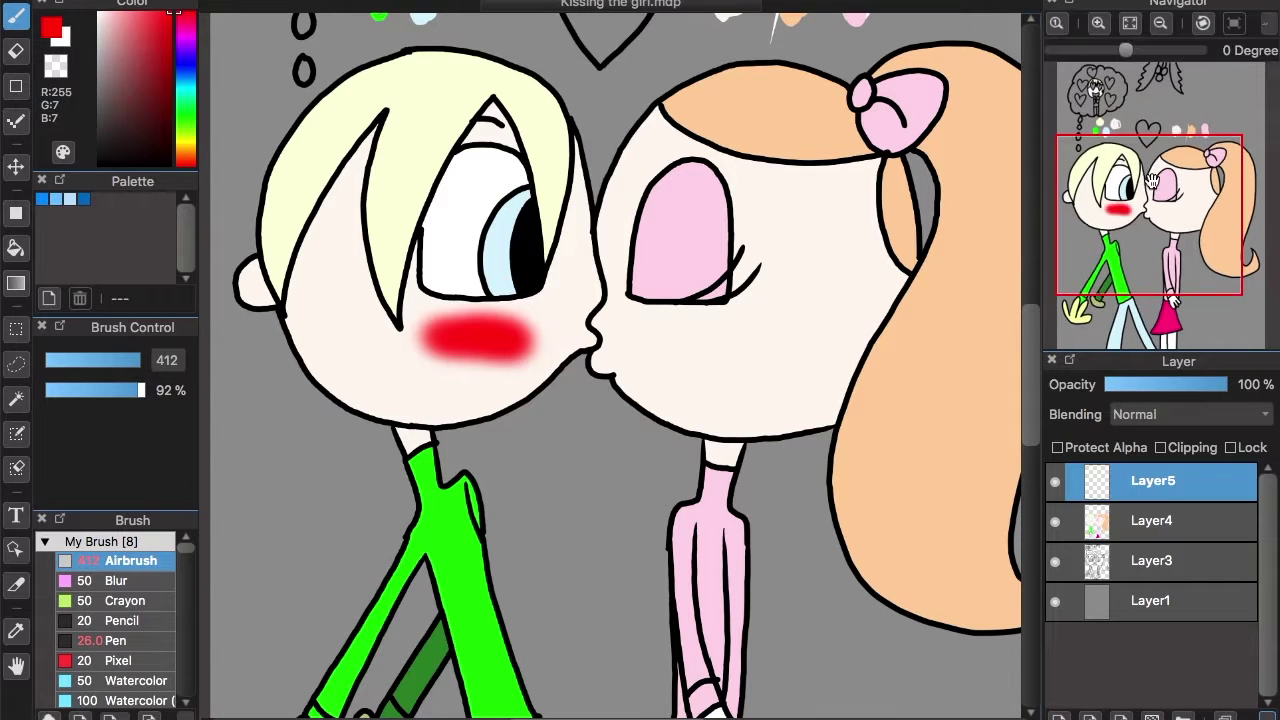
Lower the opacity of Layer5 to 63 % and airbrush a matching red blush on the girl's cheek.
click(1148, 386)
click(1186, 384)
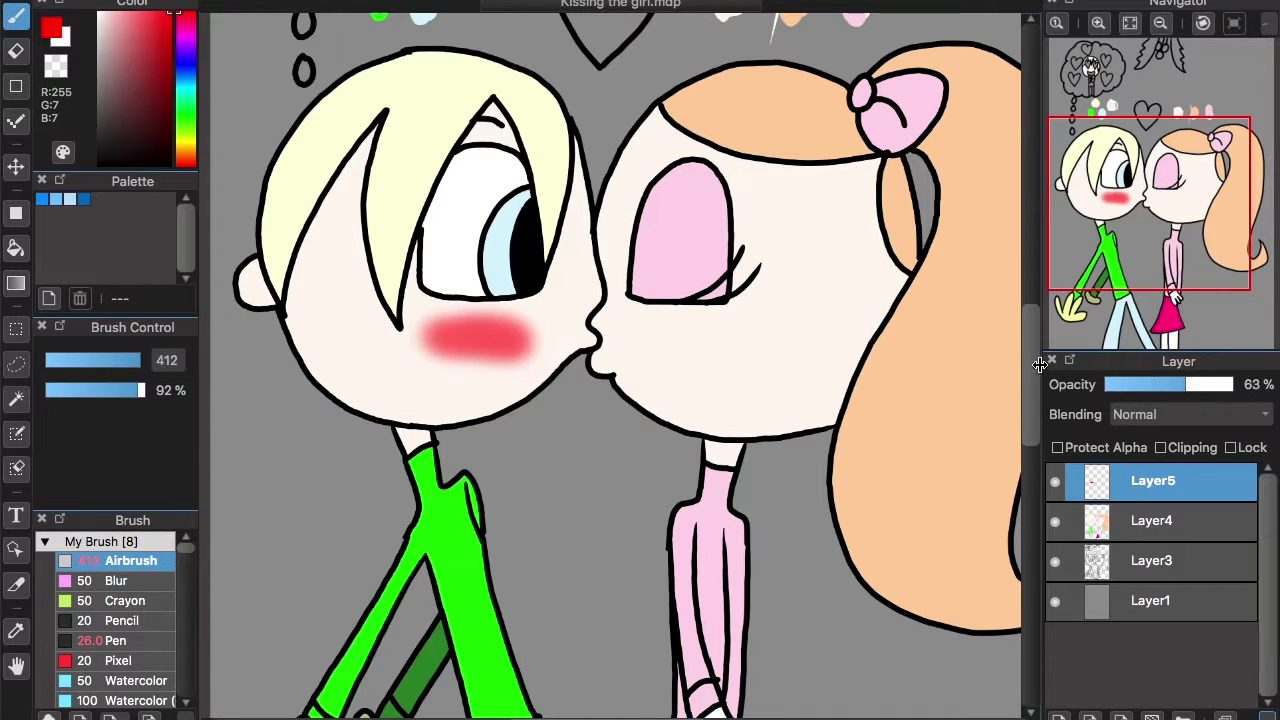
drag(676, 347, 815, 350)
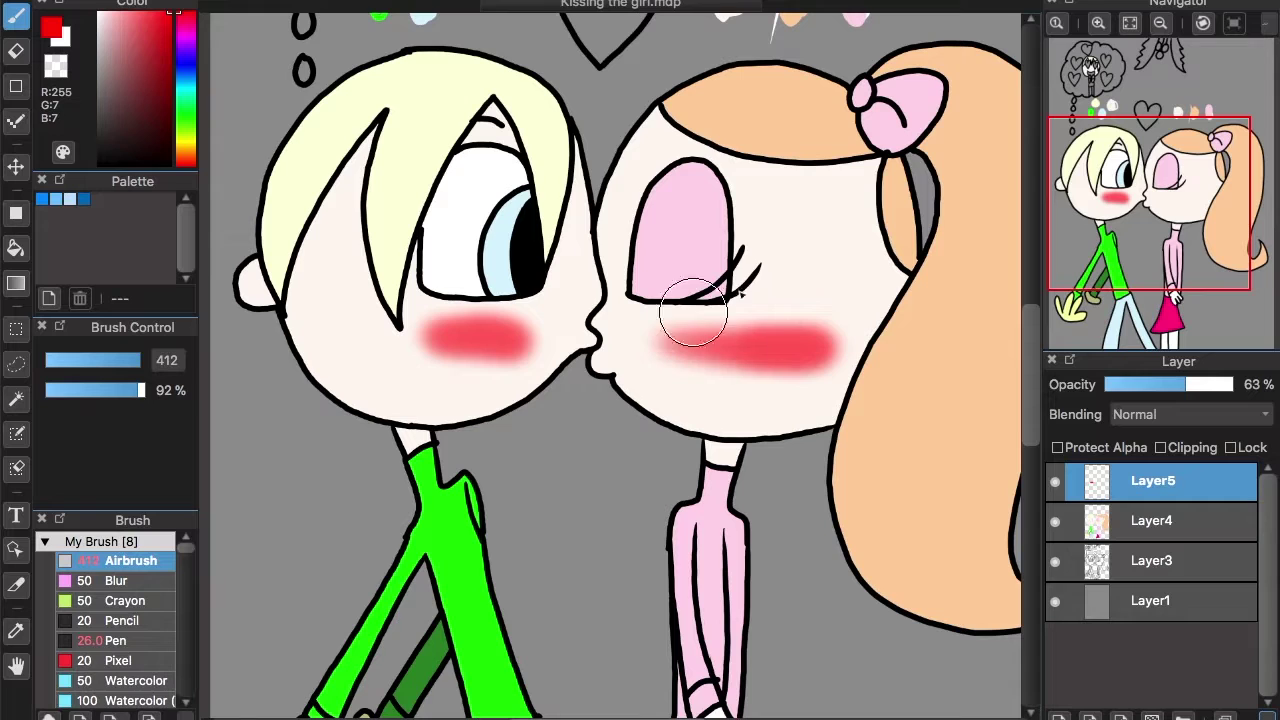
key(ctrl+z)
drag(660, 346, 771, 346)
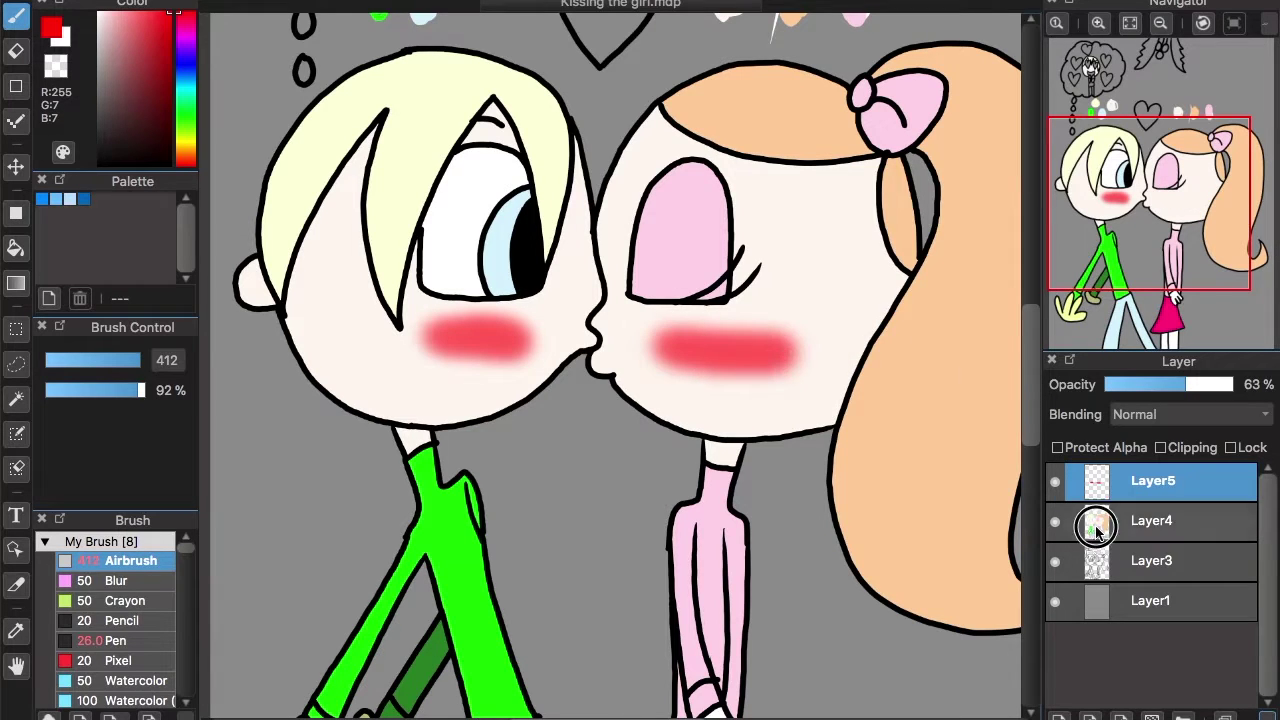
On Layer4, draw three short slanted red lines over each cheek's blush with the pen at size 26.
double_click(1097, 530)
click(519, 132)
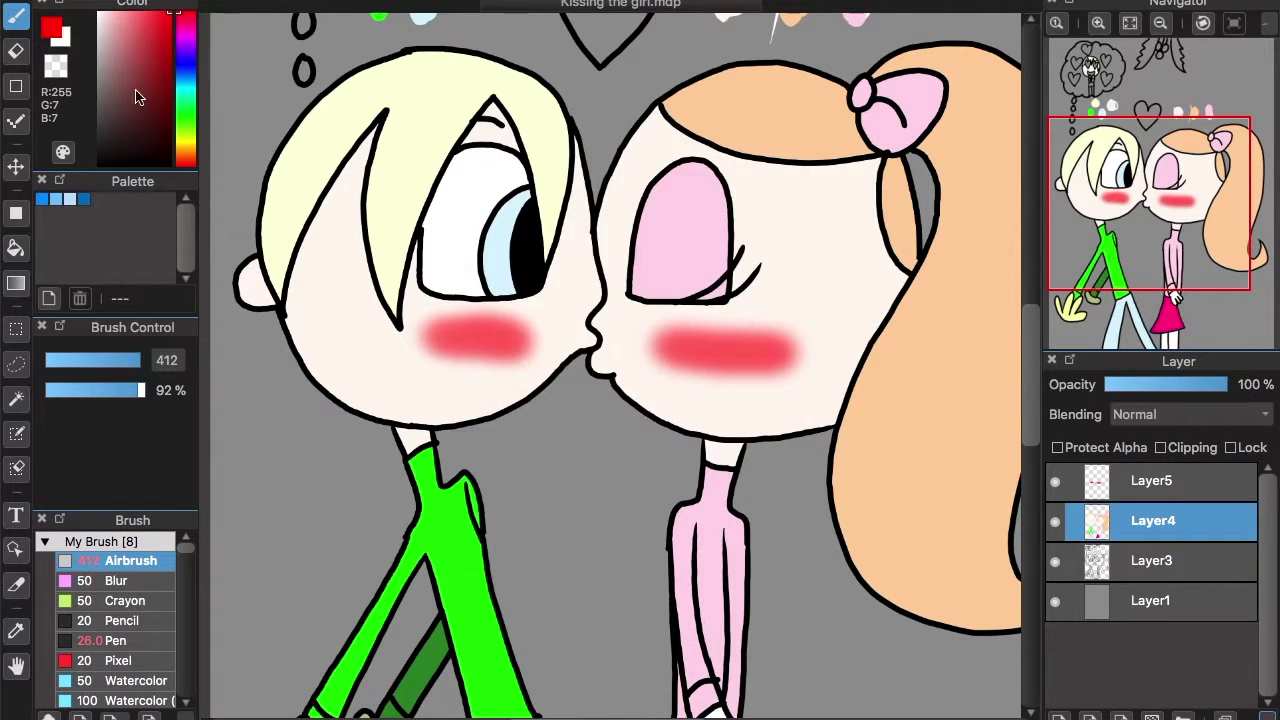
click(116, 640)
drag(450, 313, 463, 356)
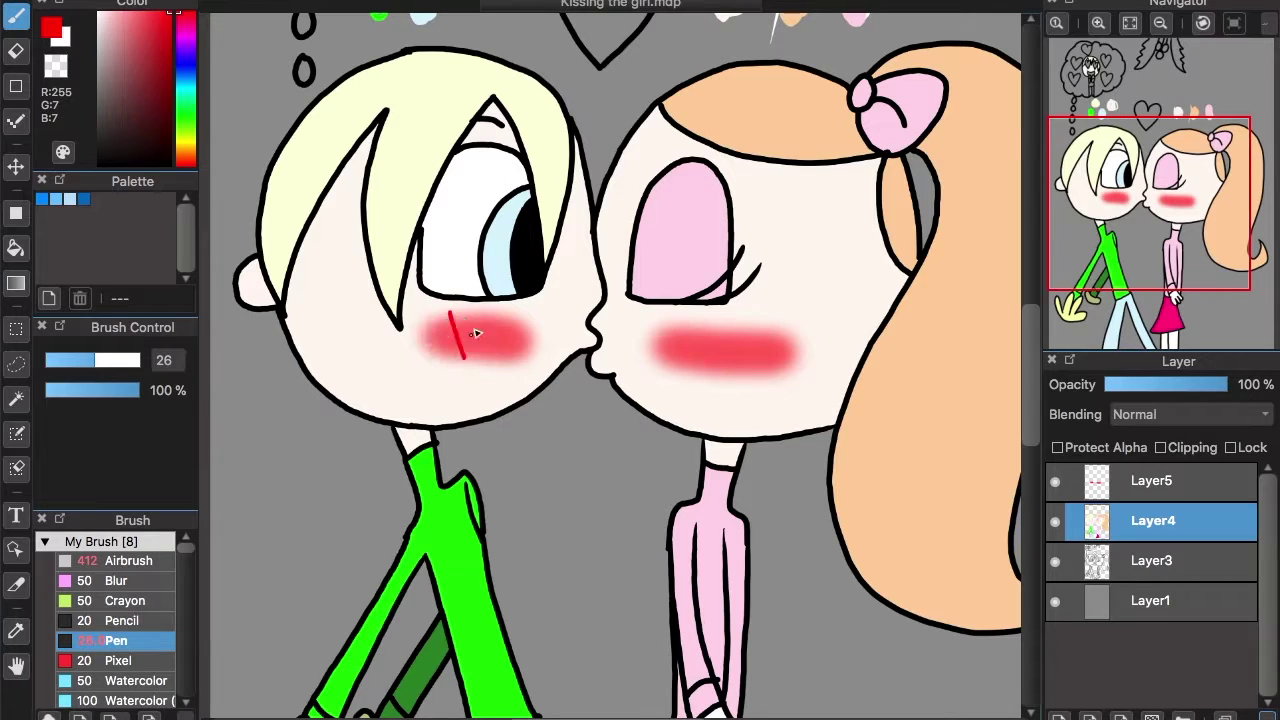
drag(688, 332, 710, 370)
drag(737, 326, 757, 368)
Select the girl's pink eyelid with the Magic Wand, paint a slanted white stripe across it, and clear the selection.
click(676, 207)
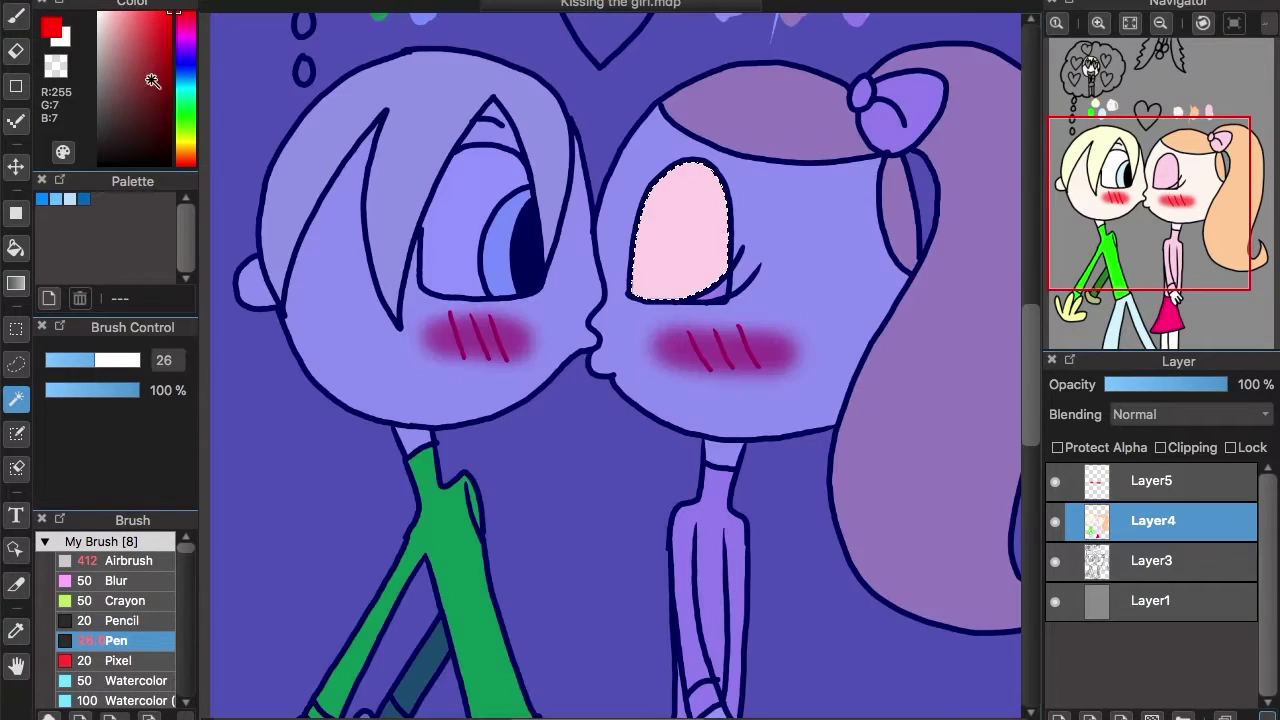
click(16, 18)
mouse_move(649, 294)
mouse_down()
mouse_move(697, 176)
mouse_move(657, 297)
mouse_up()
drag(714, 176, 680, 314)
key(super+z)
drag(710, 165, 681, 335)
mouse_move(684, 236)
mouse_down()
mouse_move(677, 305)
mouse_move(663, 266)
mouse_move(677, 189)
mouse_move(672, 242)
mouse_move(686, 171)
mouse_move(669, 228)
mouse_move(712, 160)
mouse_up()
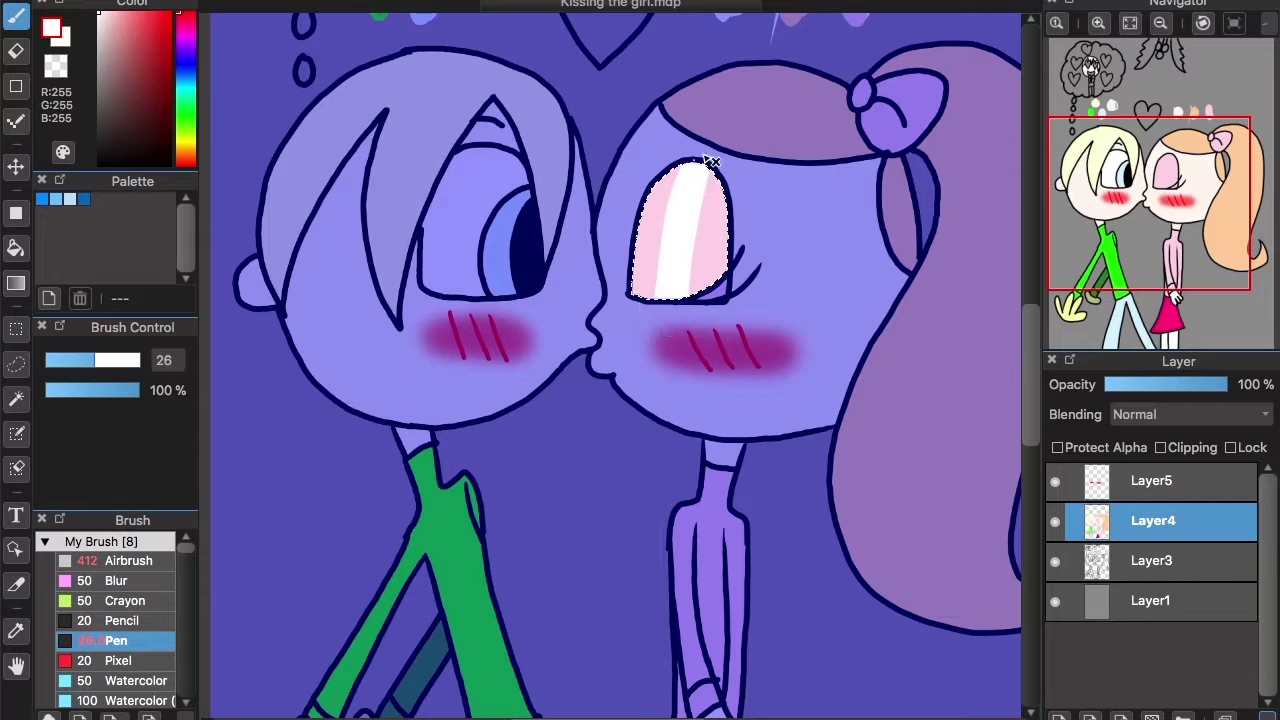
click(410, 3)
click(436, 14)
Fill the small trail bubbles below the thought cloud with white.
drag(1140, 209, 1113, 104)
key(g)
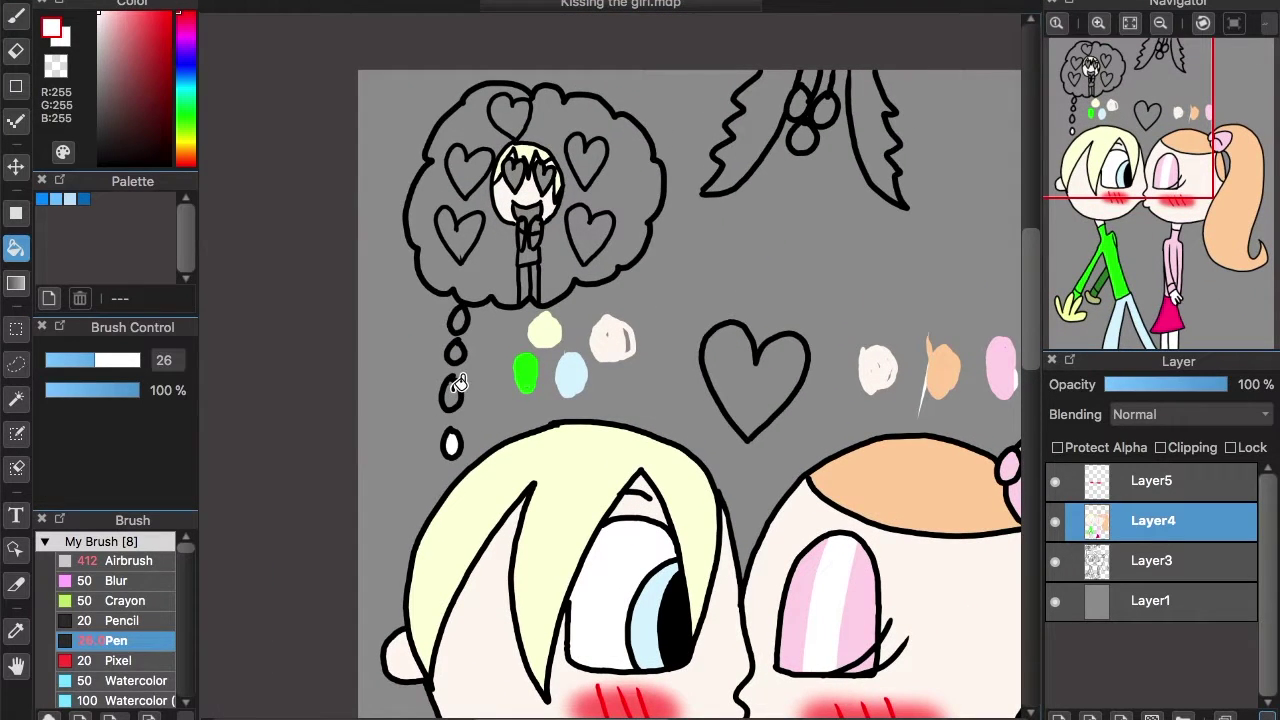
click(456, 350)
click(458, 320)
Select the right half of the thought cloud and apply a vertical gradient from light red (RGB 255, 187, 187) to pink (RGB 255, 181, 252).
drag(118, 14, 180, 36)
click(68, 38)
click(116, 14)
click(17, 400)
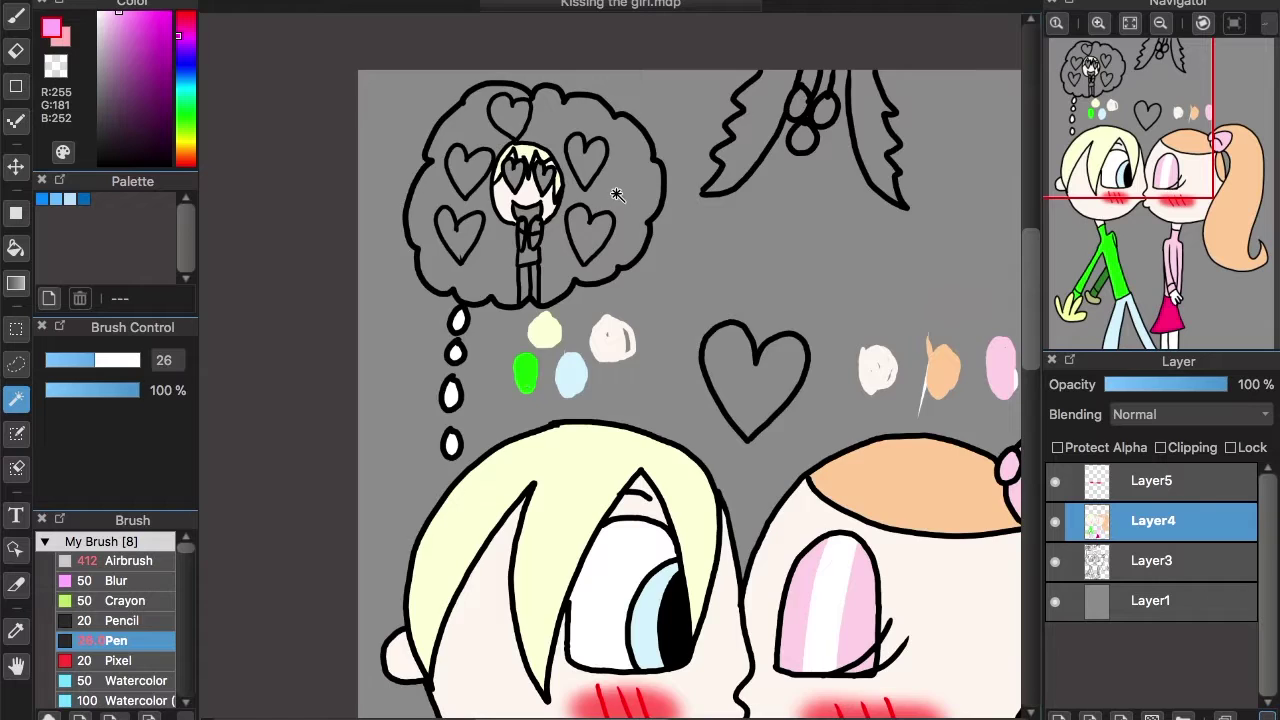
click(616, 196)
click(17, 287)
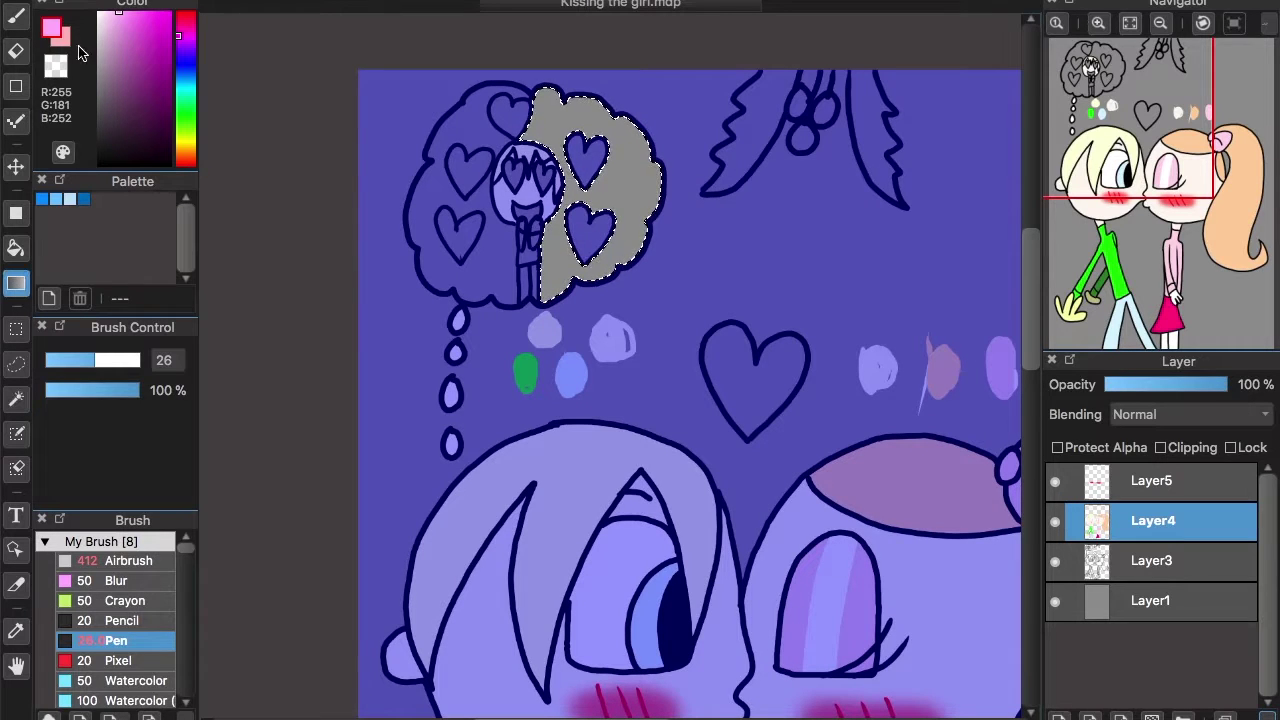
key(x)
drag(557, 85, 558, 318)
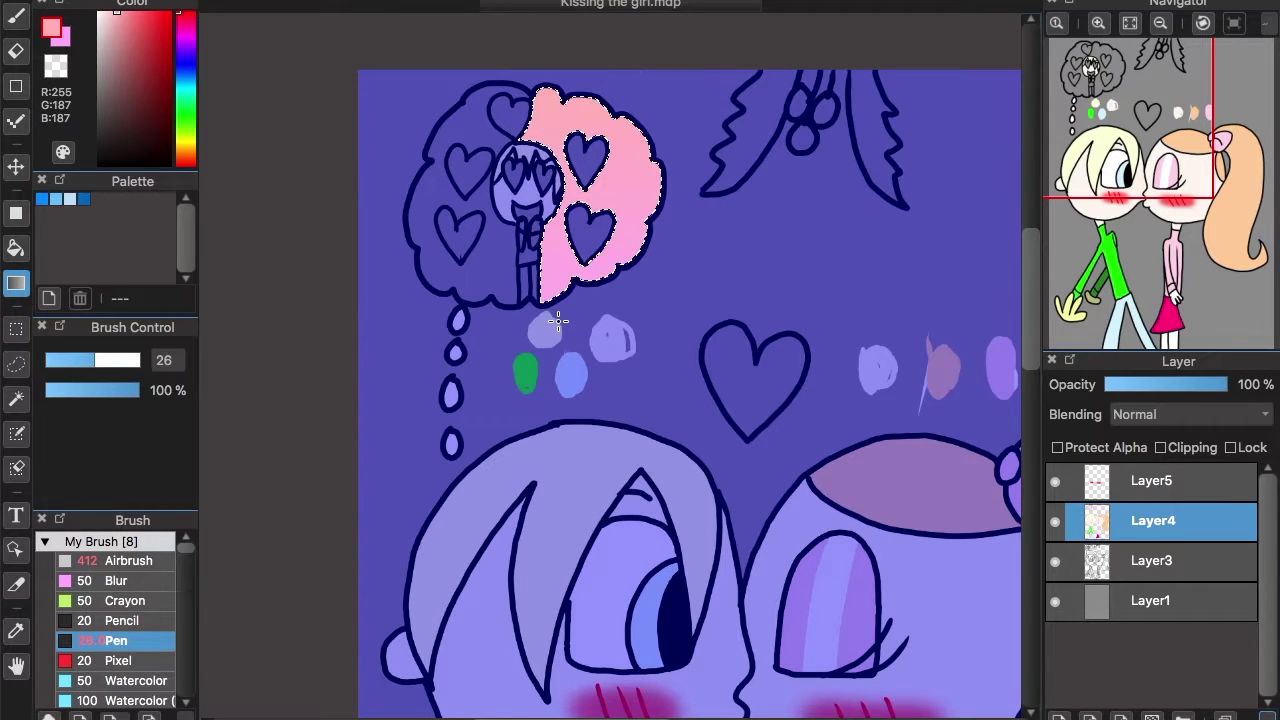
Select the left half of the thought cloud, apply the same vertical light red to pink gradient, and clear the selection.
click(17, 400)
click(465, 240)
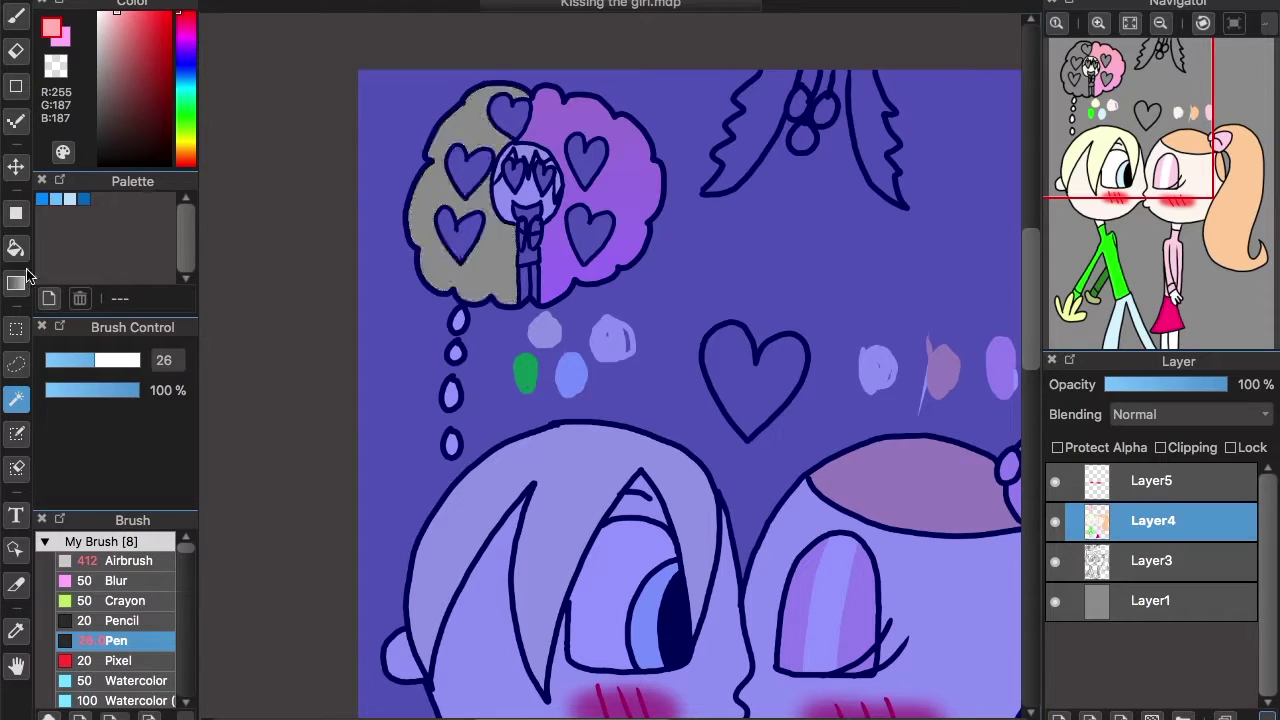
click(17, 283)
drag(488, 85, 497, 361)
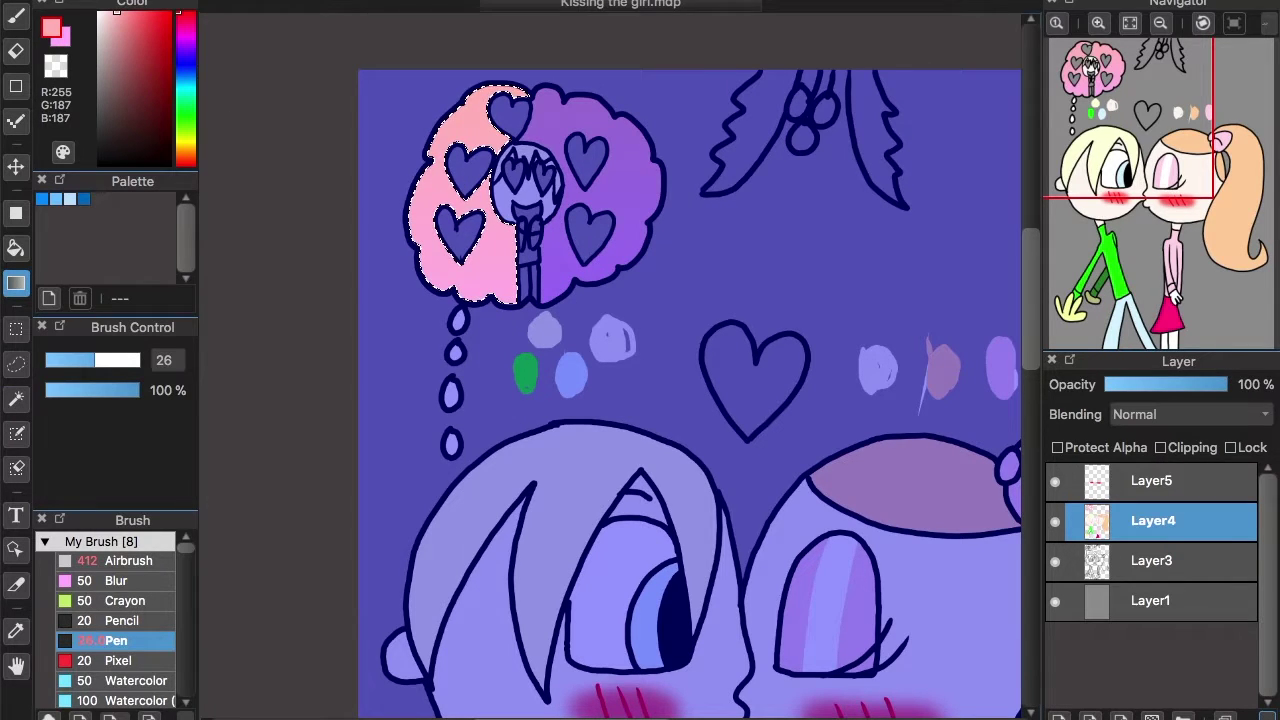
click(408, 2)
click(434, 14)
Fill the five hearts in the thought cloud and the small figure's heart eyes with red (RGB 255, 0, 0).
click(165, 31)
click(68, 42)
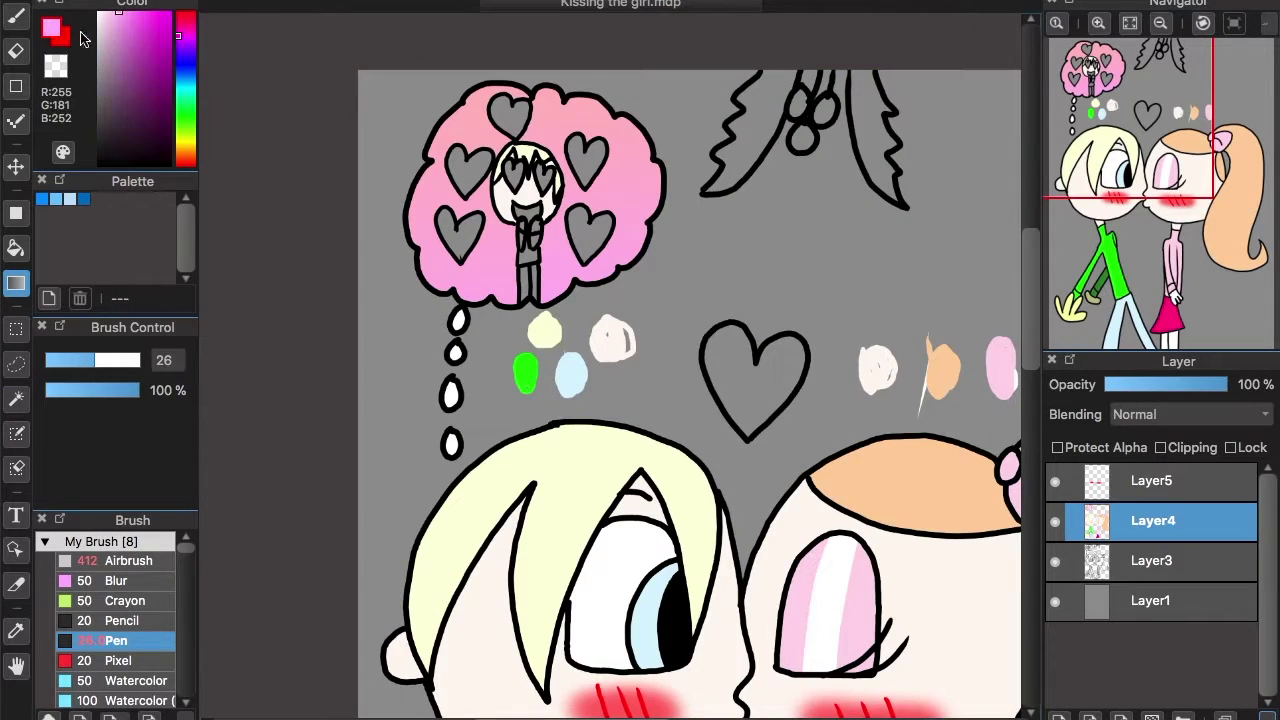
click(68, 42)
click(16, 248)
click(510, 114)
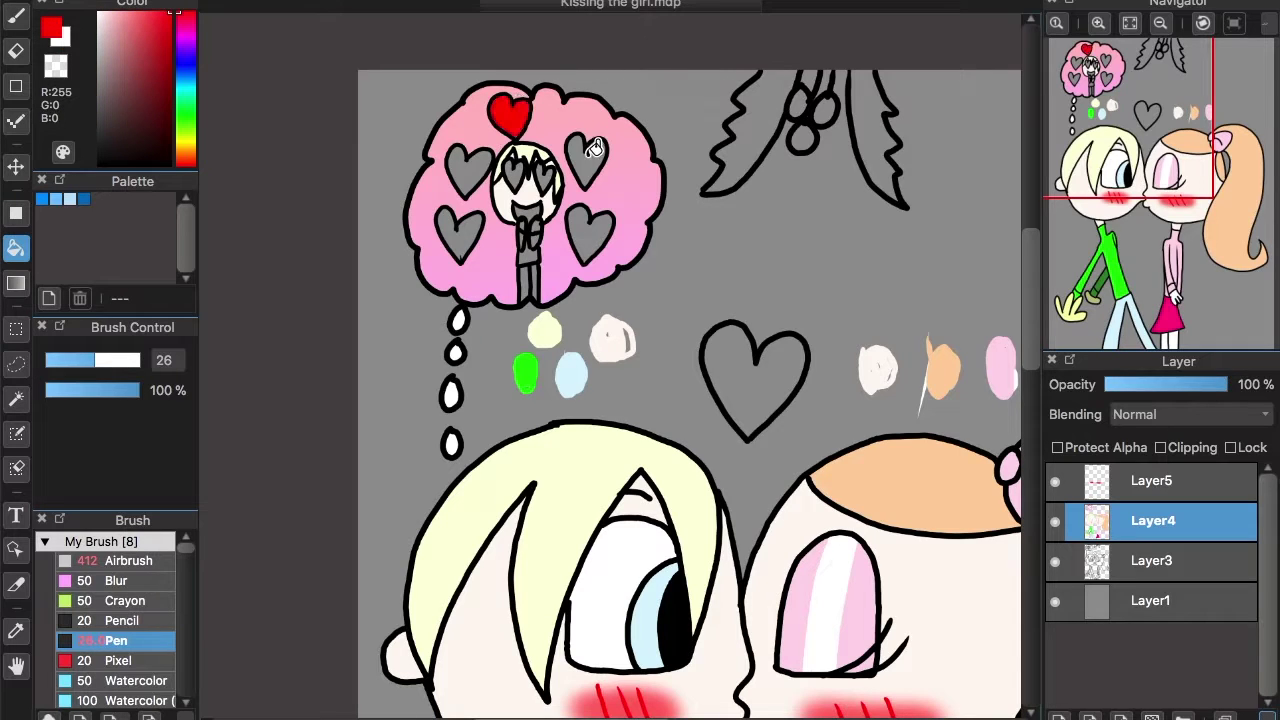
click(586, 158)
click(590, 230)
click(458, 232)
click(466, 168)
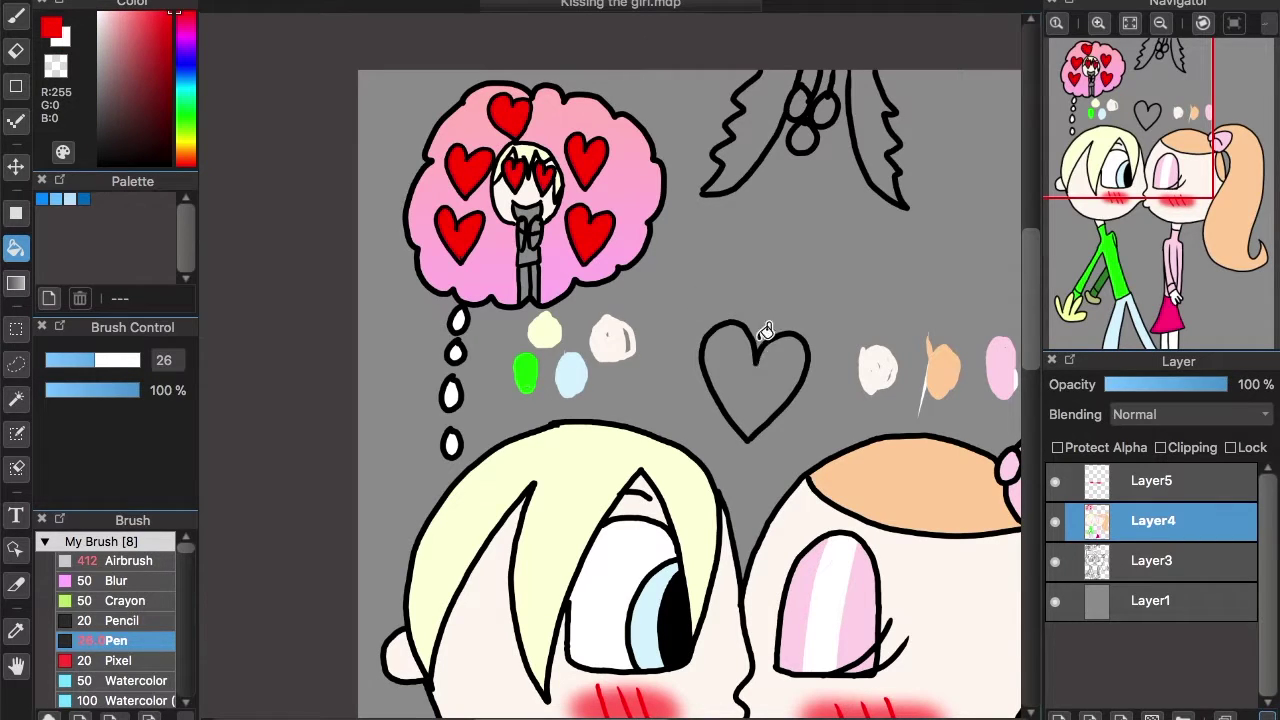
Fill the large heart and mistletoe berries with red, the mistletoe leaves with dark green, and the mistletoe stem with brown (RGB 129, 71, 5).
click(762, 362)
click(802, 138)
click(195, 108)
drag(172, 20, 168, 88)
click(748, 100)
click(860, 112)
drag(184, 131, 184, 153)
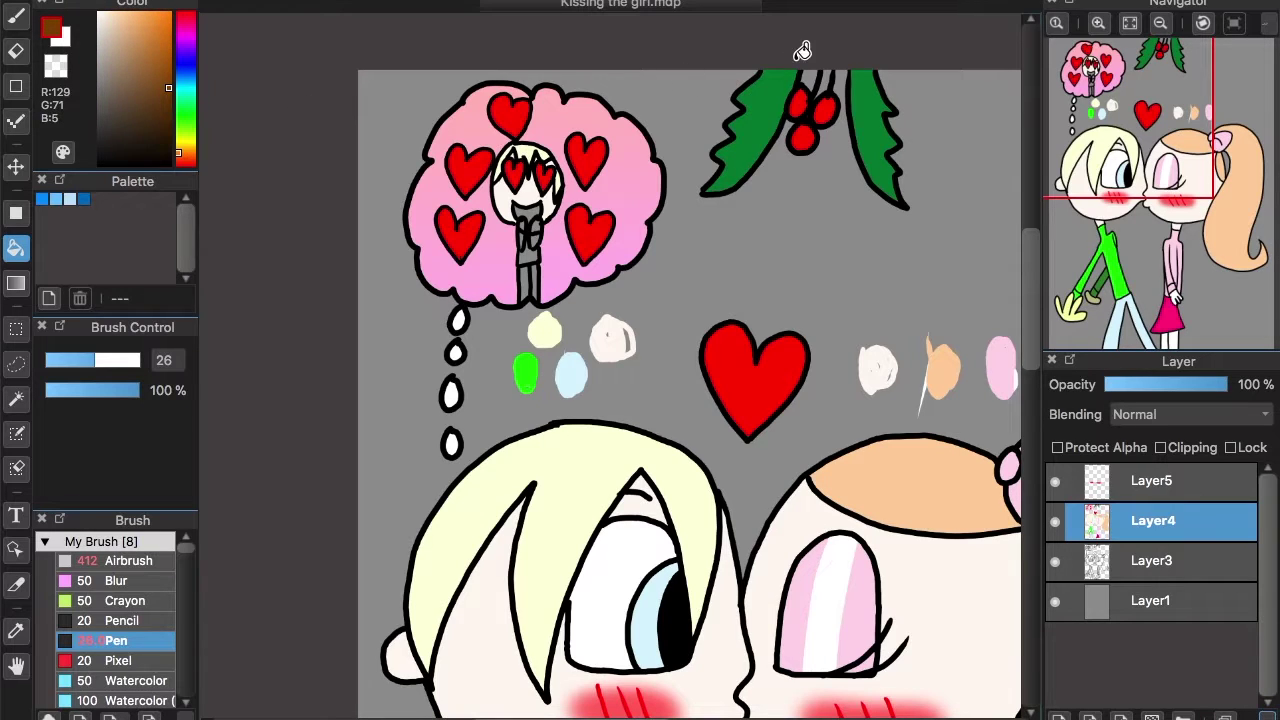
Colour the small thought-cloud figure with a green shirt, light blue trousers, pink mouth and pale yellow hands (RGB 250, 254, 169).
alt+click(523, 368)
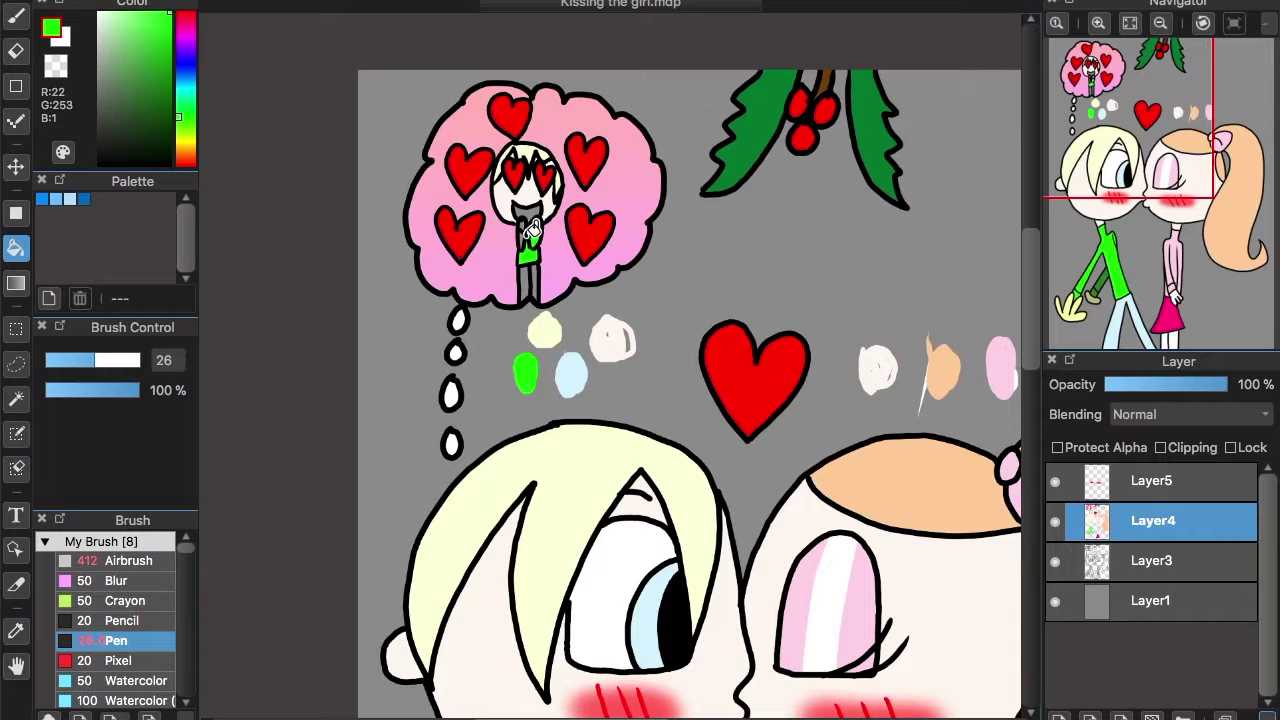
alt+click(571, 375)
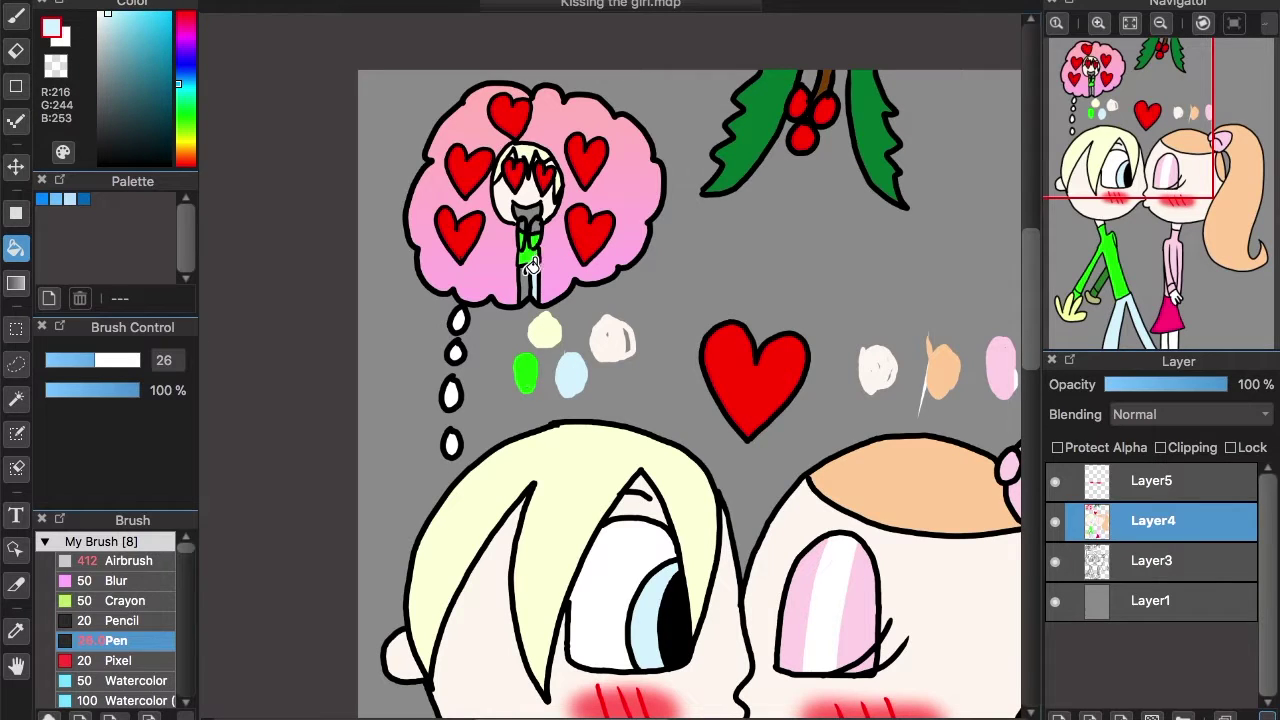
drag(181, 21, 187, 10)
click(127, 12)
drag(1138, 165, 1113, 64)
alt+click(387, 642)
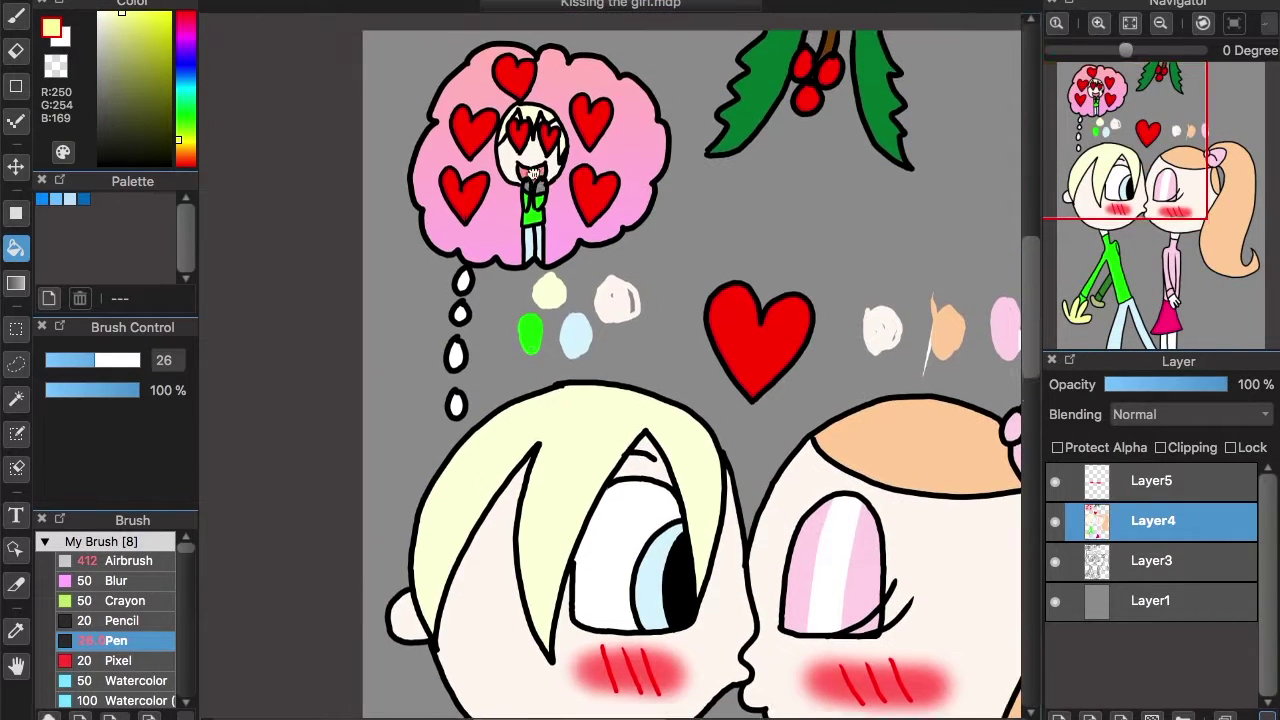
drag(1112, 115, 1178, 118)
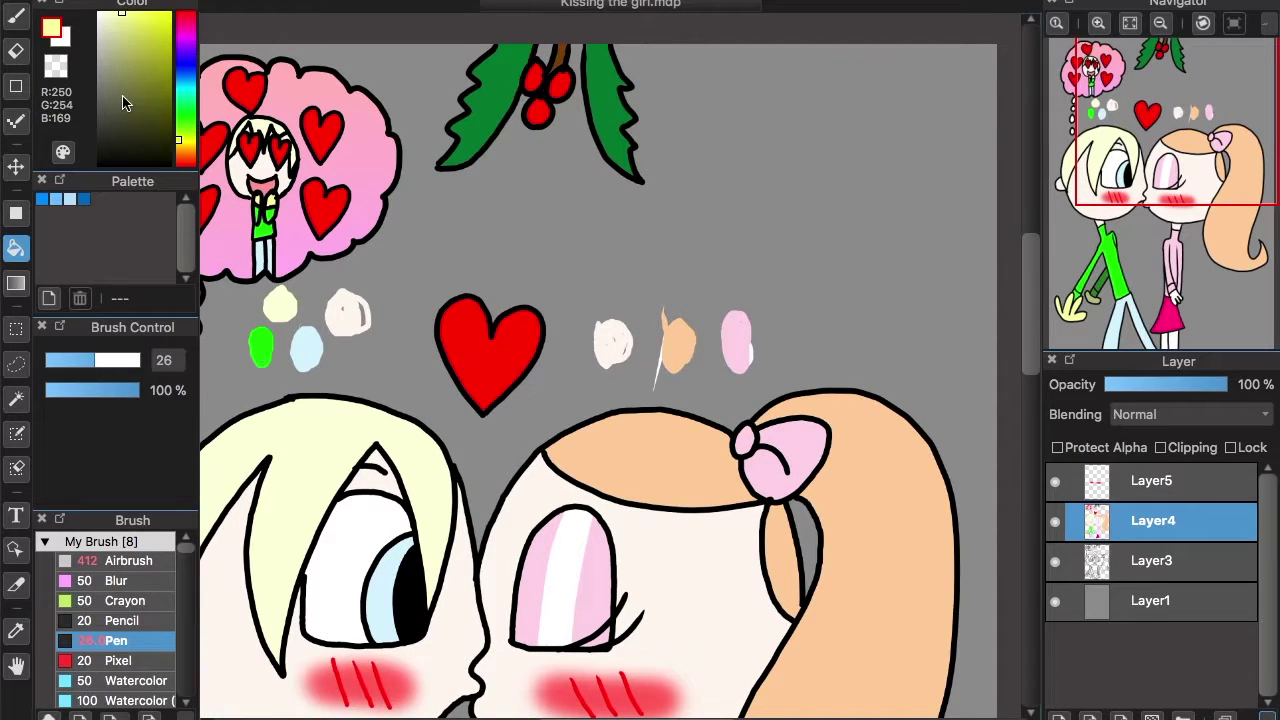
Paint over the leftover colour swatches around the large heart on Layer3 with background grey (RGB 149, 149, 149), using the Pen at size 346.
click(1128, 562)
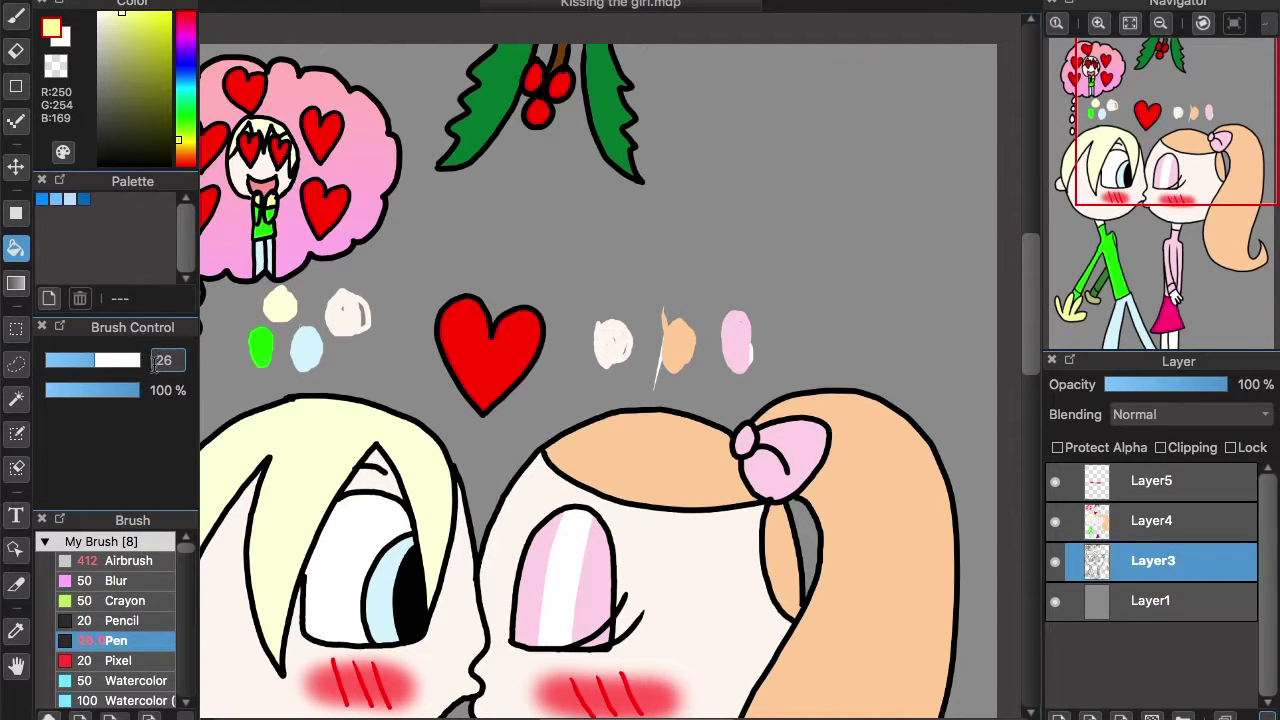
key(b)
drag(106, 364, 164, 366)
mouse_move(605, 340)
mouse_down()
mouse_move(671, 319)
mouse_move(702, 348)
mouse_move(745, 340)
mouse_up()
right_click(608, 210)
mouse_move(355, 312)
mouse_down()
mouse_move(331, 343)
mouse_move(257, 349)
mouse_move(366, 297)
mouse_move(266, 354)
mouse_move(291, 314)
mouse_up()
key(super+z)
Merge Layer5 down into Layer4, and merge the combined Layer4 down into Layer3.
click(1160, 25)
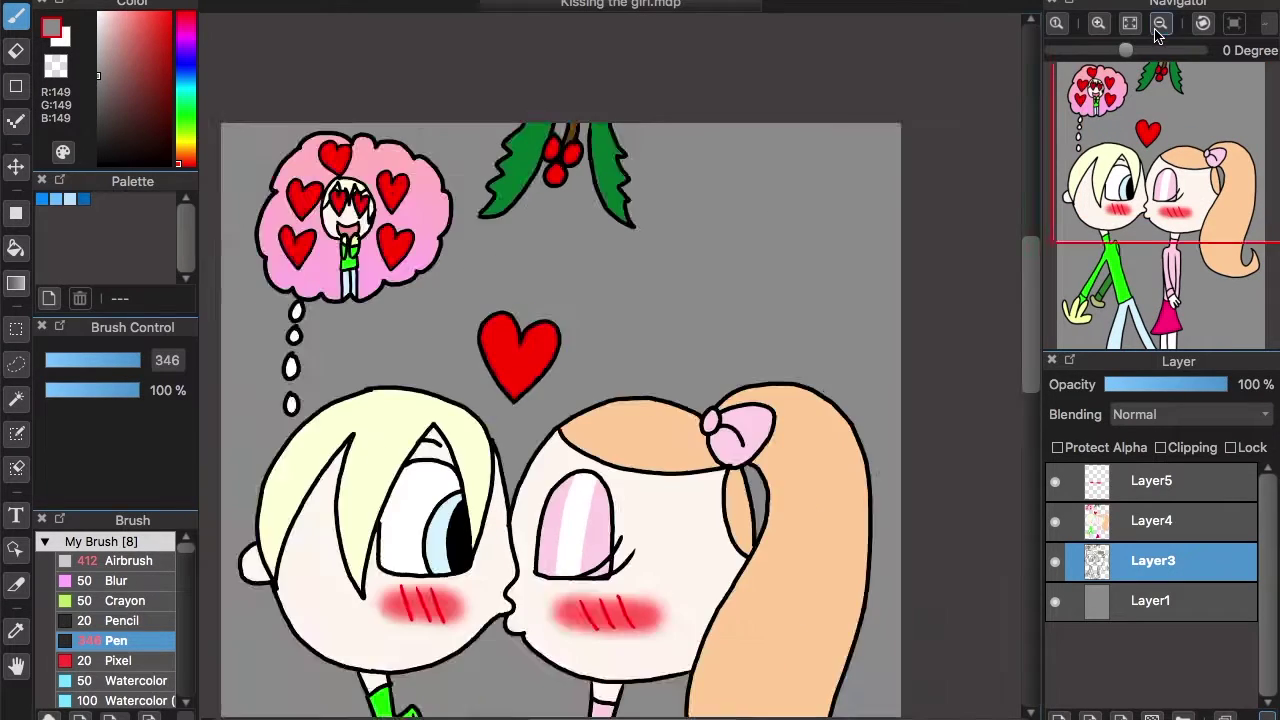
click(1160, 25)
click(1160, 25)
drag(1123, 202, 1161, 216)
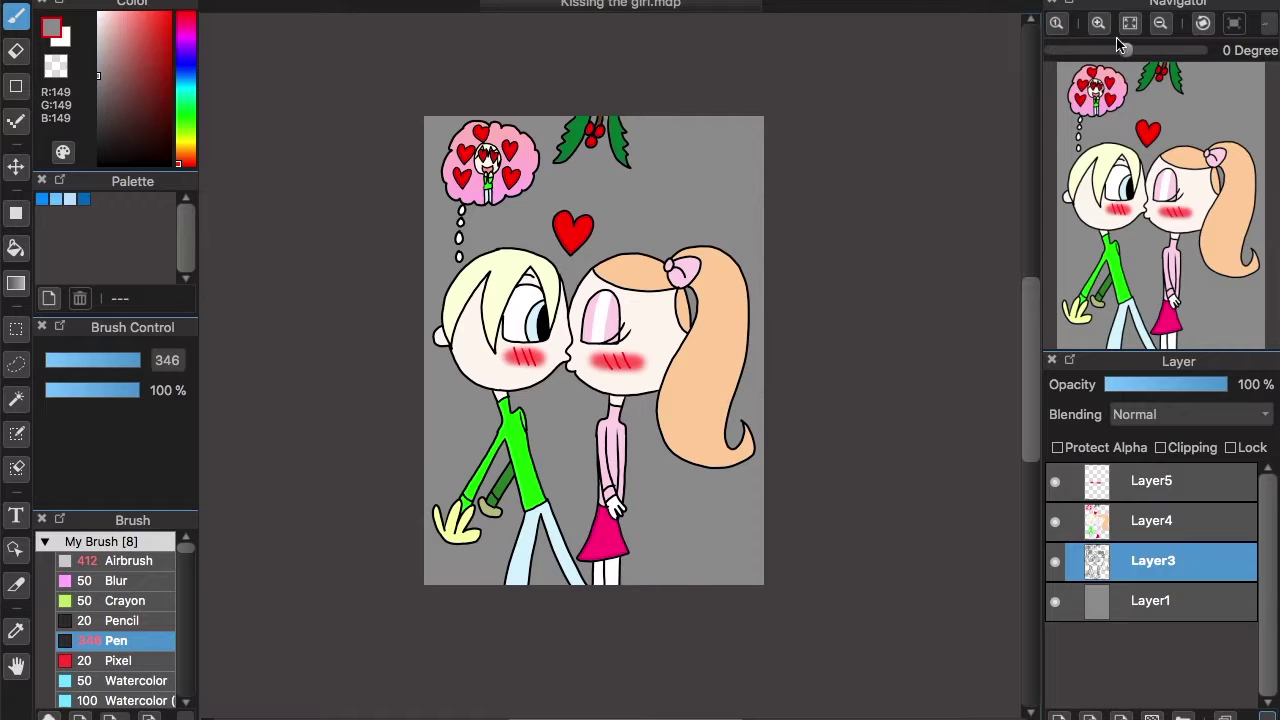
click(1098, 22)
click(1098, 22)
click(1110, 490)
click(1268, 715)
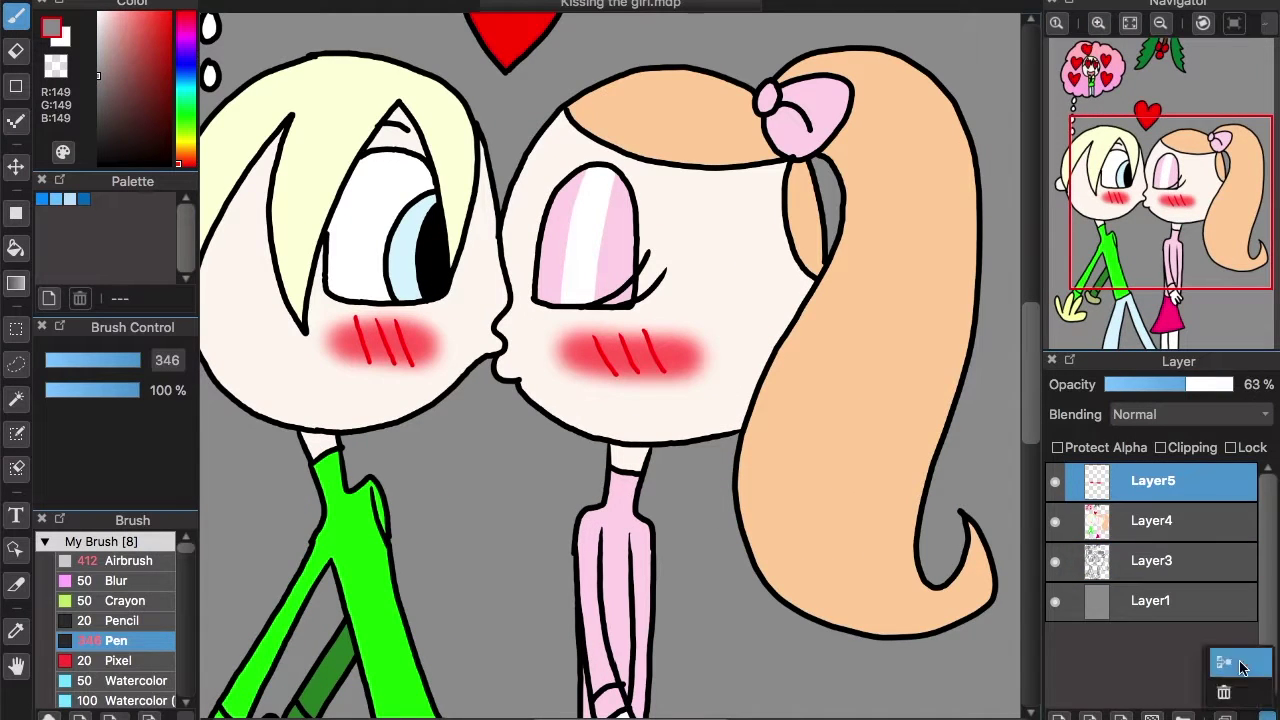
click(1247, 673)
click(1268, 715)
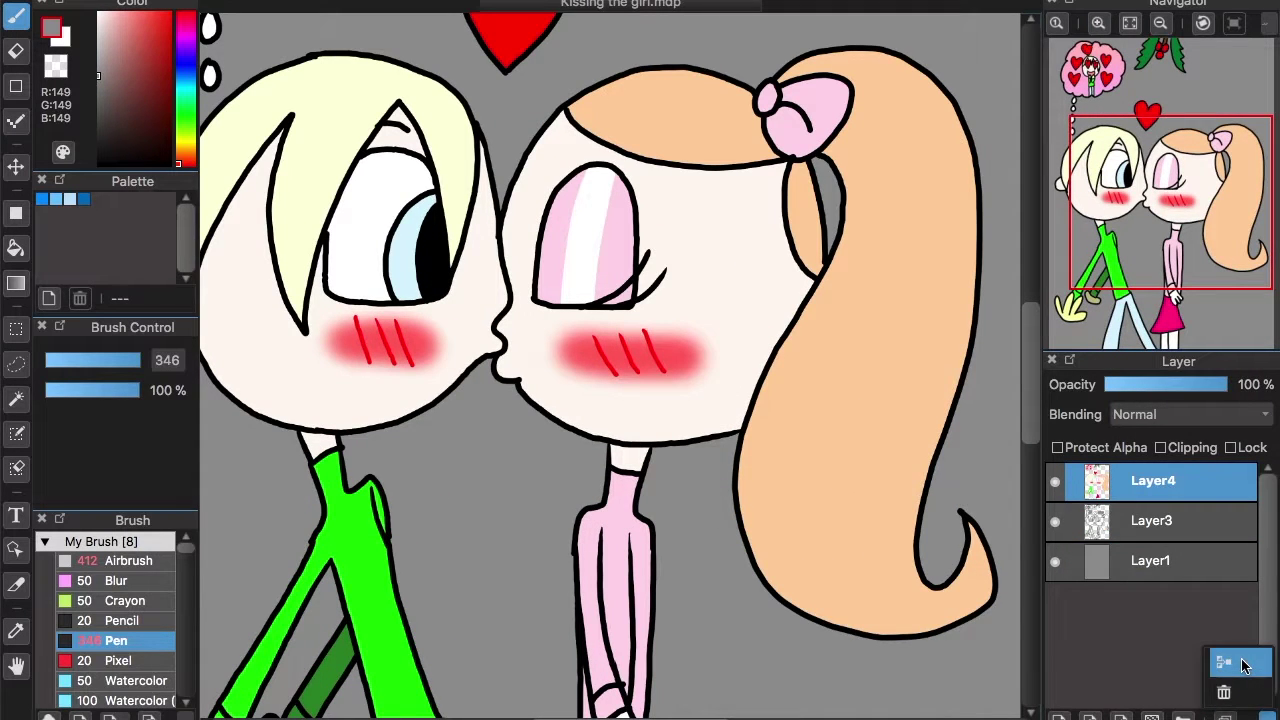
click(1240, 664)
On a new top layer, outline the shaded back part of the boy's hair with a black size 27 Pen and fill it black.
click(1058, 716)
drag(122, 72, 179, 207)
drag(114, 362, 90, 362)
drag(1134, 240, 1128, 223)
mouse_move(484, 337)
mouse_down()
mouse_move(505, 120)
mouse_move(531, 67)
mouse_up()
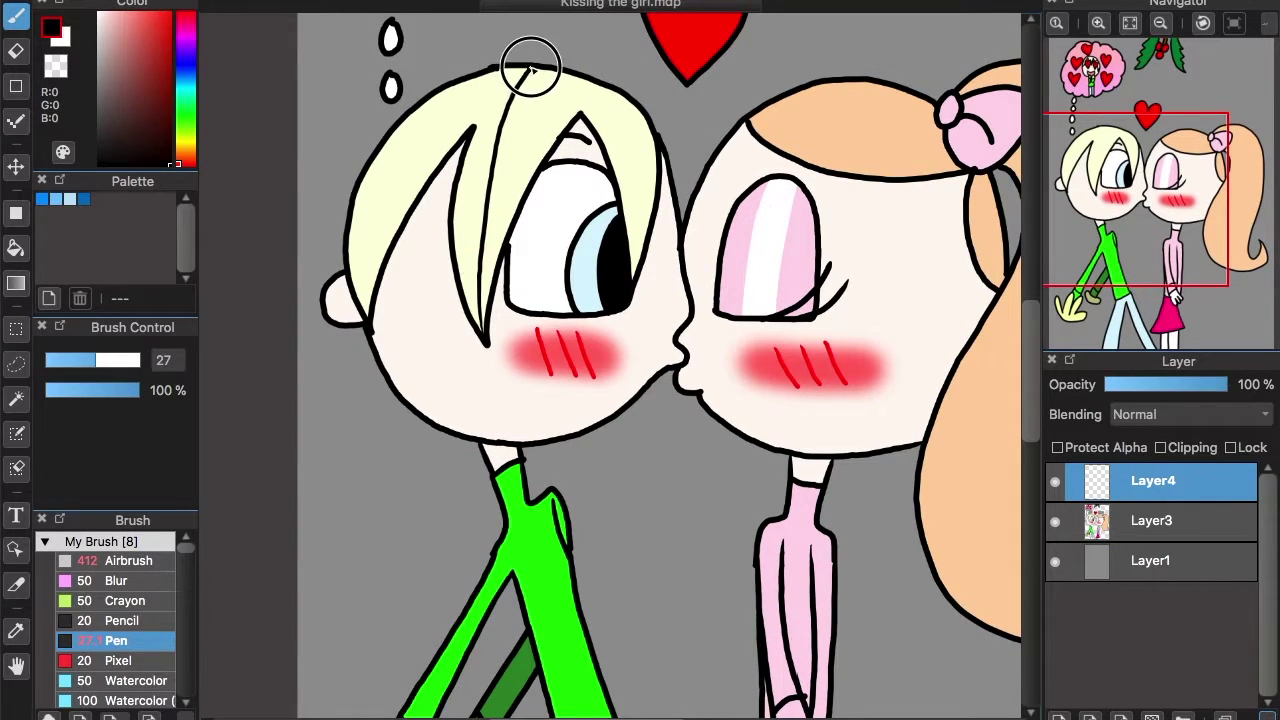
key(g)
click(441, 136)
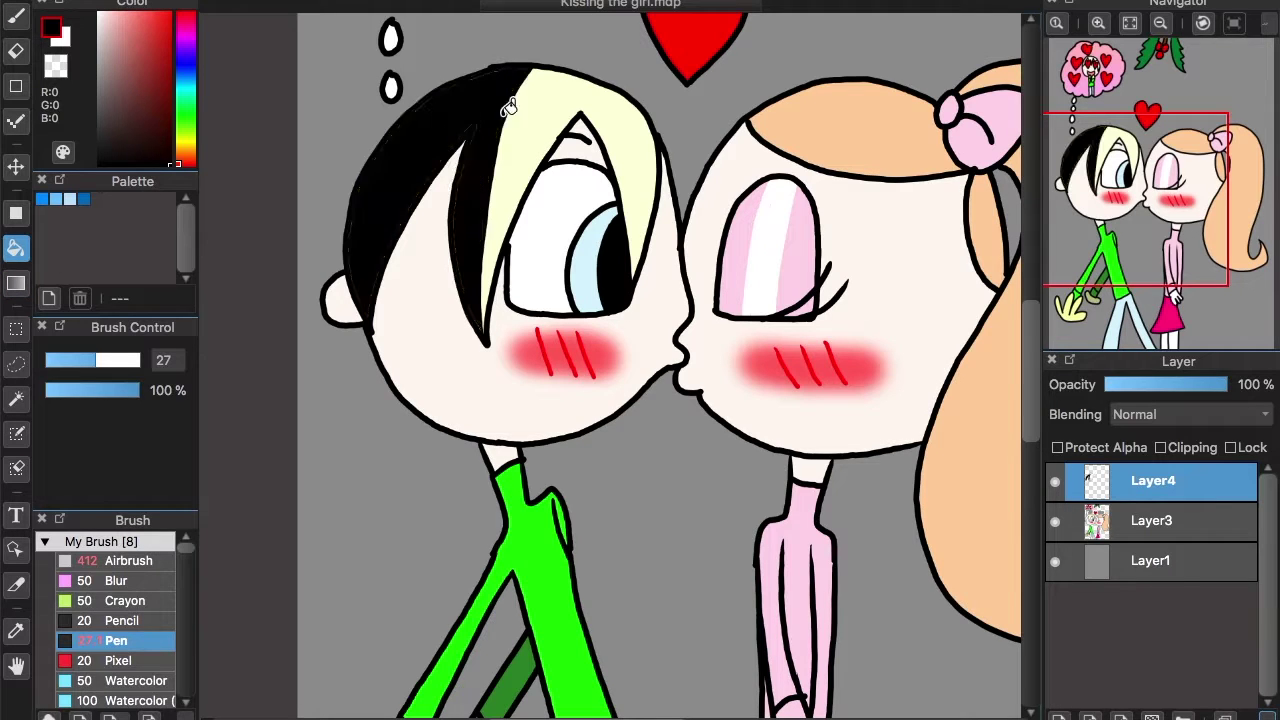
Draw a curved shading boundary down the boy's face and neck, and fill the back of the face, ear and neck with black.
key(b)
mouse_move(462, 135)
mouse_down()
mouse_move(449, 357)
mouse_move(507, 458)
mouse_up()
click(16, 248)
click(336, 296)
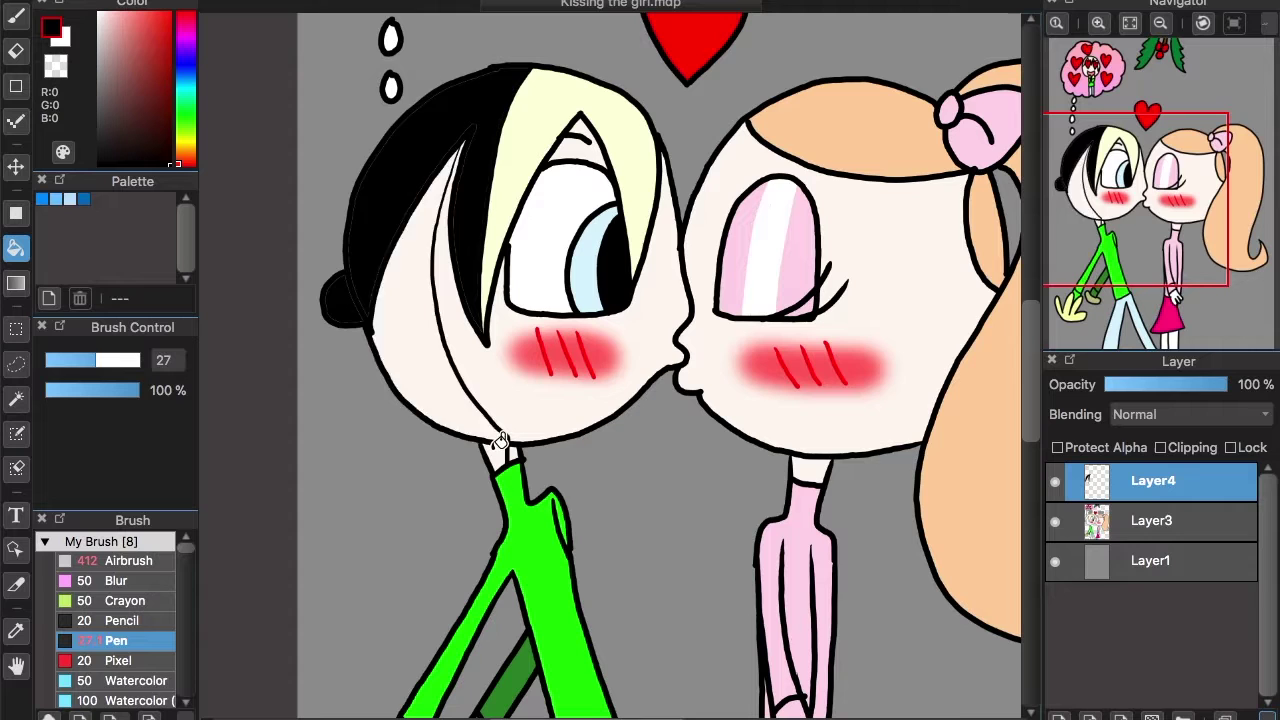
click(497, 440)
Draw a shading boundary along the boy's collar, shoulder and front sleeve, and fill the outer side with black.
scroll(849, 349, down, 5)
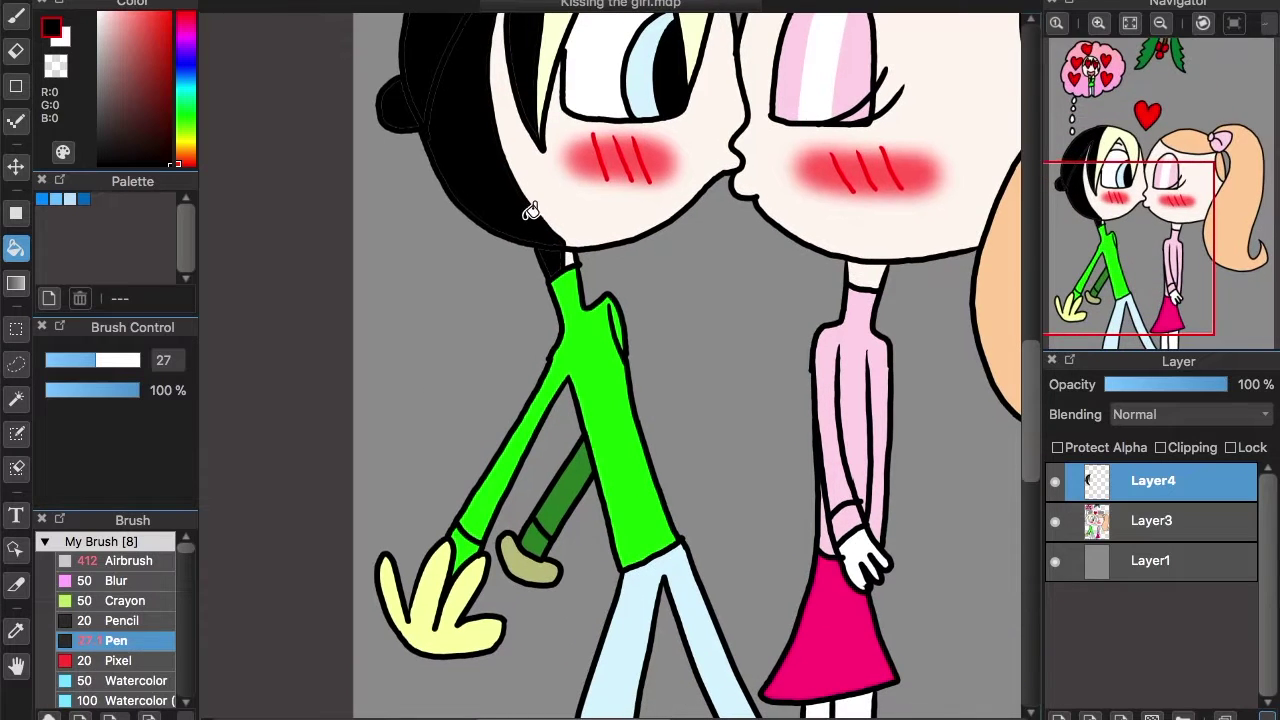
key(b)
mouse_move(566, 262)
mouse_down()
mouse_move(578, 340)
mouse_move(470, 535)
mouse_up()
key(g)
click(570, 284)
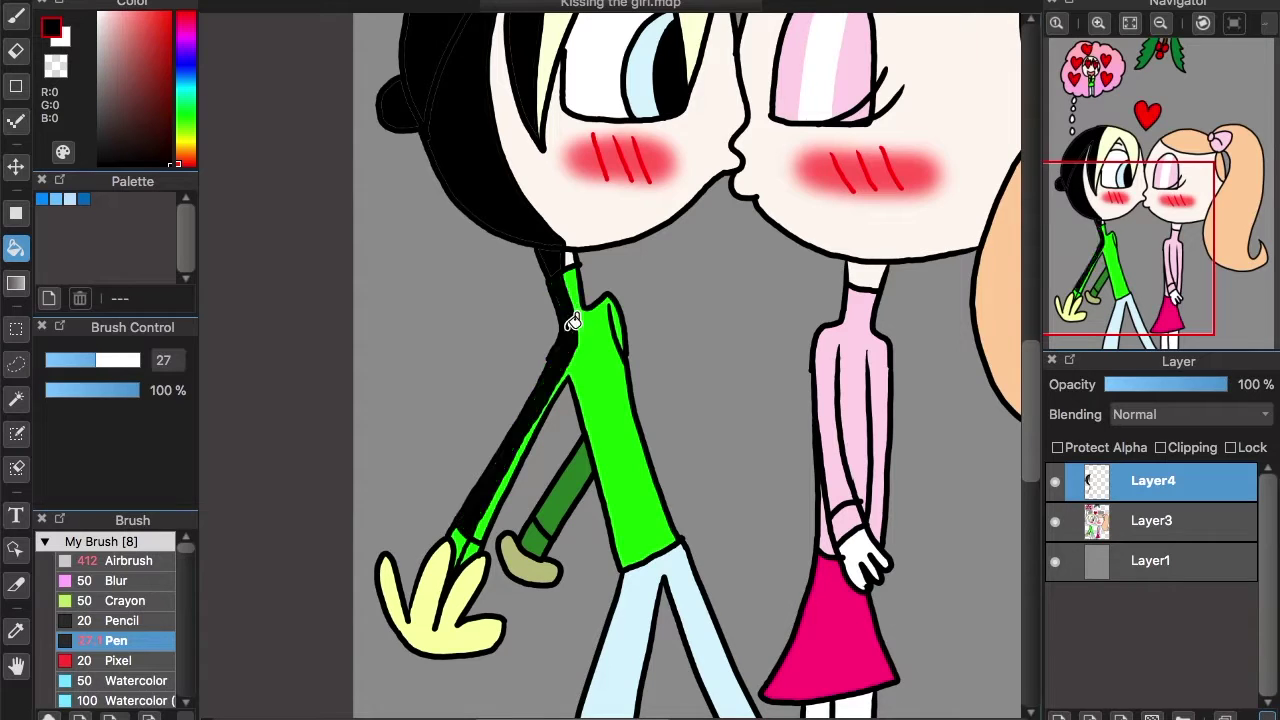
click(458, 535)
Draw a shading line down the boy's rear trouser leg and fill its outer side with black.
drag(1124, 235, 1129, 274)
key(b)
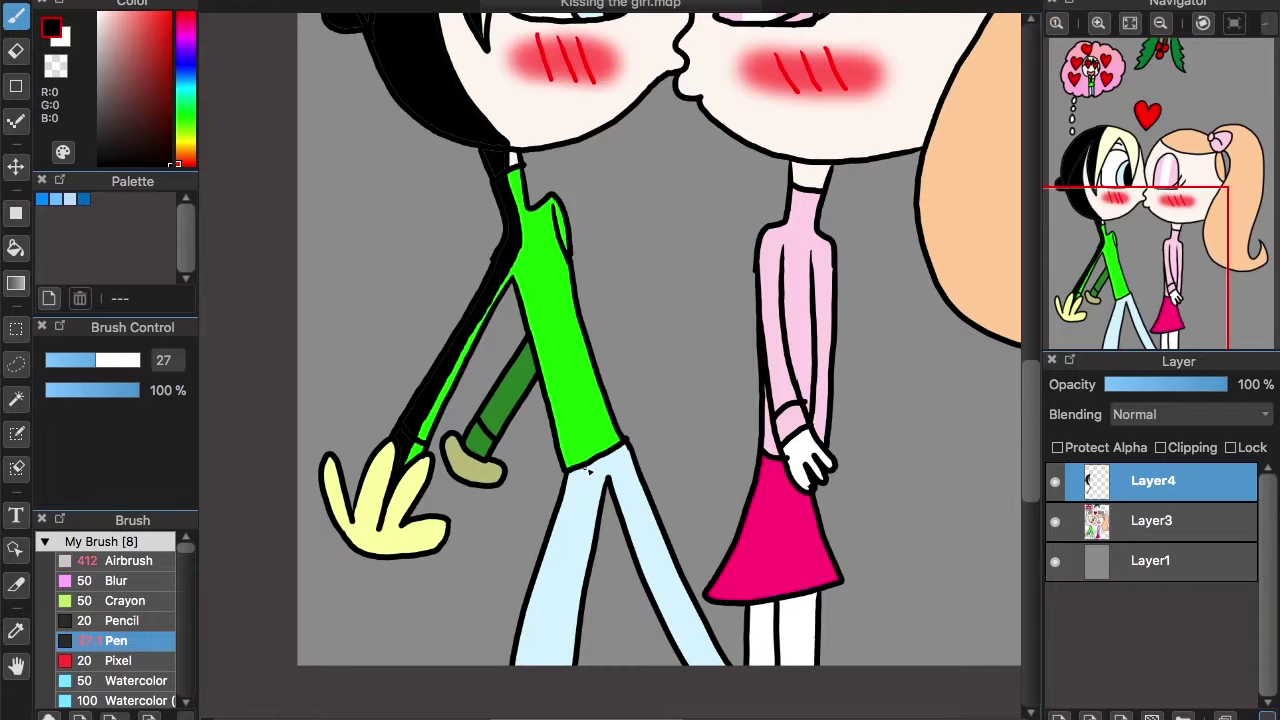
drag(590, 472, 545, 660)
click(16, 248)
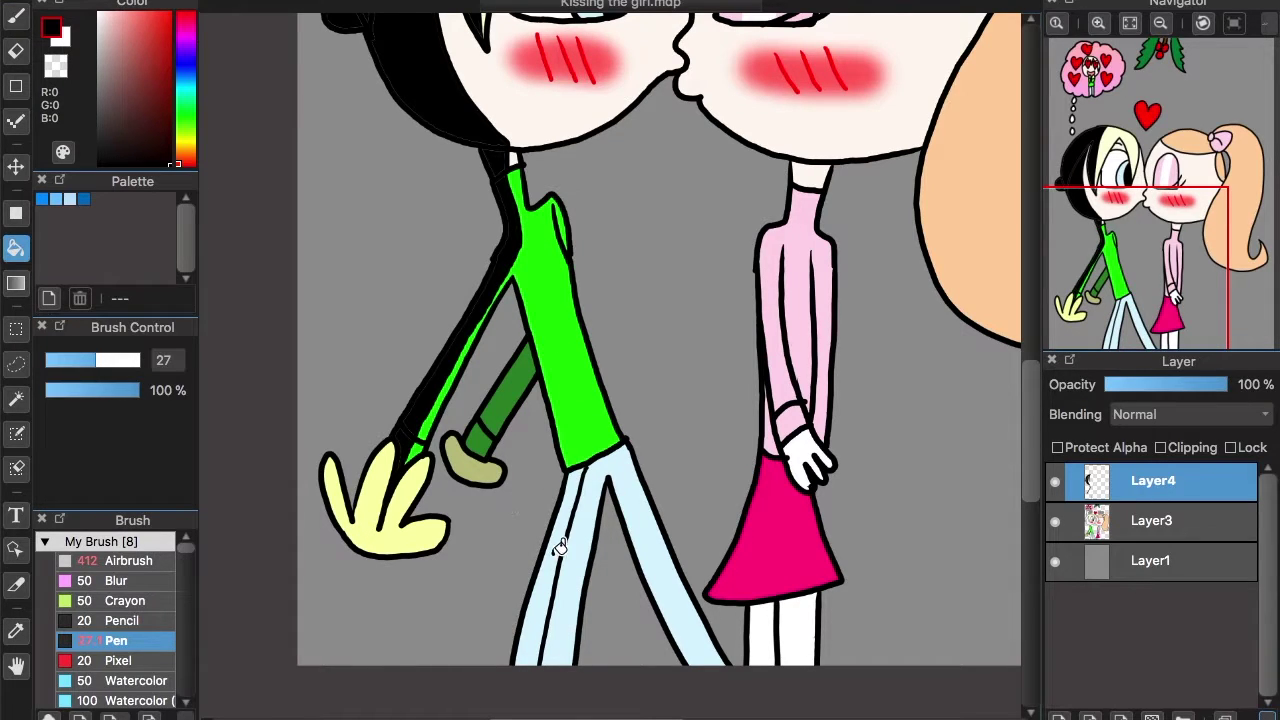
click(570, 548)
Draw a shading boundary along the girl's ponytail, and fill its inner side and the small strand beneath the bow with black.
drag(1136, 262, 1194, 192)
mouse_move(862, 560)
mouse_down()
mouse_move(886, 594)
mouse_move(763, 417)
mouse_move(766, 109)
mouse_move(727, 95)
mouse_up()
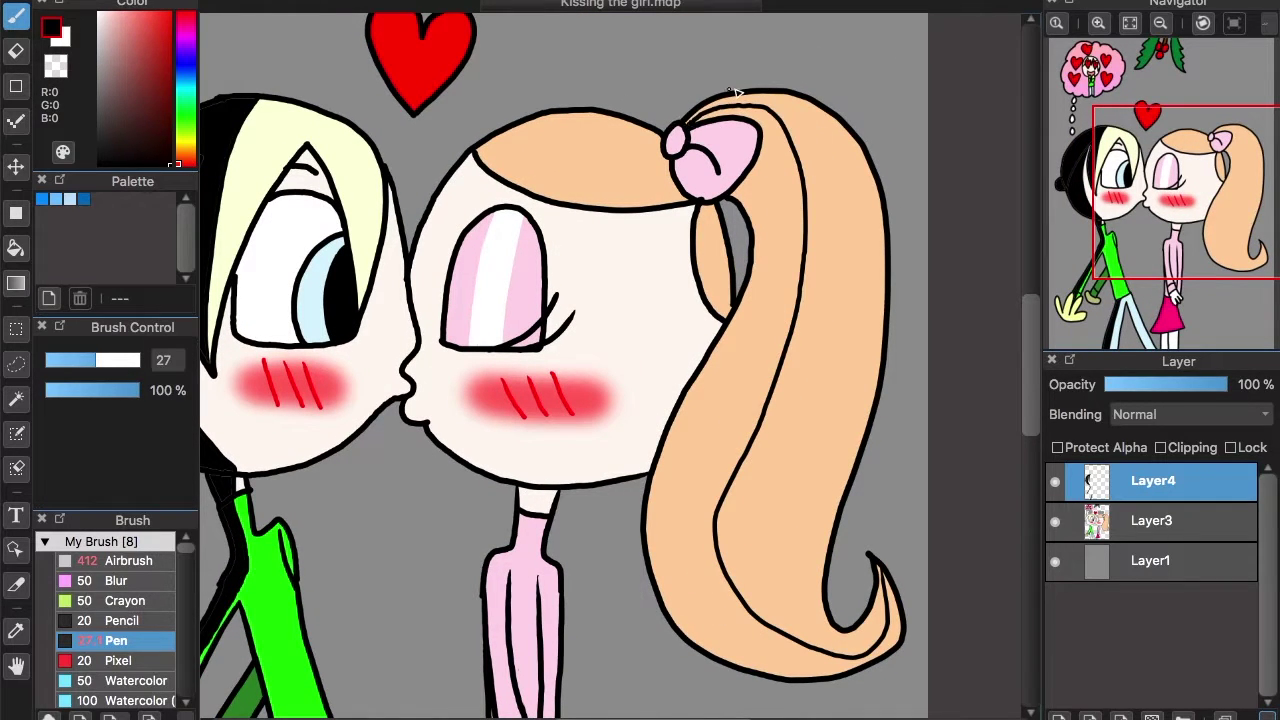
click(16, 248)
click(840, 203)
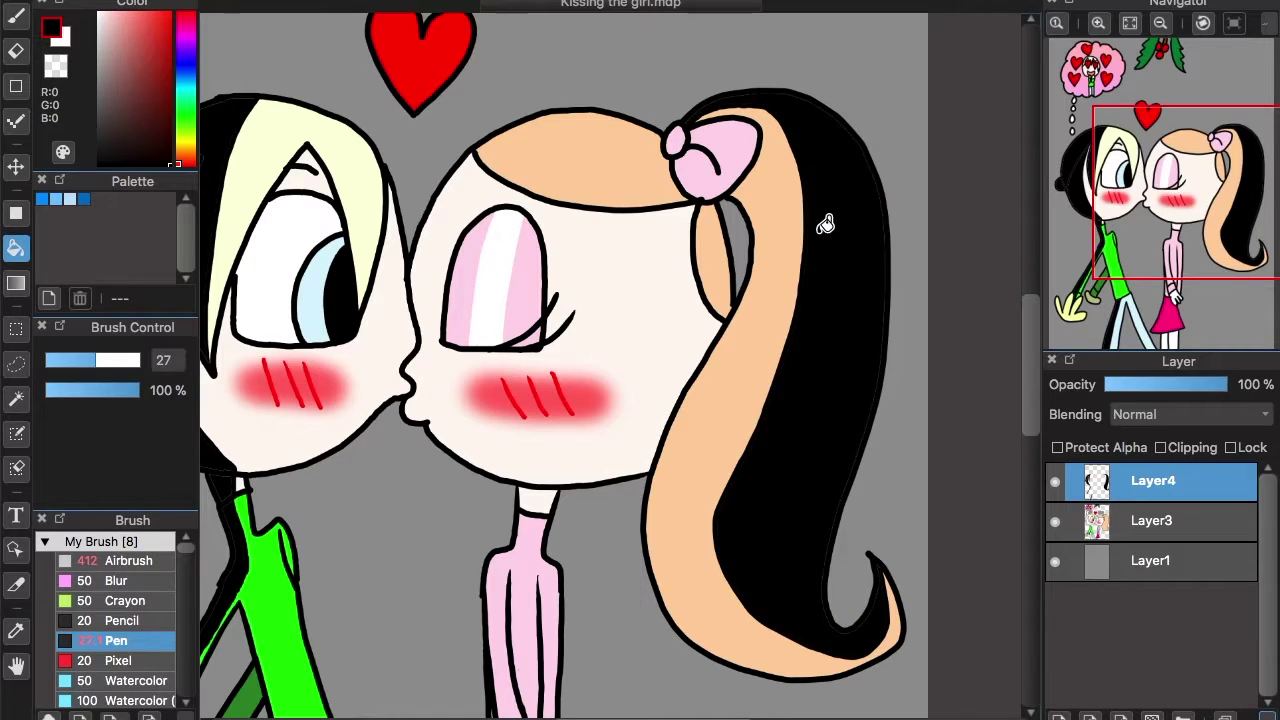
key(ctrl+z)
click(768, 242)
click(714, 235)
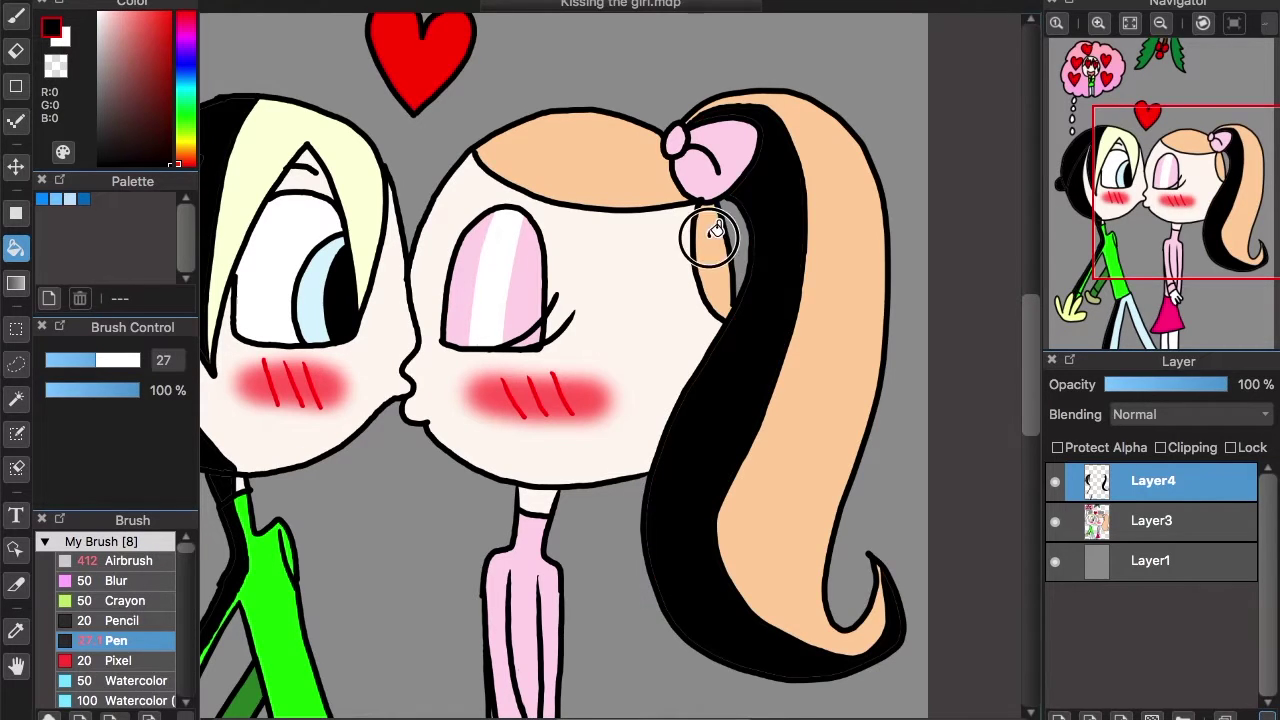
Draw a curved dividing line across the girl's fringe and fill the half nearest the bow with black.
key(b)
drag(564, 117, 577, 200)
drag(564, 118, 584, 207)
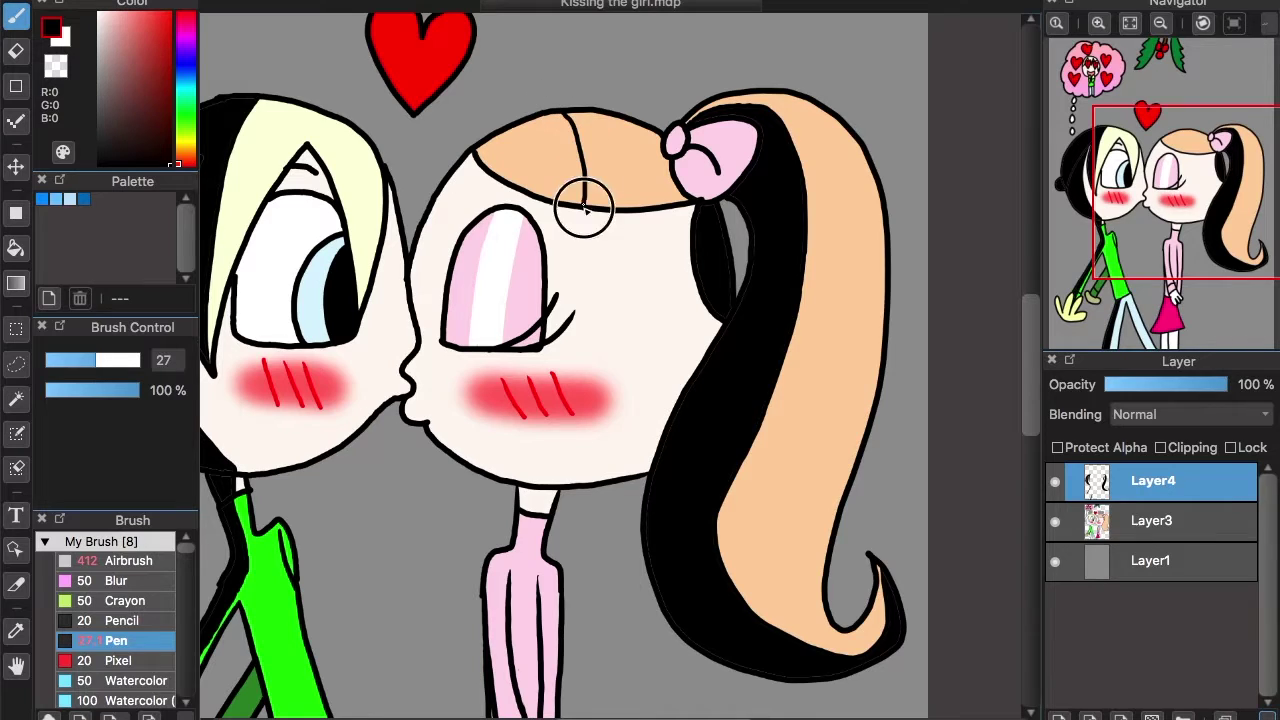
click(18, 250)
click(652, 142)
Draw shading boundaries on the girl's bow and its knot, and fill the outer part of the bow with black.
key(b)
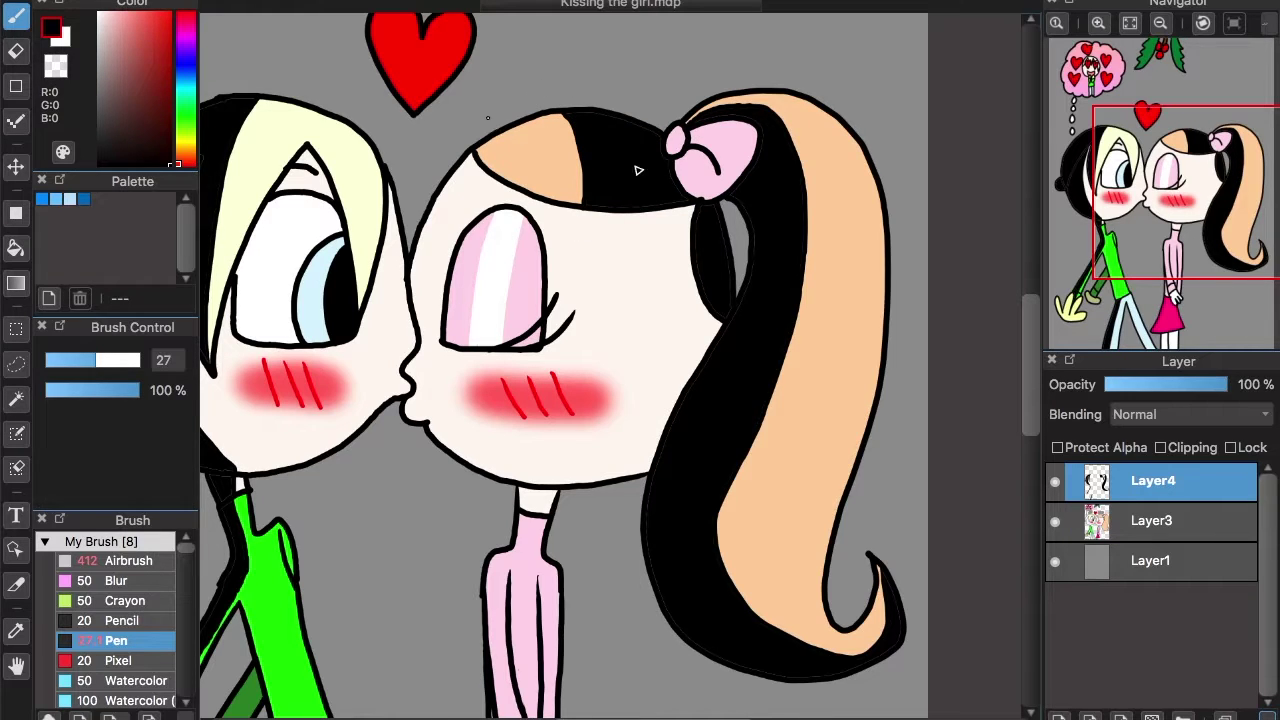
drag(722, 140, 690, 178)
click(17, 249)
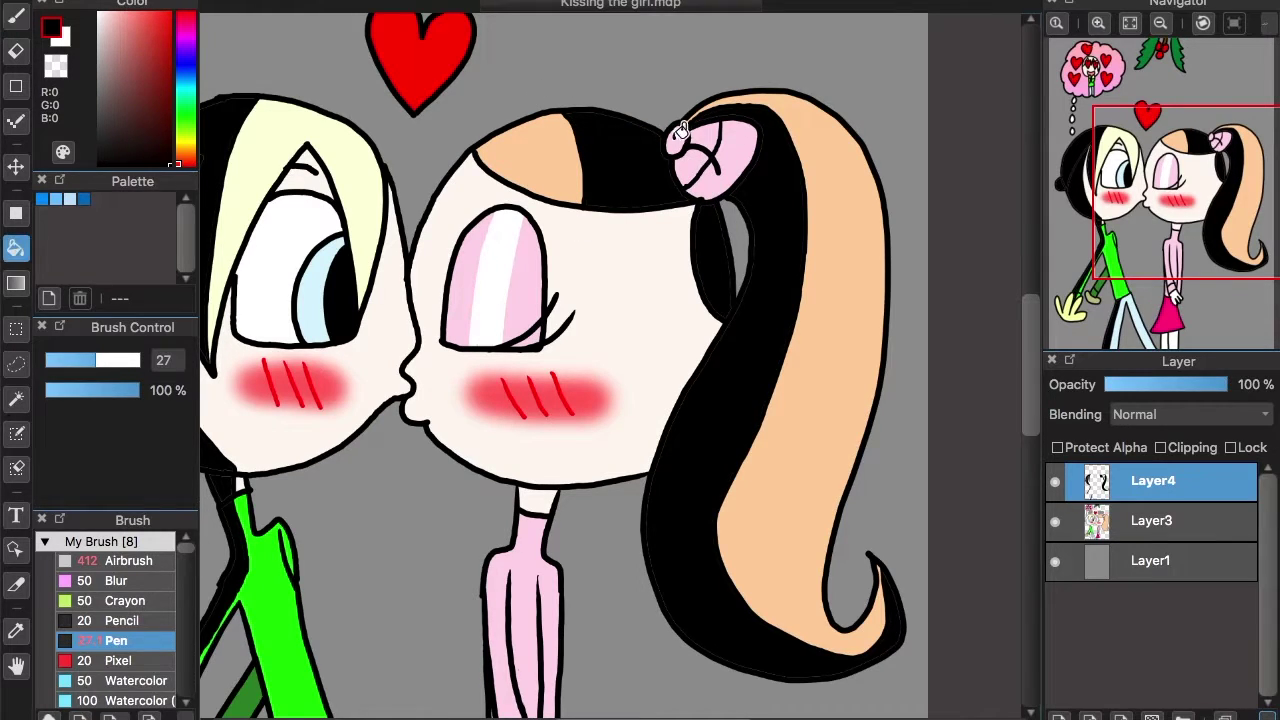
click(740, 135)
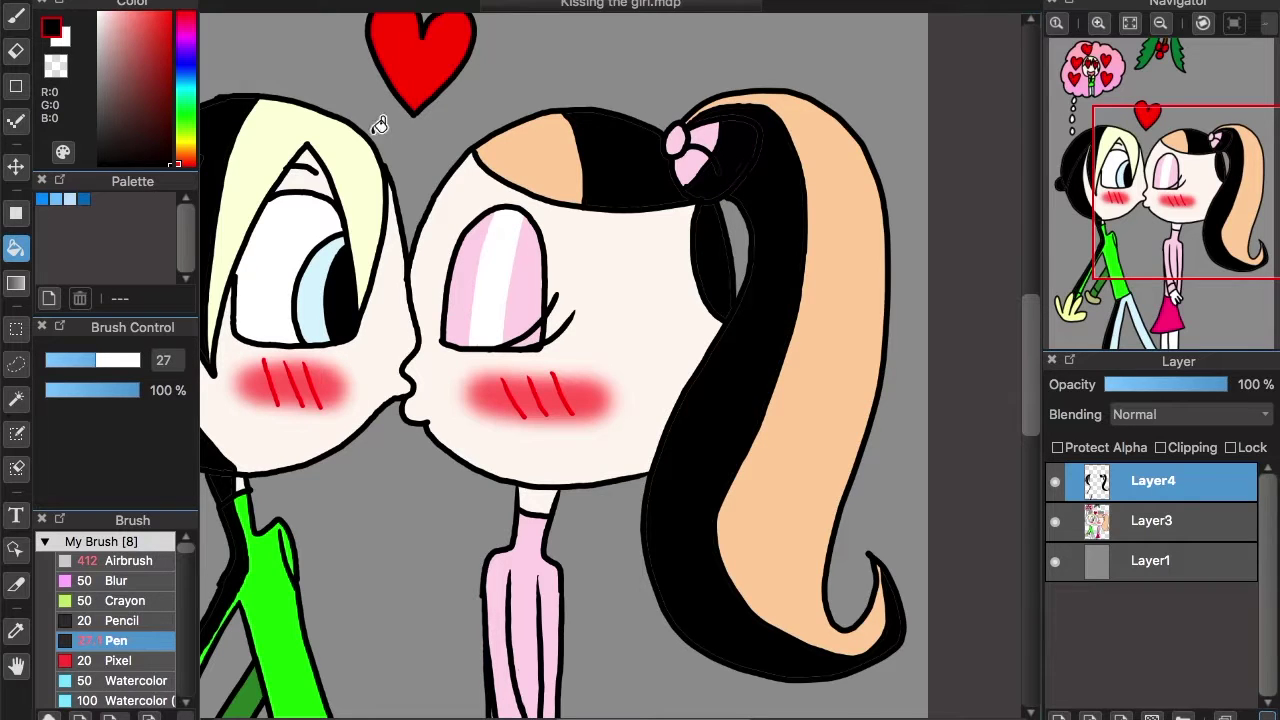
click(16, 16)
drag(675, 128, 669, 136)
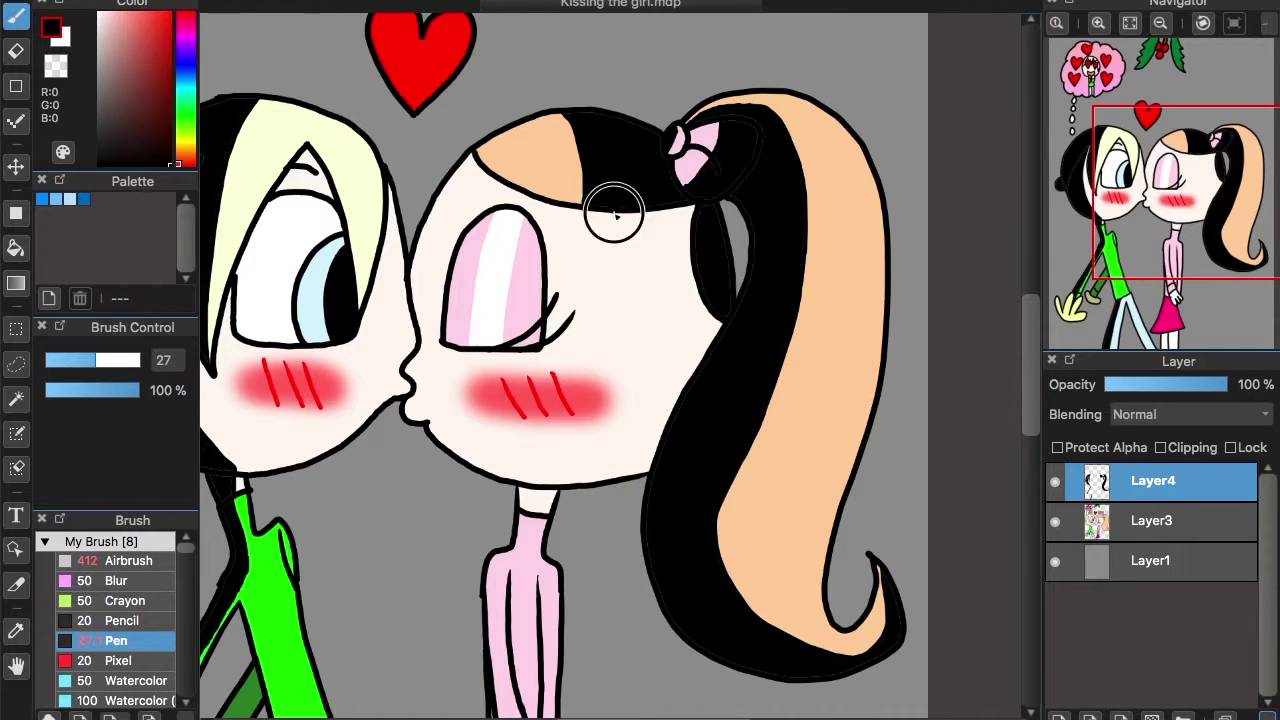
Draw a shading boundary from the girl's hairline down to her chin and fill the back of her face with black.
mouse_move(615, 213)
mouse_down()
mouse_move(632, 412)
mouse_move(607, 483)
mouse_up()
click(17, 255)
click(672, 271)
Draw a shading line down the girl's neck and sweater to the waist, and fill the side away from the boy with black.
drag(1166, 165, 1180, 273)
key(b)
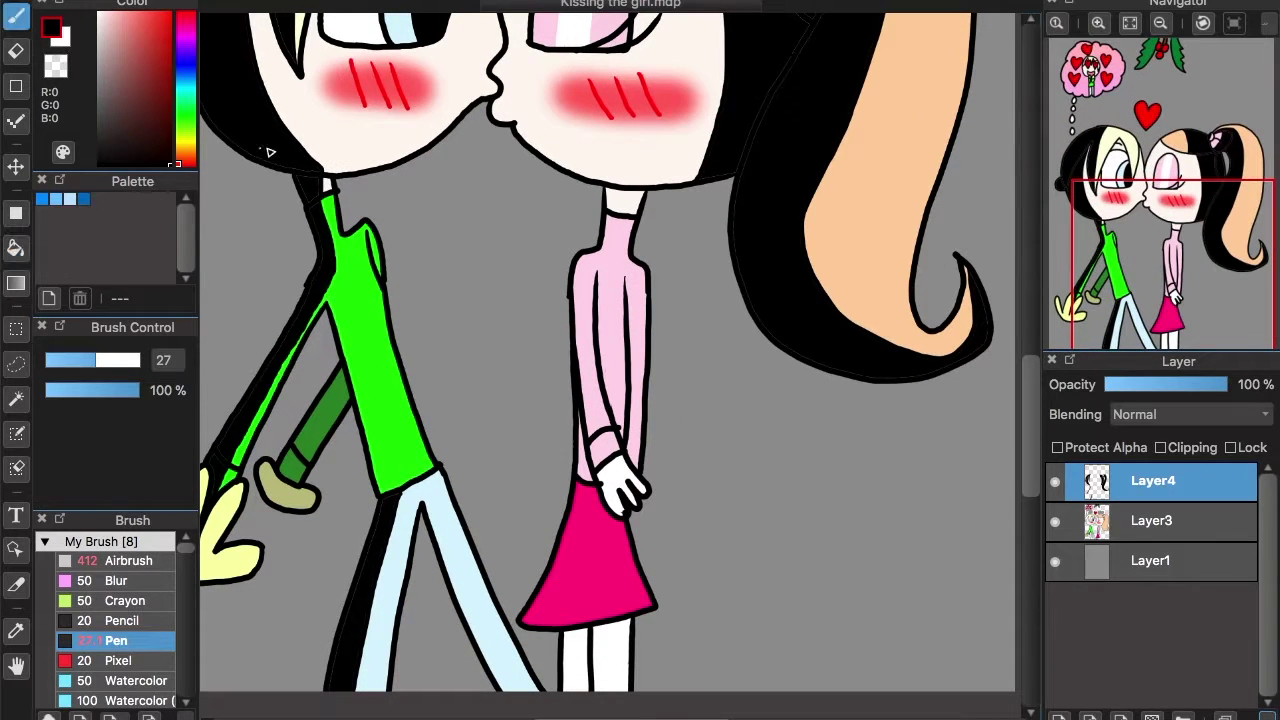
drag(630, 193, 630, 485)
click(14, 252)
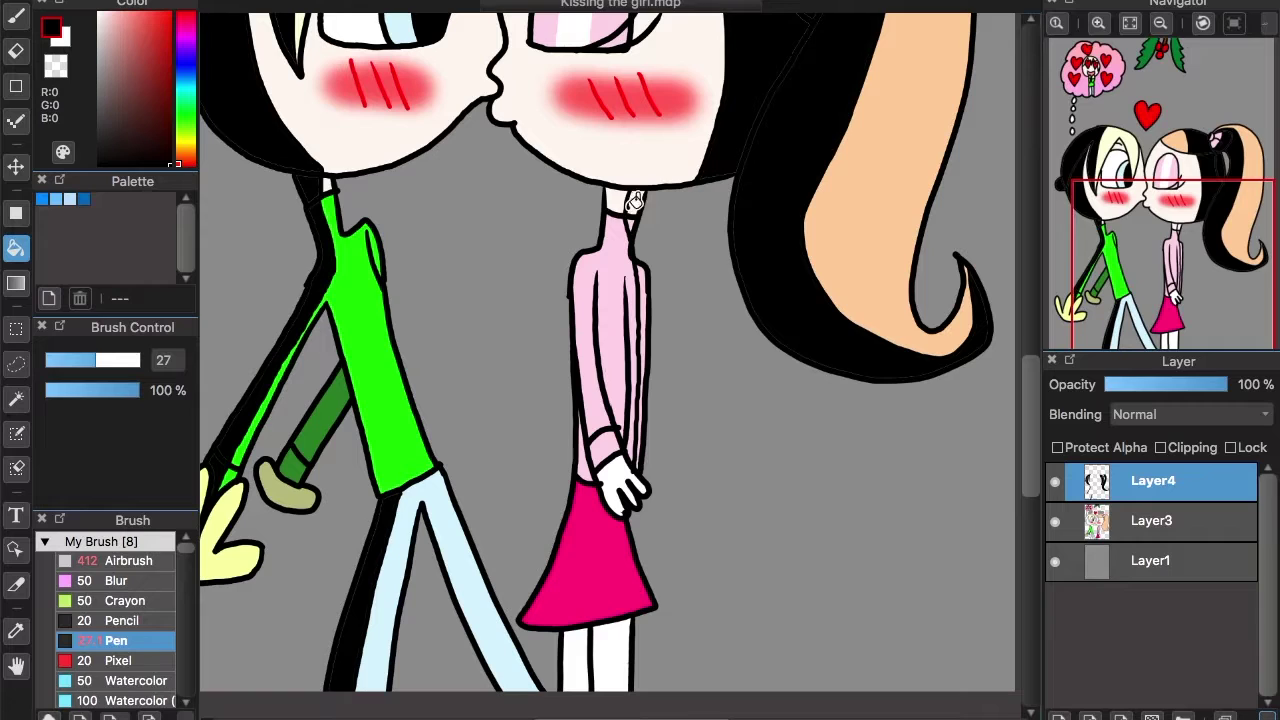
click(645, 270)
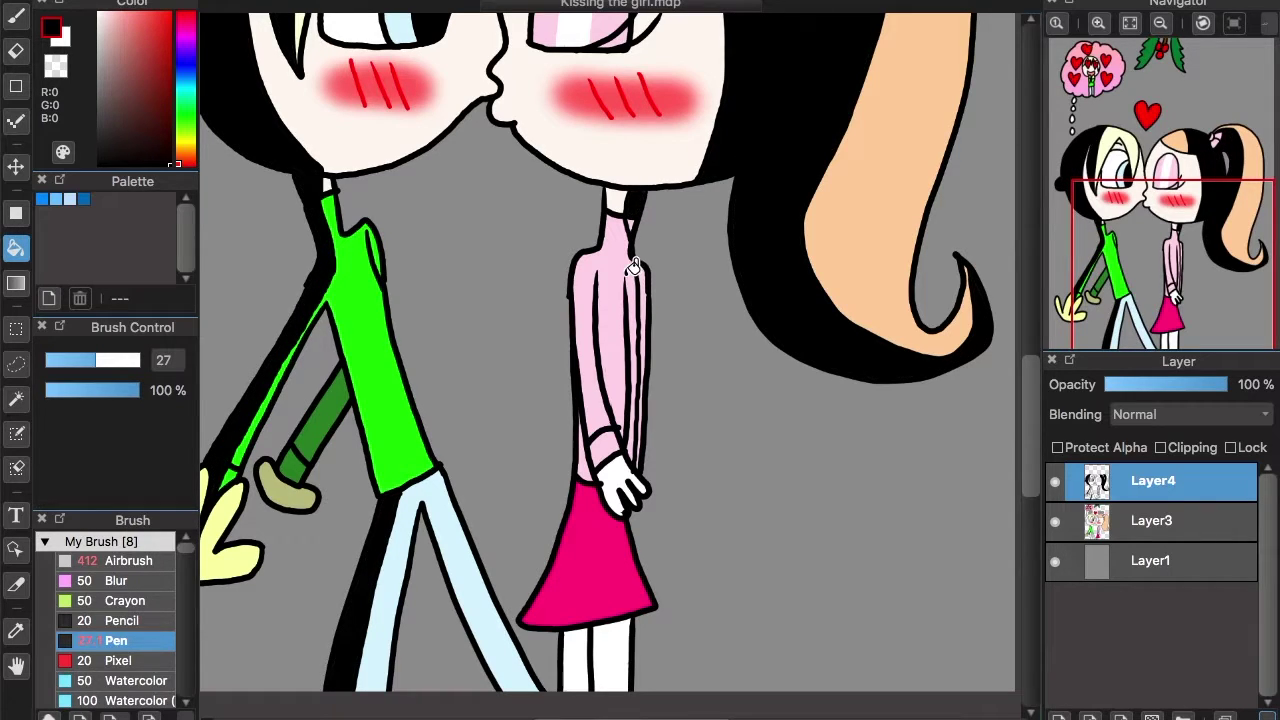
Draw a shading boundary down the girl's skirt, and fill the shaded part of the skirt and the rear leg with black.
click(1099, 24)
click(1099, 24)
drag(1160, 258, 1167, 314)
key(b)
drag(623, 286, 590, 550)
key(g)
click(654, 430)
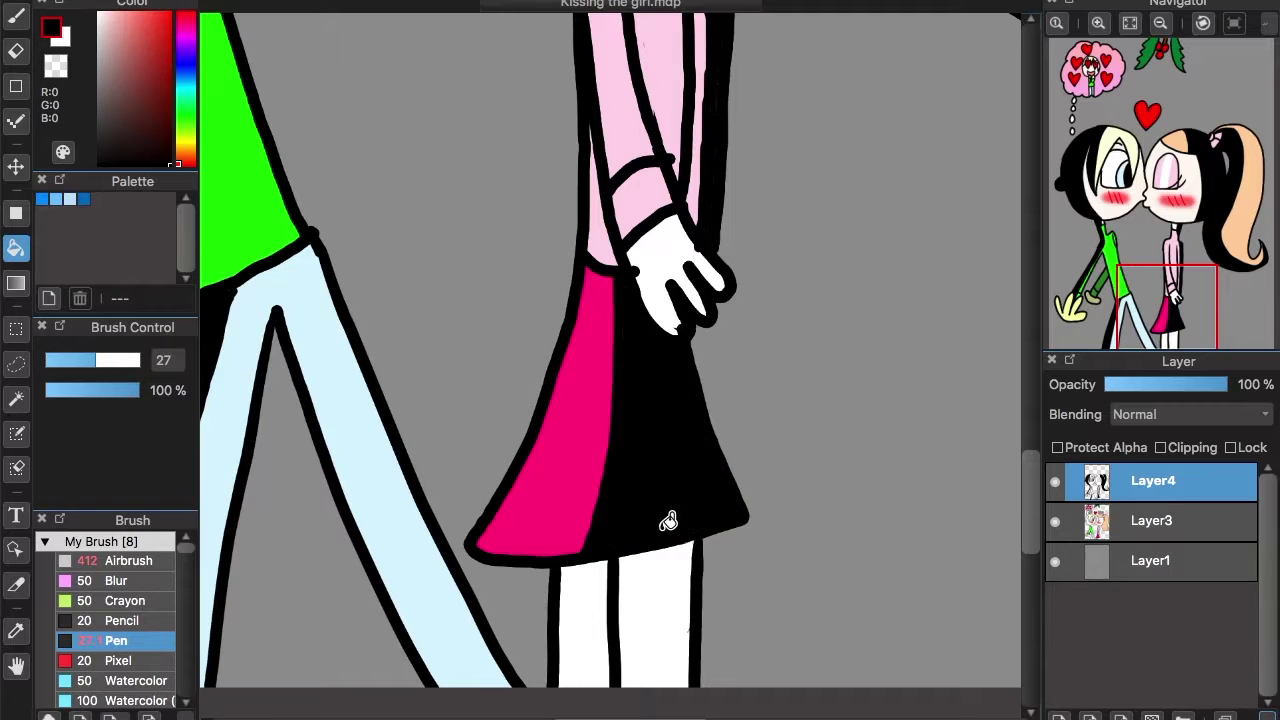
click(667, 580)
Set the opacity of the shading layer Layer4 to 23% and merge it down into Layer3.
click(1161, 23)
click(1166, 26)
click(1166, 26)
drag(1168, 262, 1136, 165)
drag(1228, 386, 1148, 392)
mouse_move(1153, 243)
mouse_down()
mouse_move(1158, 277)
mouse_move(1158, 240)
mouse_up()
click(1266, 713)
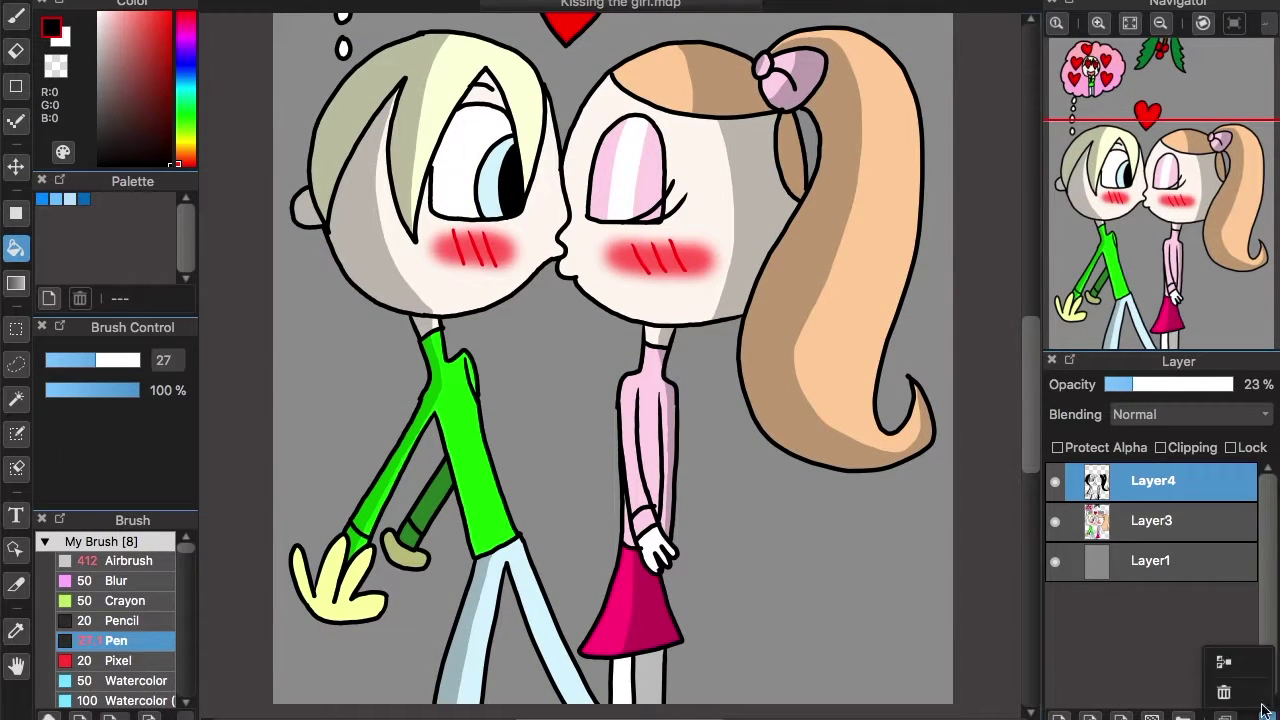
click(1223, 661)
Dab small white highlights (RGB 255, 255, 255) on the large heart and the five hearts in the thought cloud with the Pen.
scroll(1160, 200, up, 5)
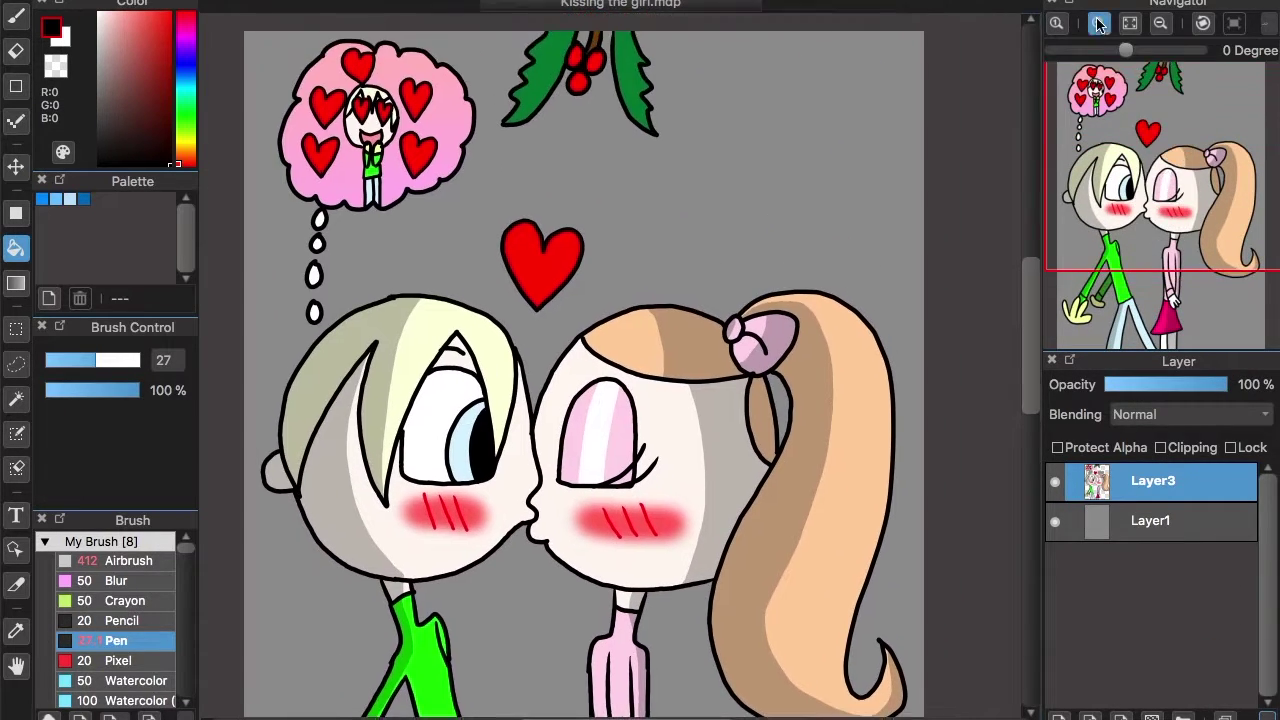
click(1098, 24)
click(527, 126)
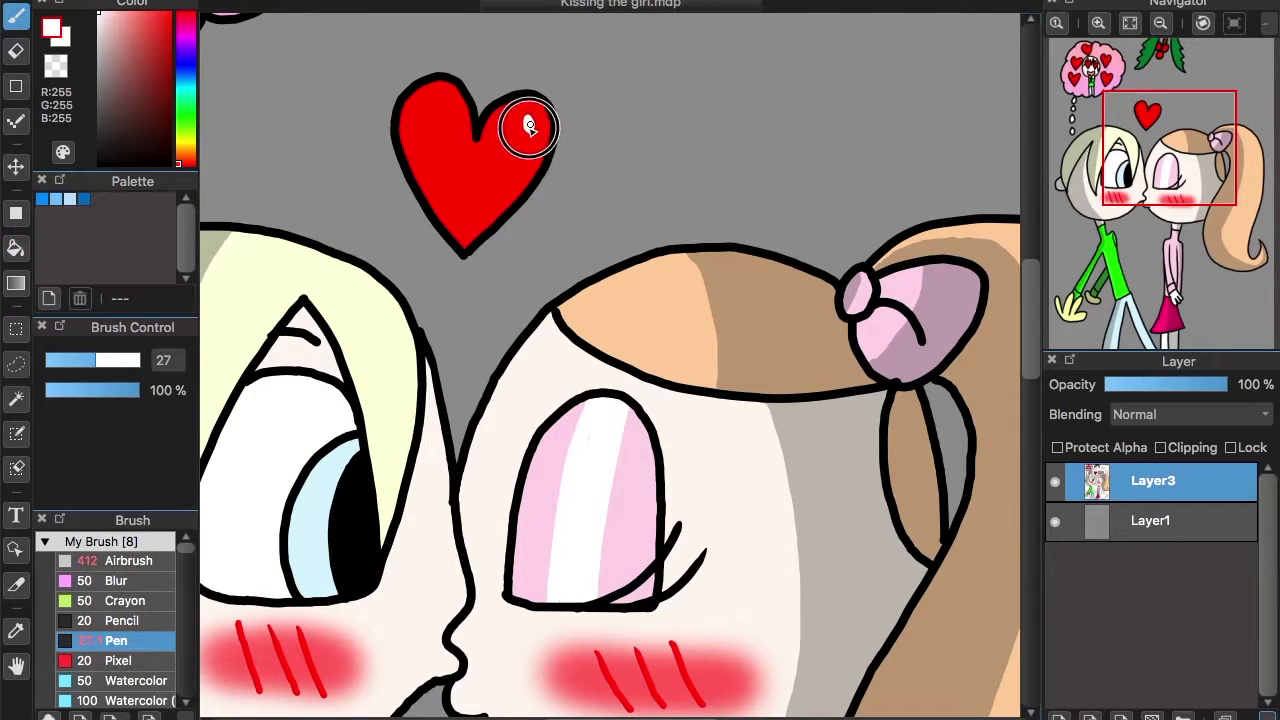
scroll(702, 101, up, 5)
click(622, 255)
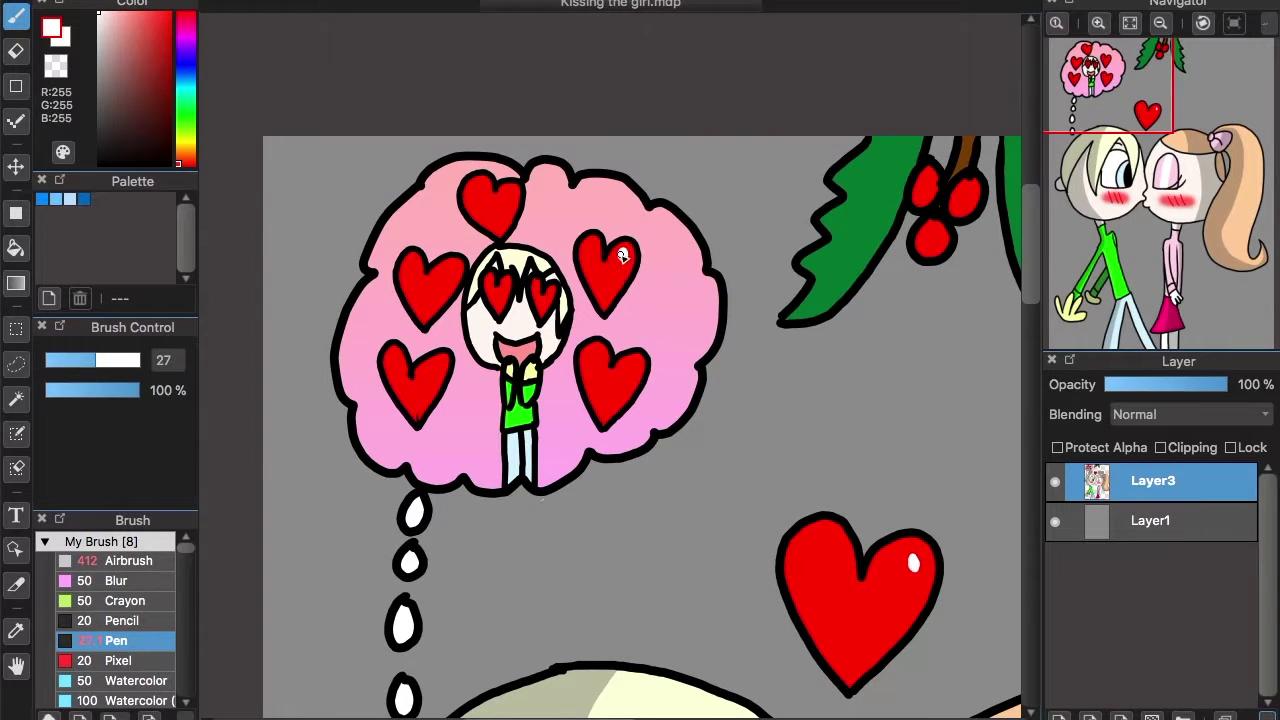
click(628, 372)
click(455, 272)
click(509, 196)
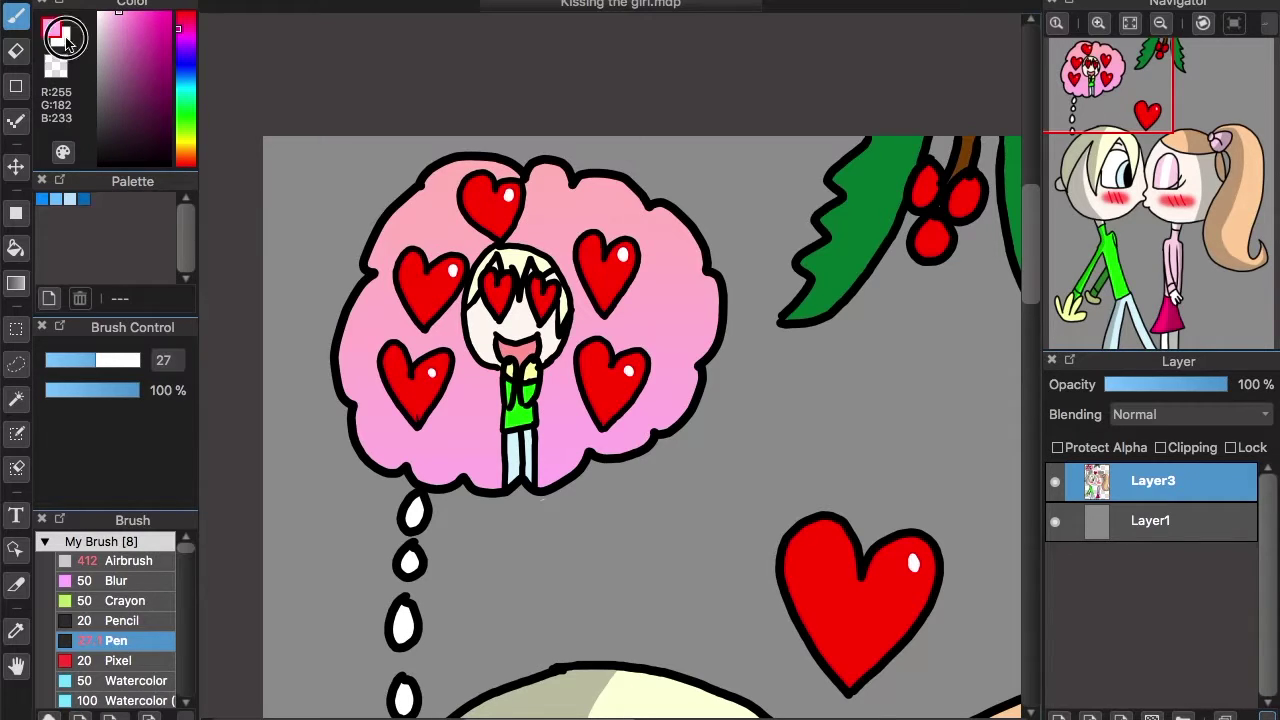
Select the grey area around the figures on Layer1 and fill it with a downward gradient from red (RGB 249, 89, 107) to pink.
right_click(433, 213)
drag(119, 17, 145, 15)
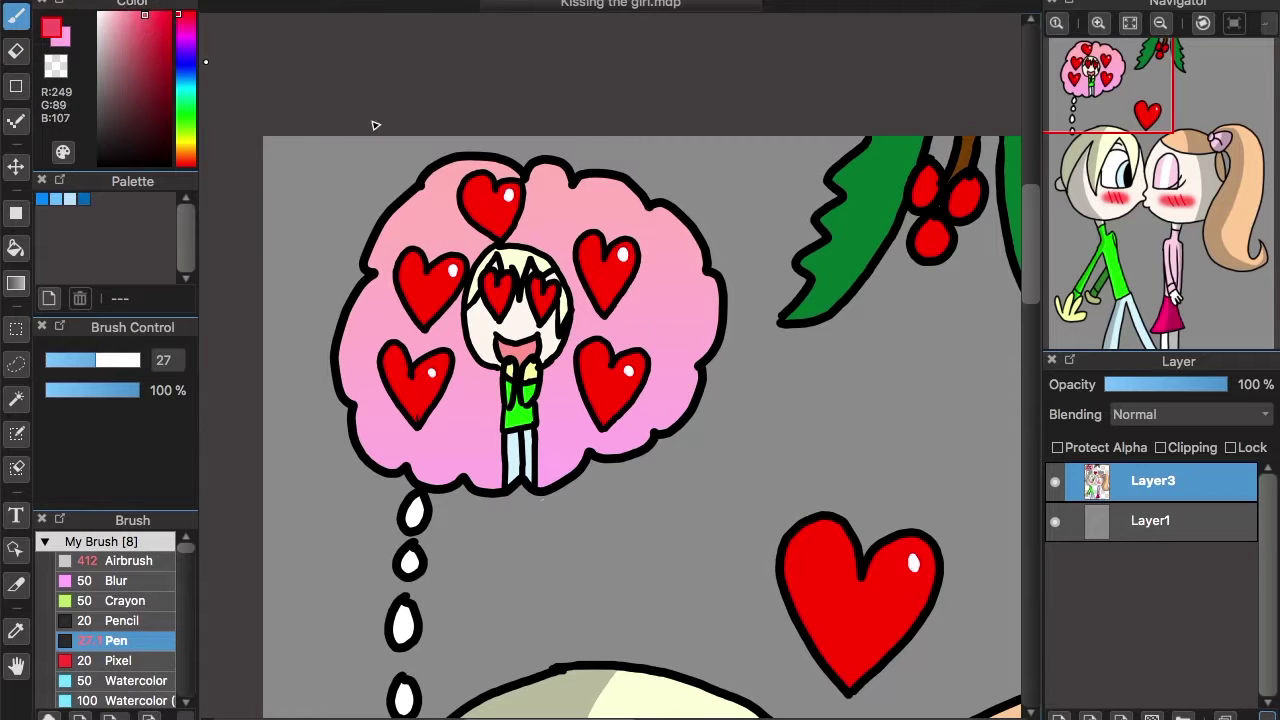
click(1160, 25)
click(1160, 25)
click(1160, 25)
click(1160, 25)
drag(1151, 227, 1171, 229)
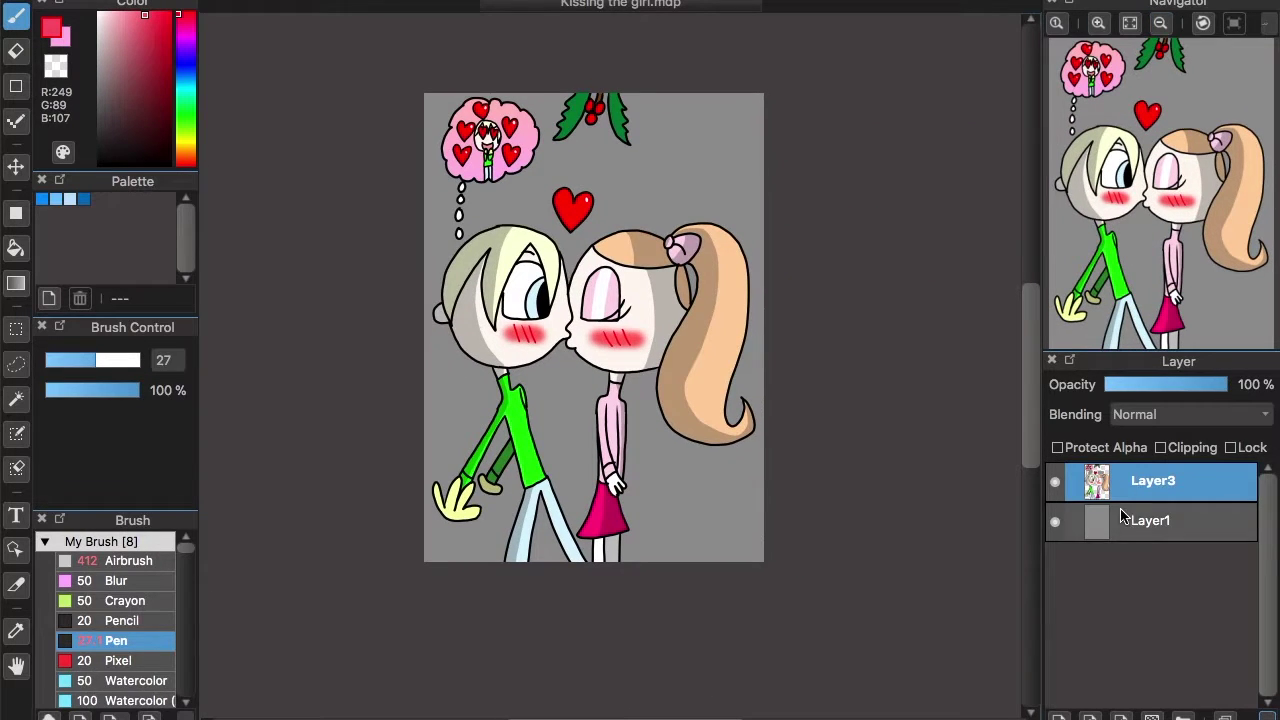
click(1117, 516)
key(w)
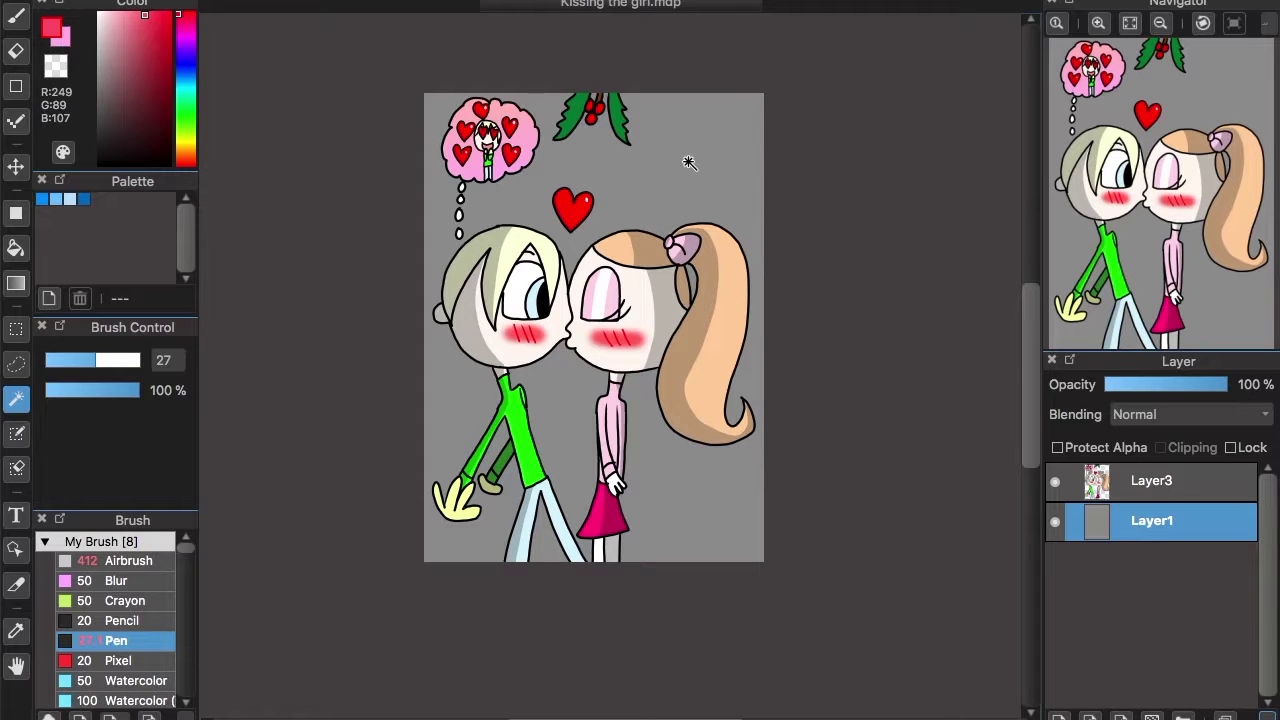
click(650, 209)
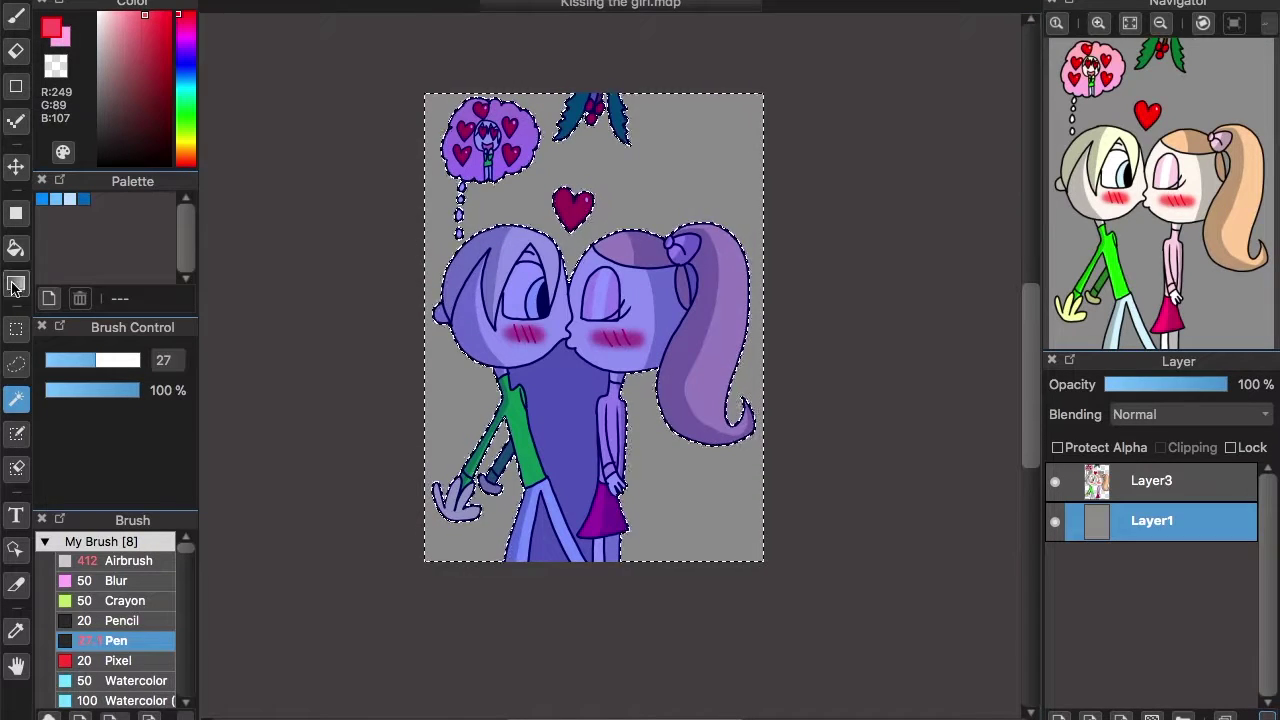
key(g)
drag(601, 96, 583, 622)
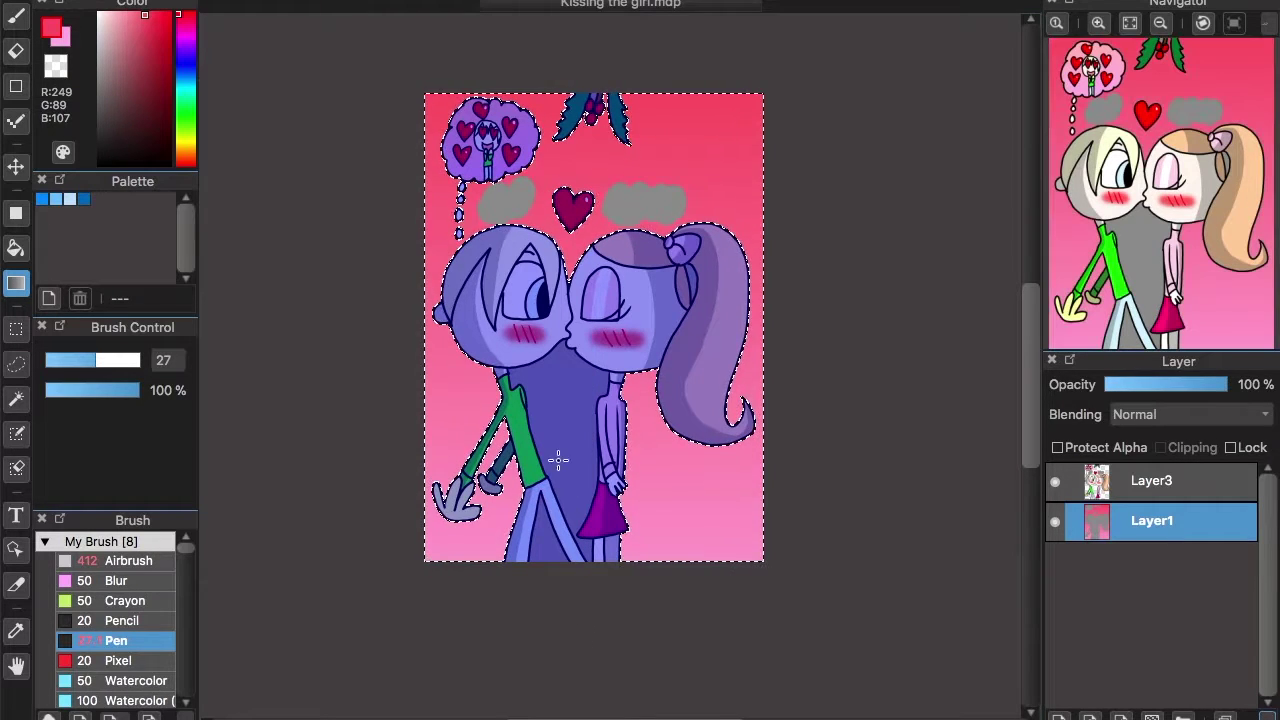
Select the grey gap between the boy's and girl's bodies and fill it with a pink gradient matching the surrounding background.
key(w)
click(585, 415)
alt+click(474, 389)
key(g)
drag(575, 355, 580, 666)
Select the grey triangle between the boy's legs and fill it with a gradient starting from the sampled background pink (RGB 253, 160, 204).
key(w)
click(537, 540)
alt+click(487, 543)
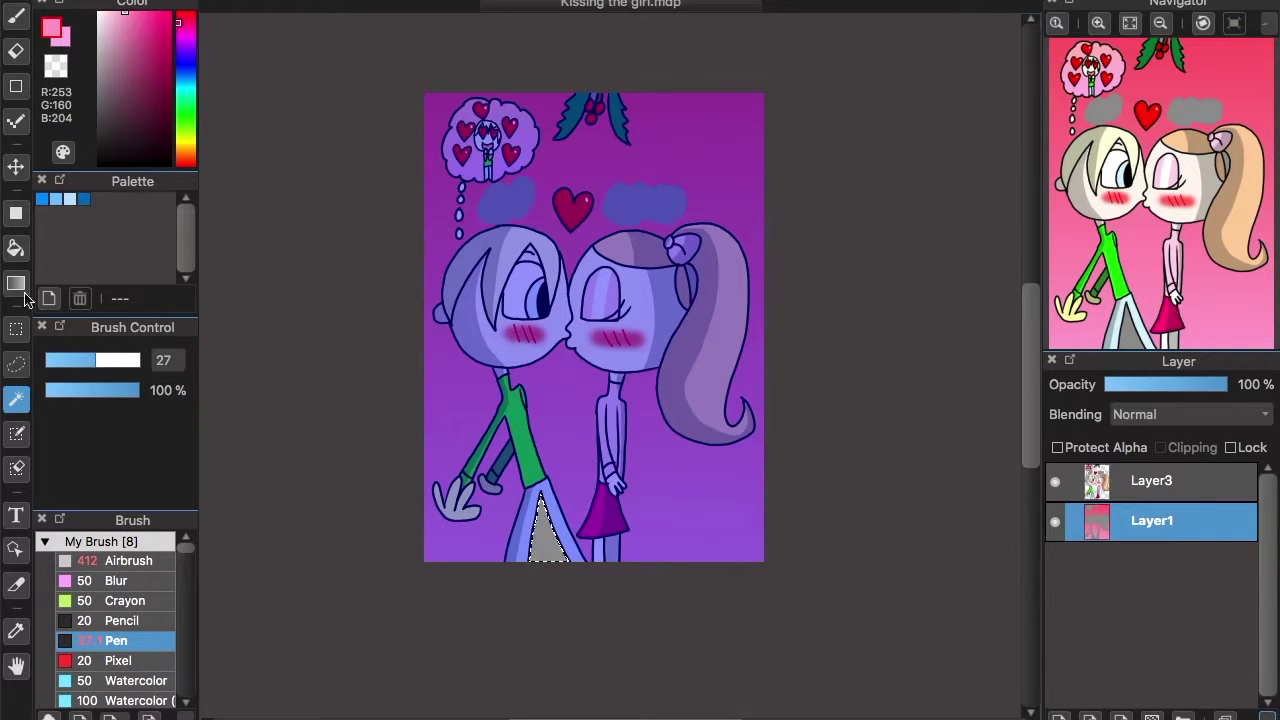
key(g)
key(super+d)
Try to fill the grey patch above the girl's head with a gradient from the sampled background colour RGB 249, 101, 123.
alt+click(609, 176)
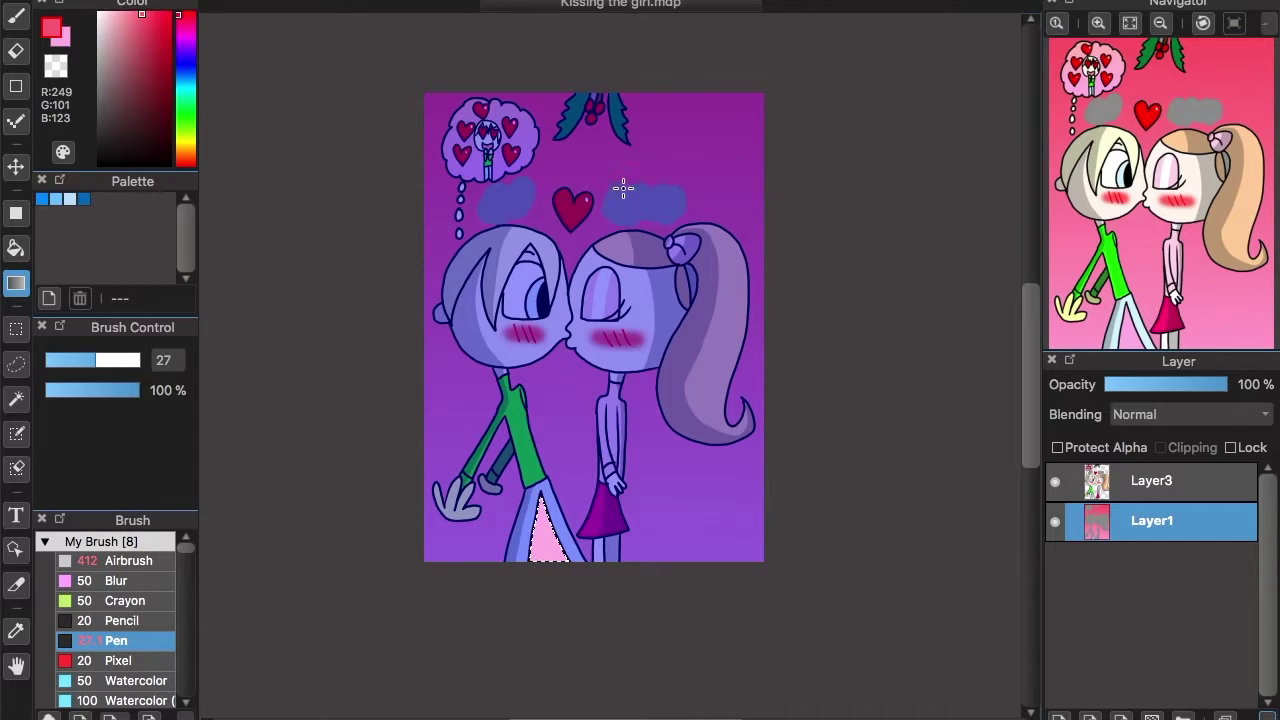
click(18, 397)
key(g)
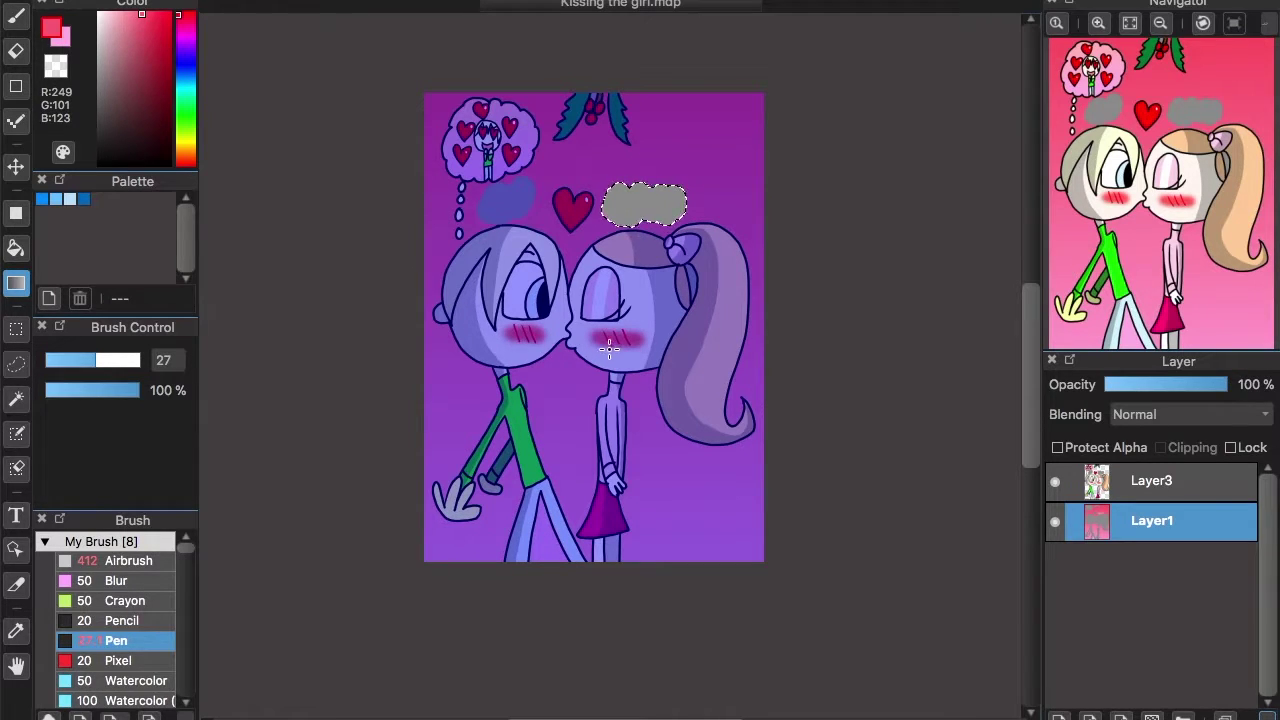
drag(638, 183, 630, 325)
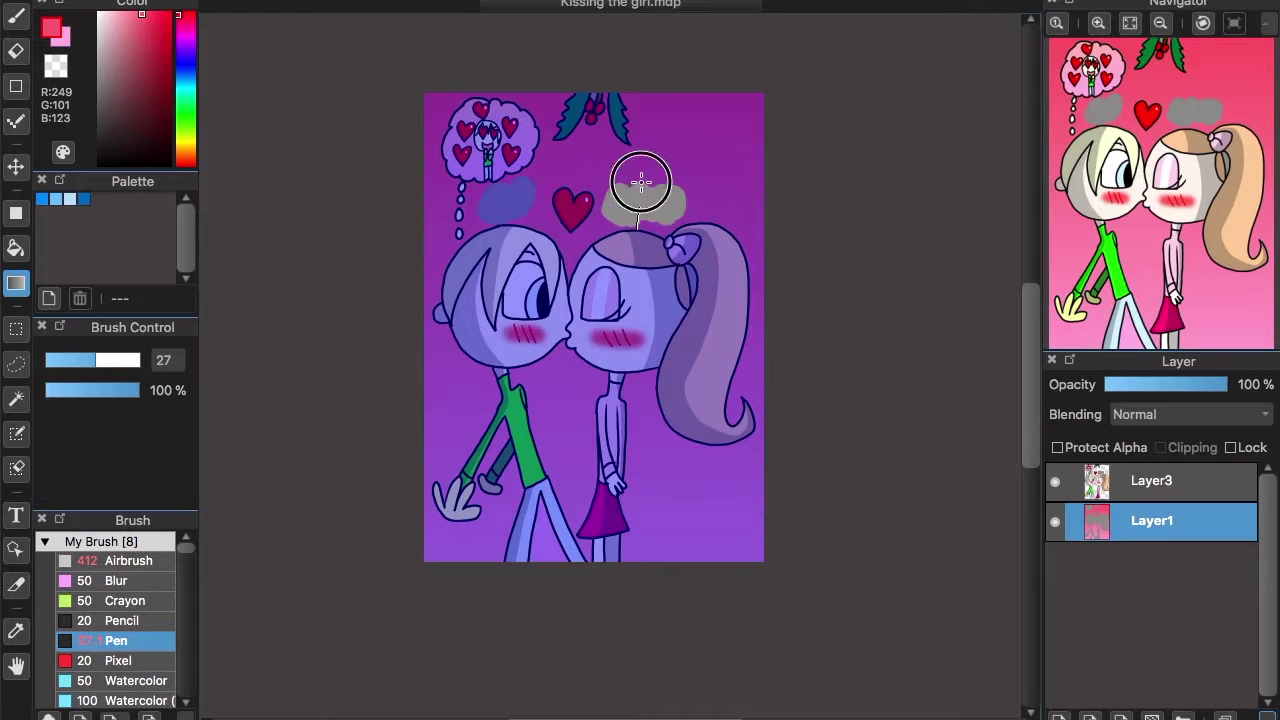
click(416, 2)
click(440, 17)
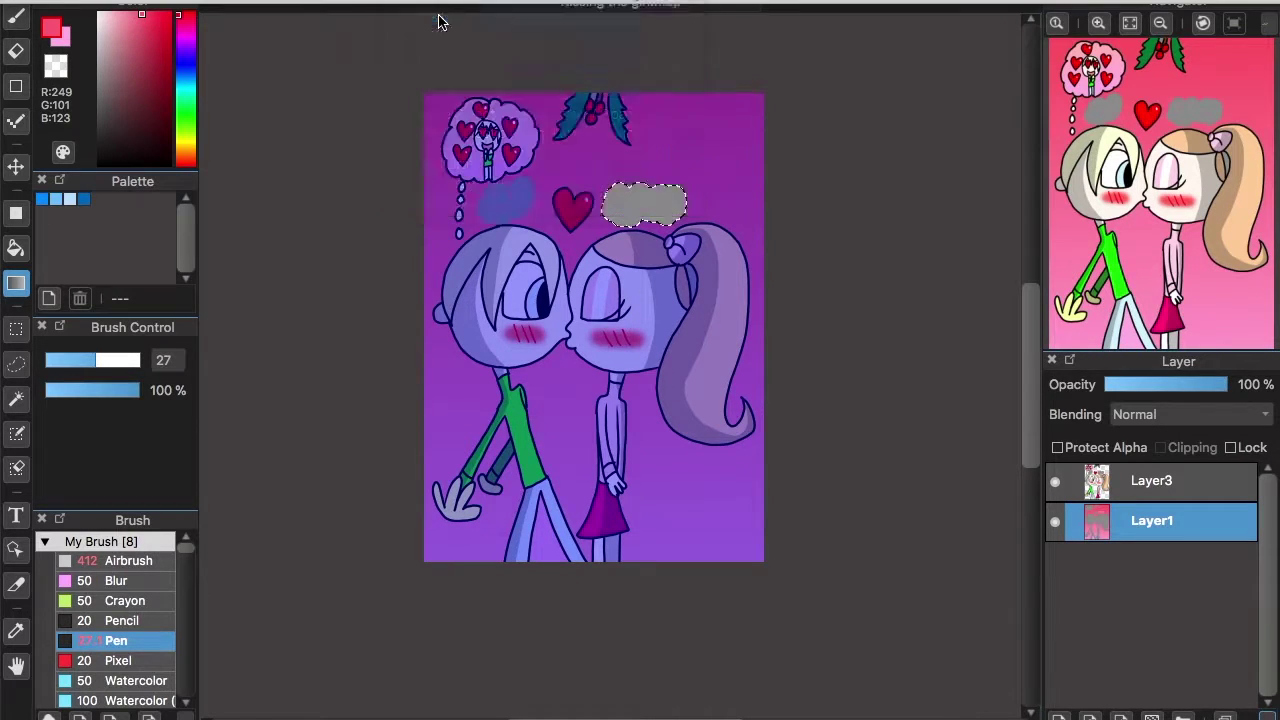
Reselect the grey patch above the girl's head and bucket-fill it on Layer3 with the sampled background colour RGB 250, 106, 130.
click(20, 397)
click(20, 397)
click(652, 198)
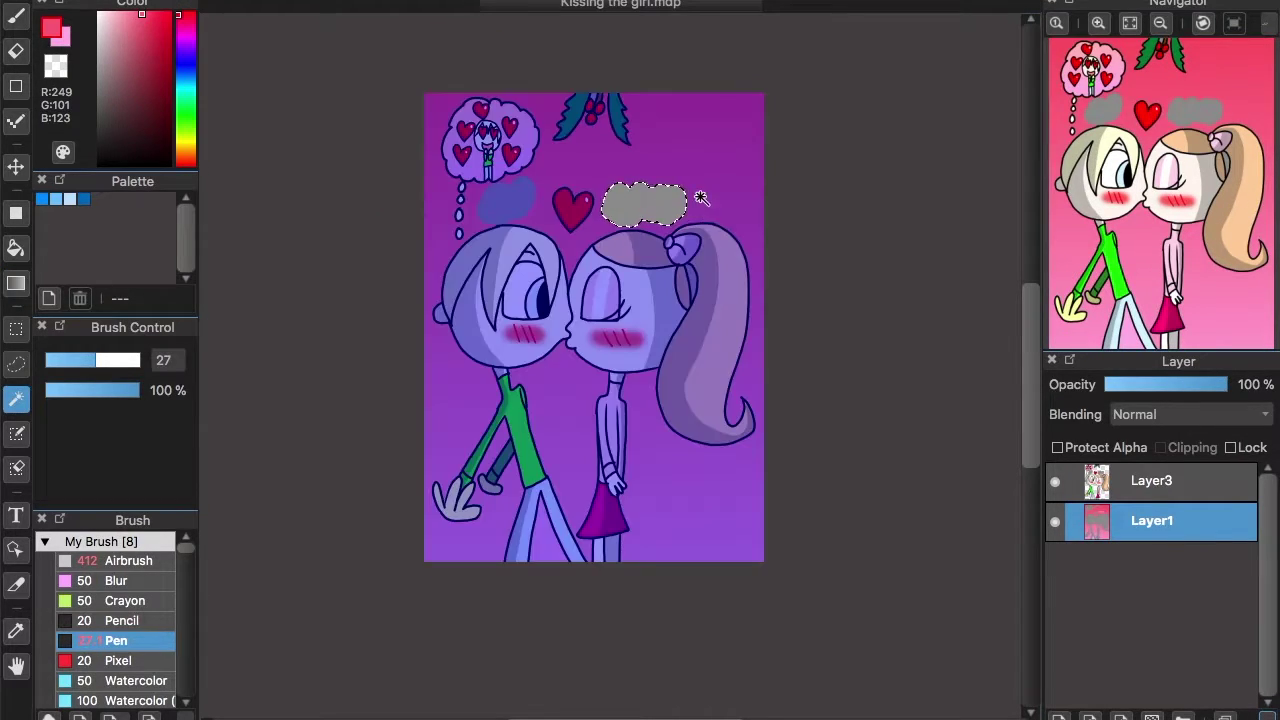
click(15, 249)
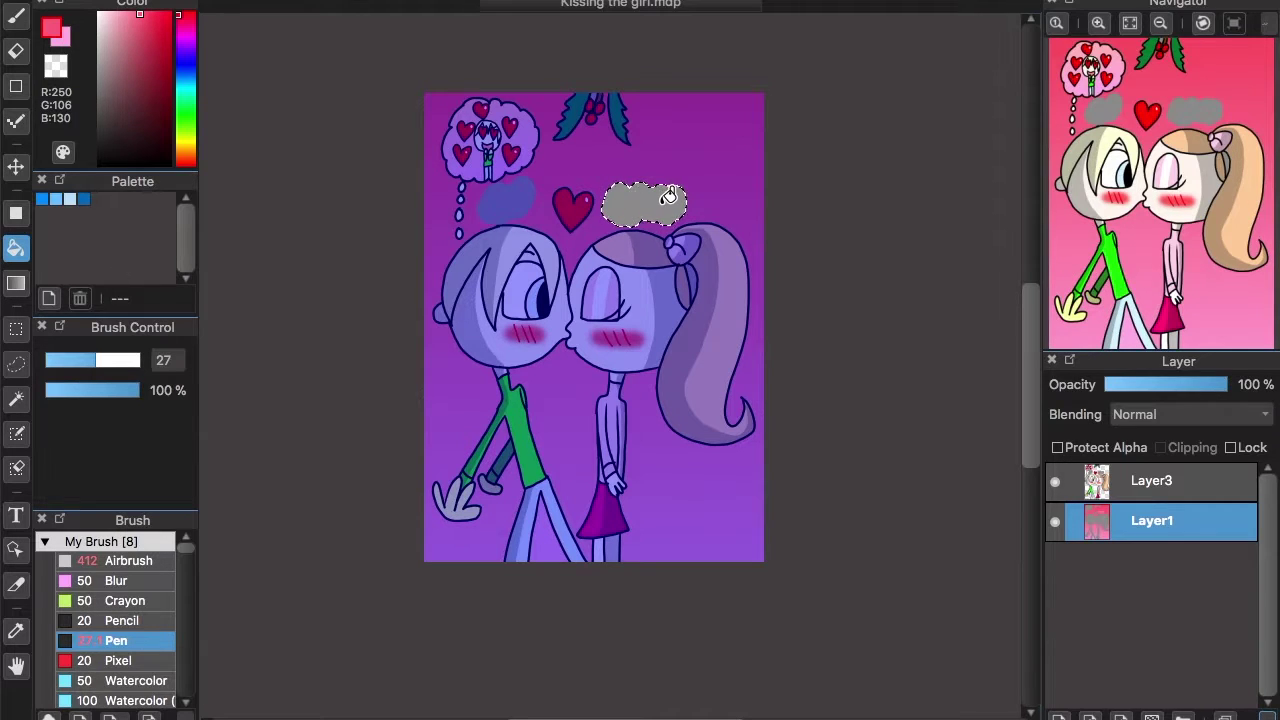
click(1104, 488)
click(655, 200)
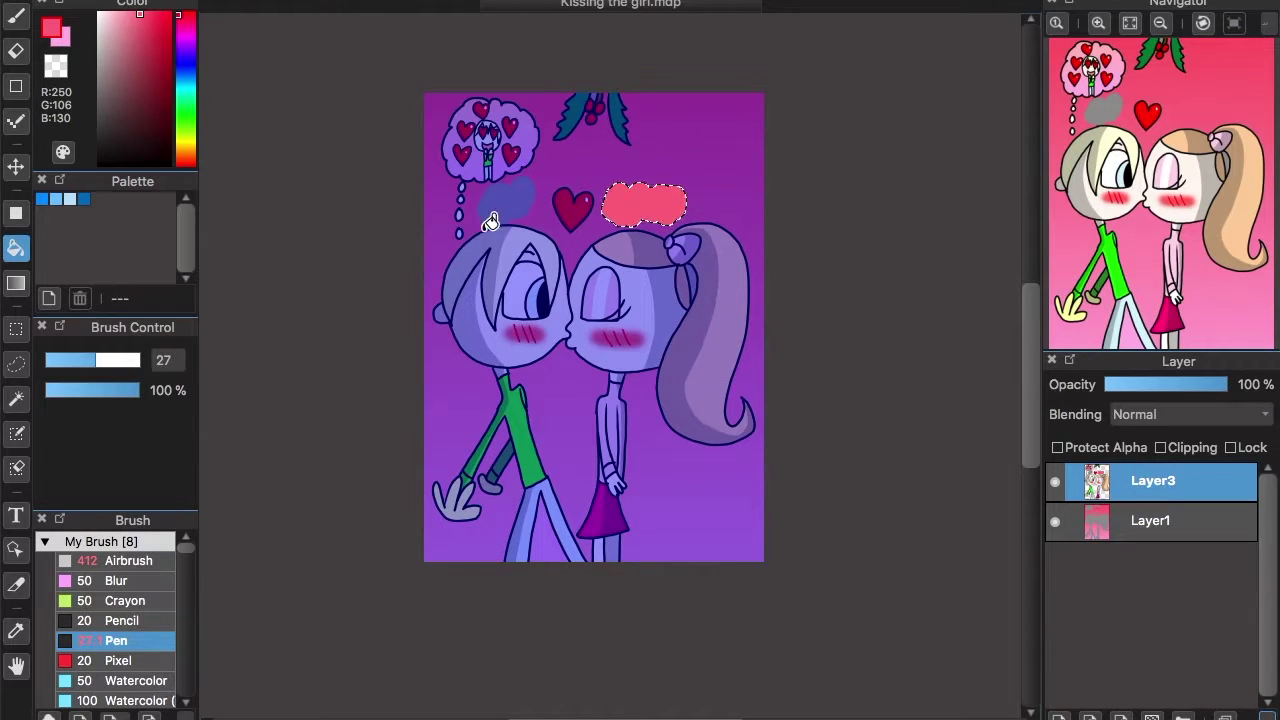
Fill the grey patch above the boy's head with RGB 250, 106, 130 and clear the selection.
click(16, 399)
click(511, 204)
click(15, 249)
click(502, 196)
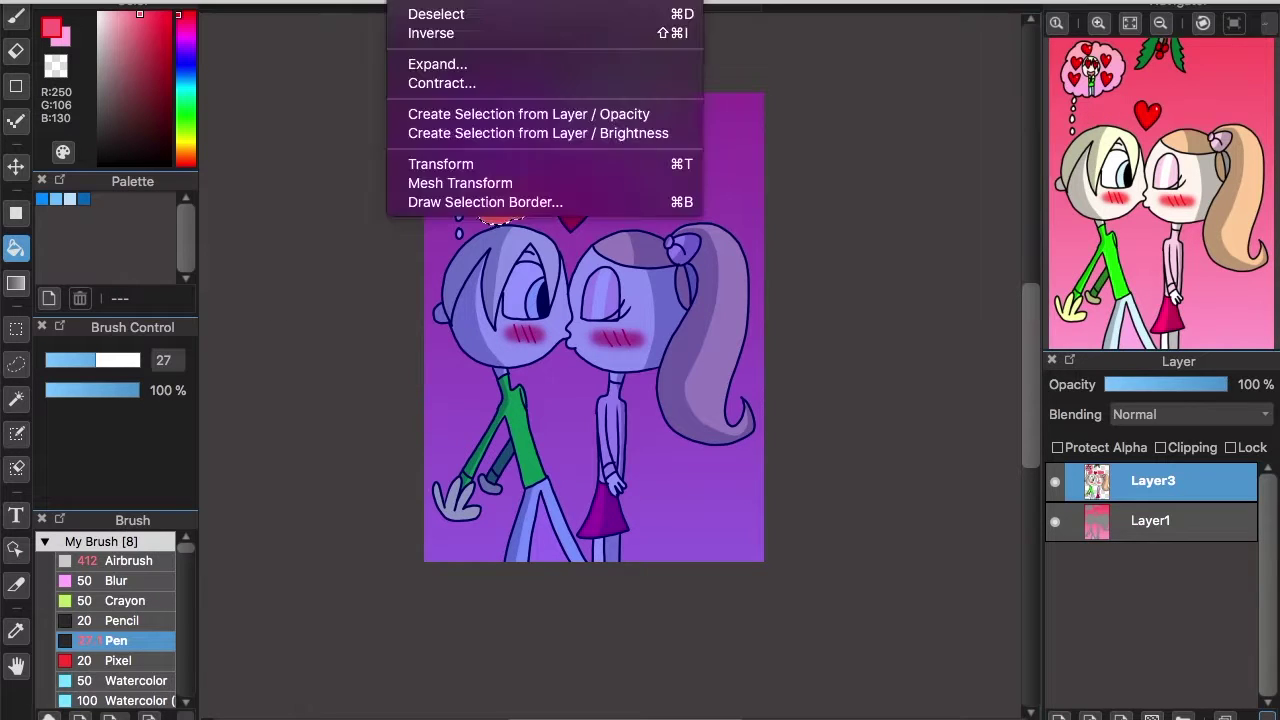
click(451, 14)
Undo the fill that recoloured the outlines, and fill the small grey gap beside the girl's ponytail on Layer1 with RGB 250, 106, 130.
click(1098, 22)
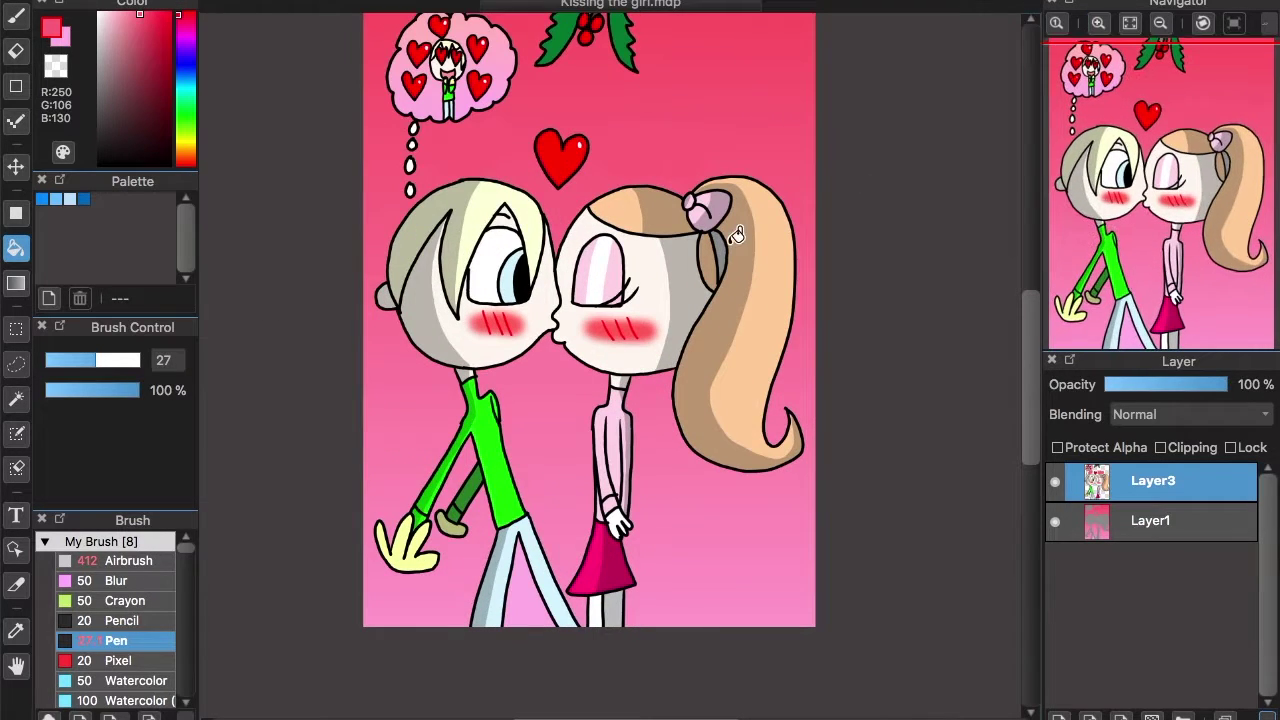
click(1105, 521)
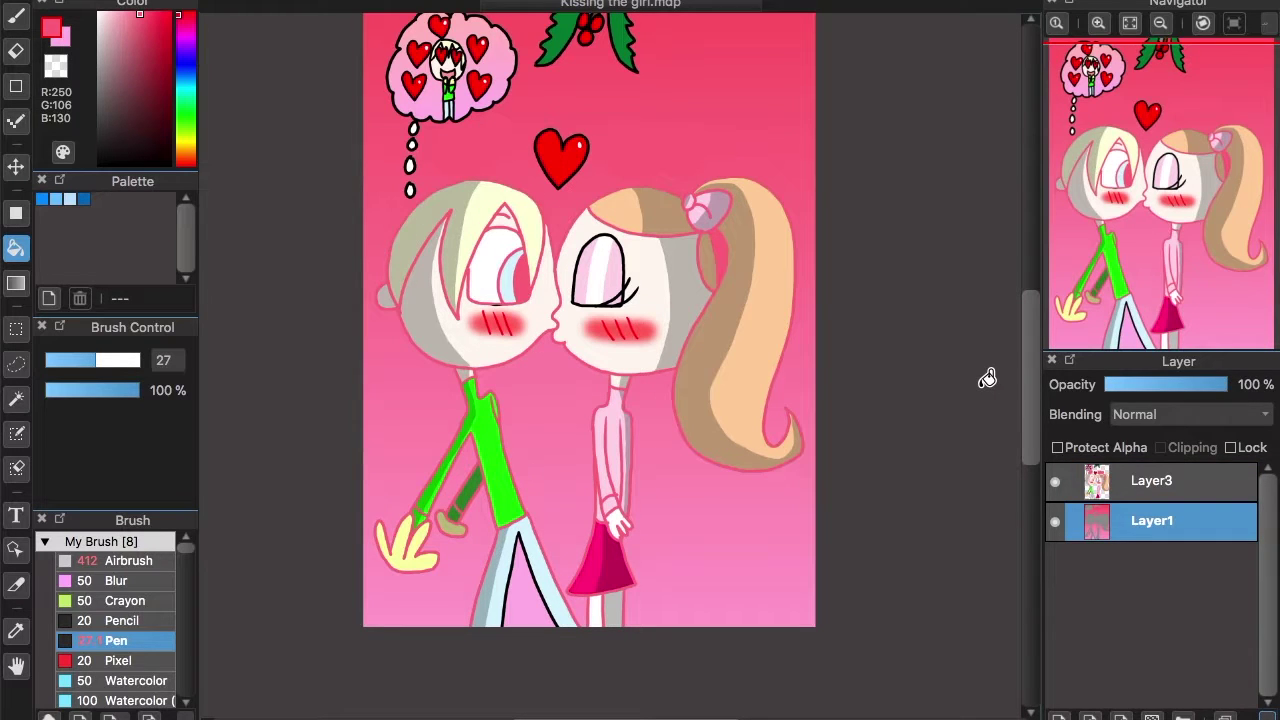
key(ctrl+z)
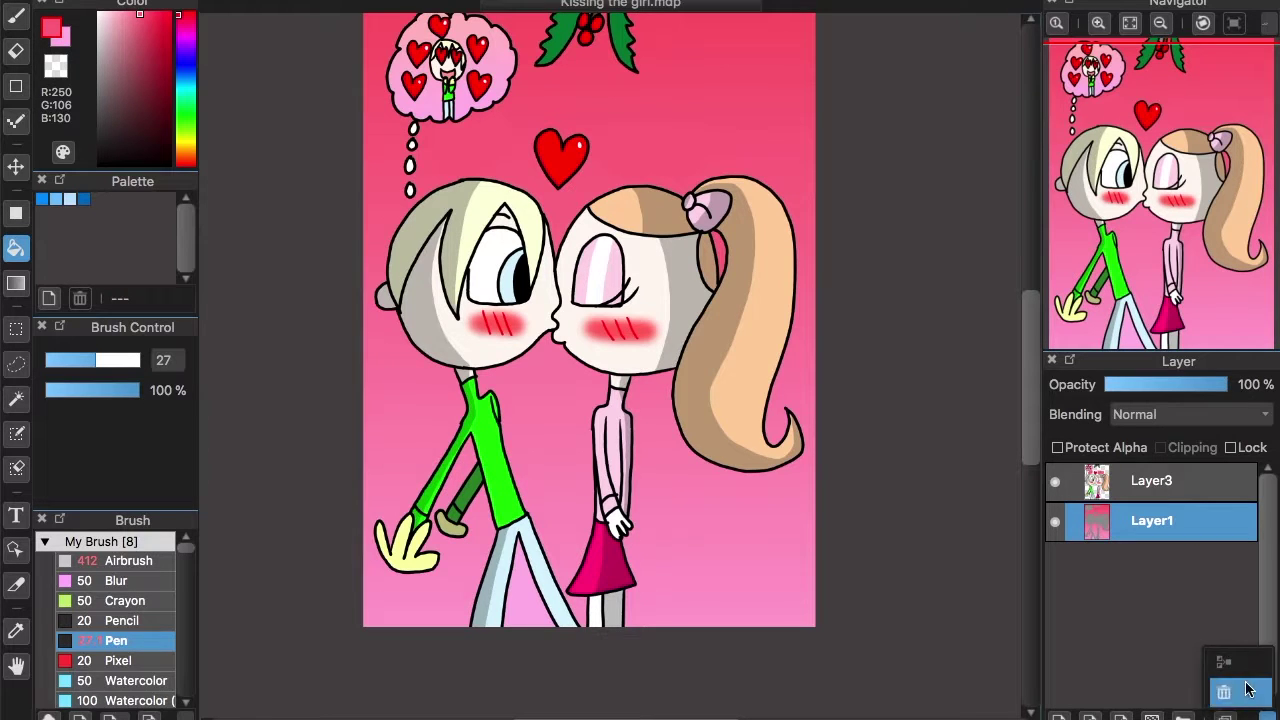
Merge Layer3 down into Layer1.
click(1168, 485)
click(1266, 715)
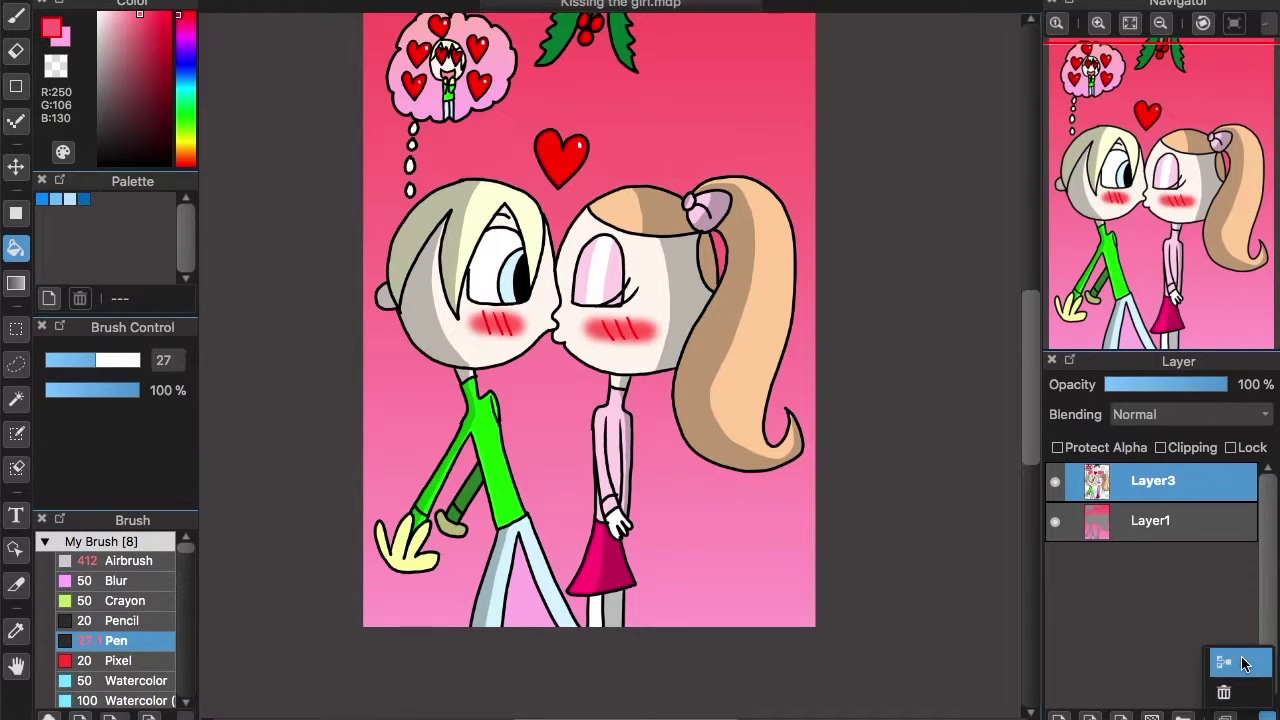
drag(1029, 382, 1029, 371)
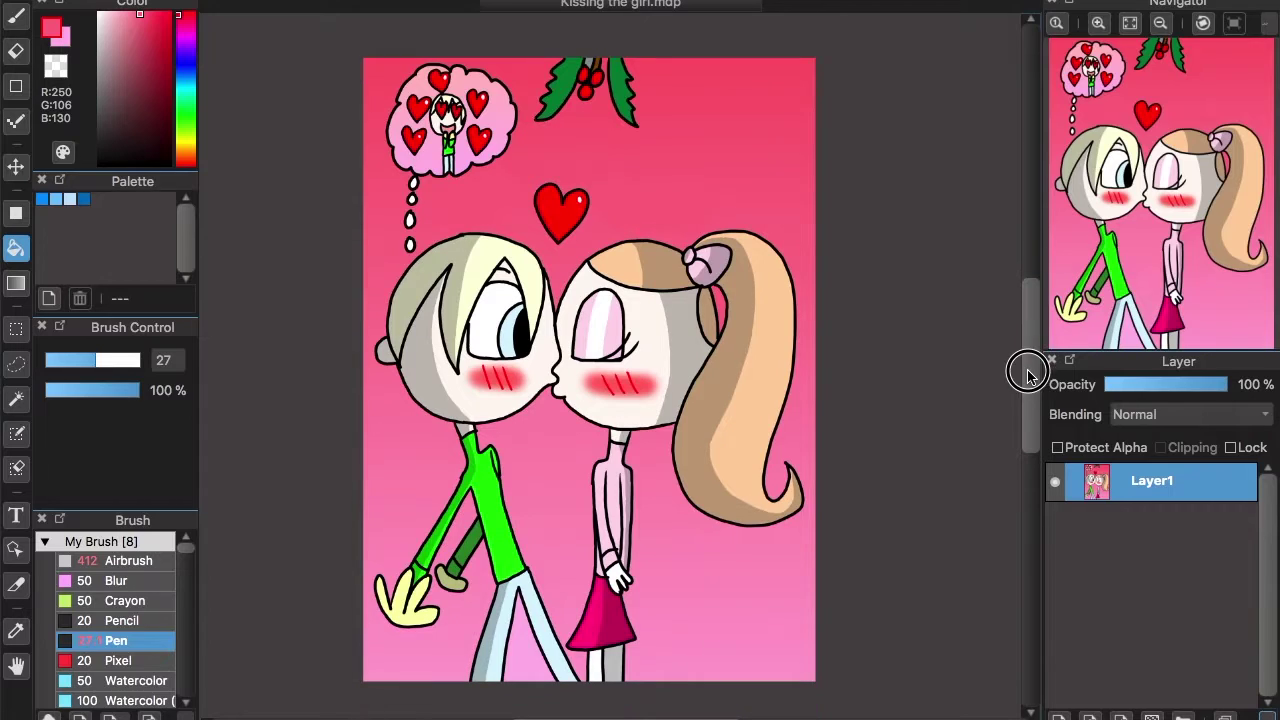